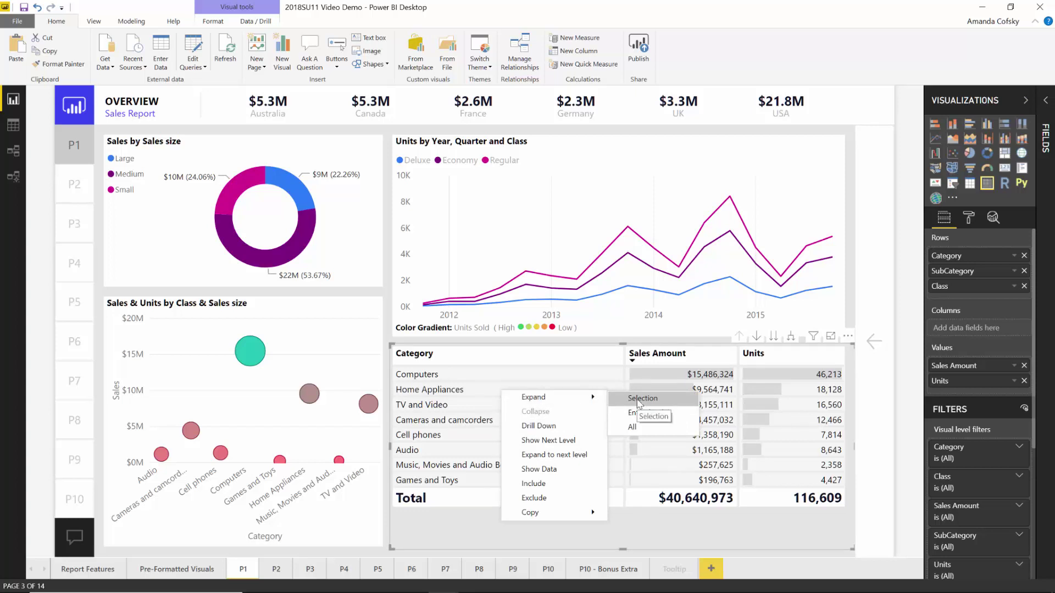
Expand only the Home Appliances row in the matrix to its subcategories and look through the expanded rows
{"action": "left_click", "coordinate": [637, 399]}
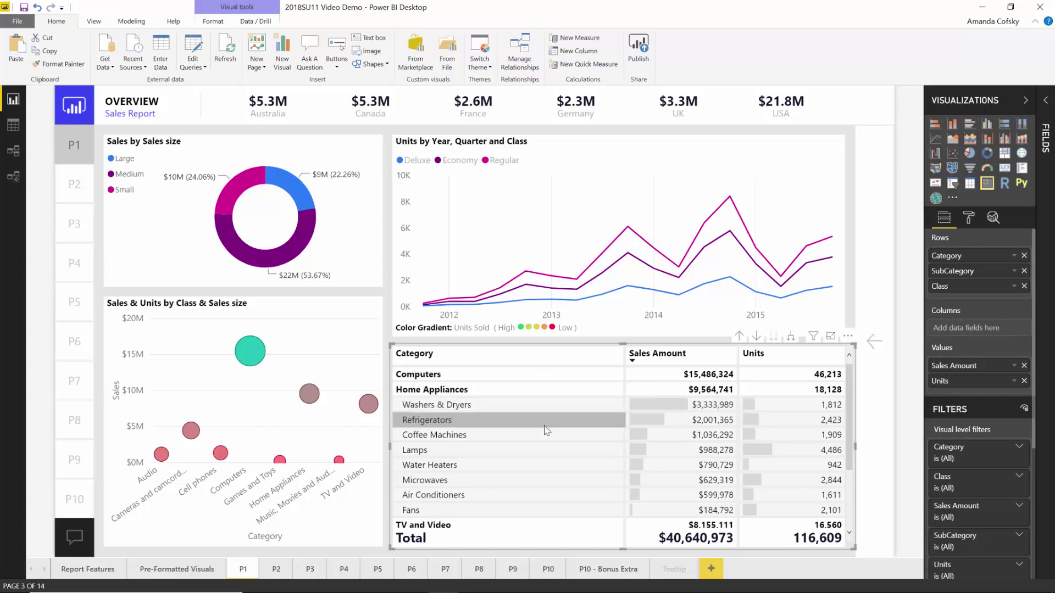
{"action": "scroll", "coordinate": [546, 430], "scroll_direction": "down", "scroll_amount": 3}
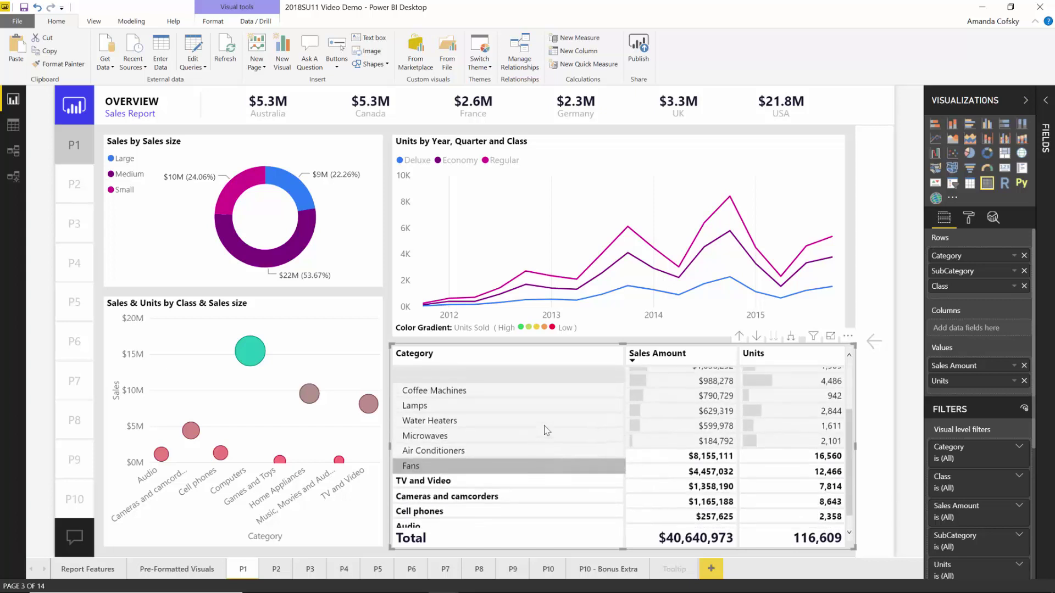
{"action": "scroll", "coordinate": [544, 430], "scroll_direction": "up", "scroll_amount": 3}
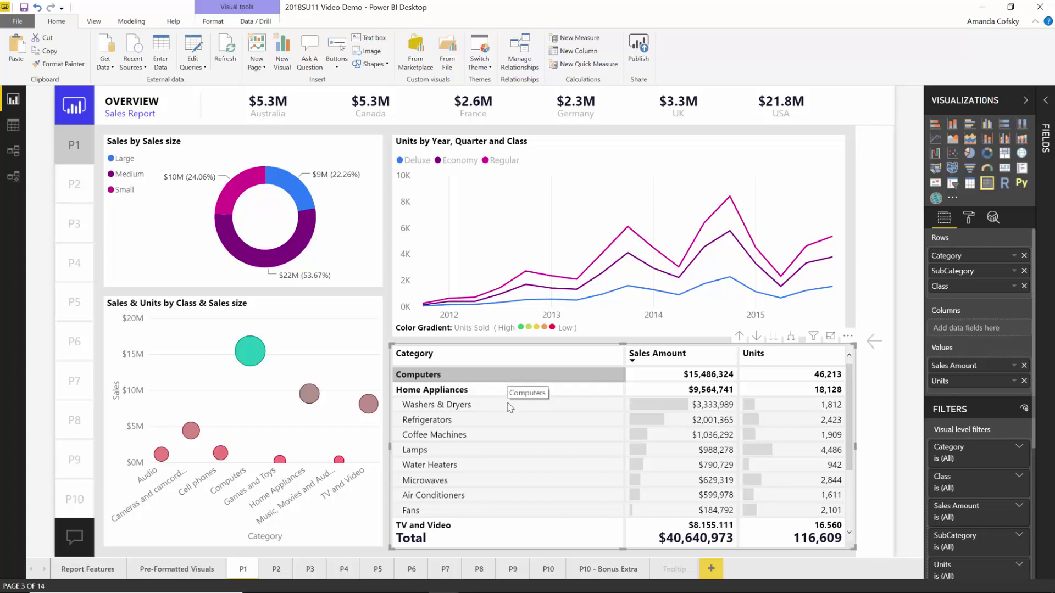
{"action": "scroll", "coordinate": [487, 503], "scroll_direction": "down", "scroll_amount": 3}
{"action": "scroll", "coordinate": [486, 503], "scroll_direction": "down", "scroll_amount": 2}
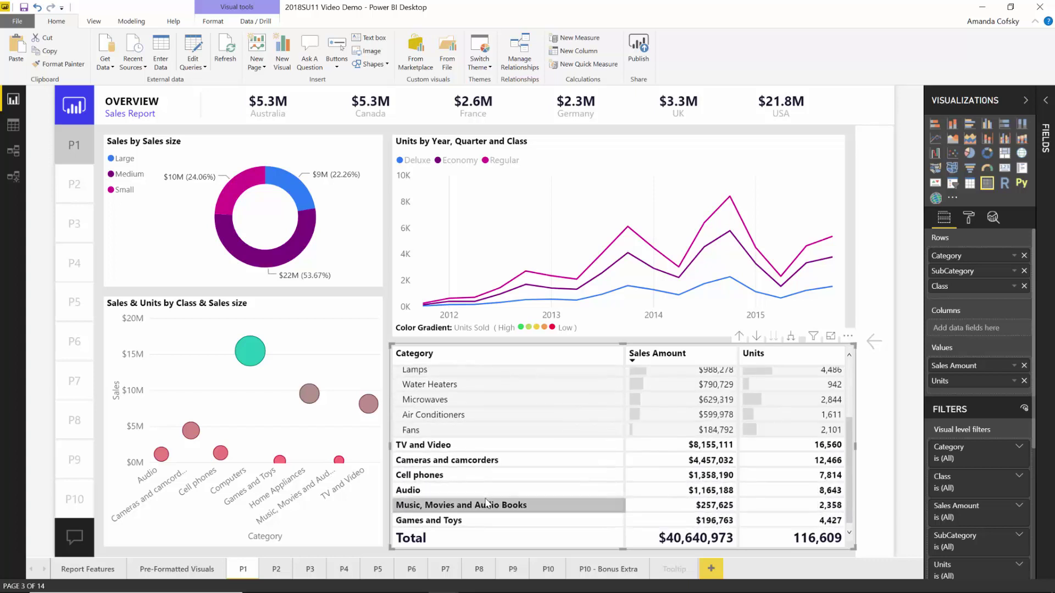
{"action": "scroll", "coordinate": [486, 502], "scroll_direction": "up", "scroll_amount": 5}
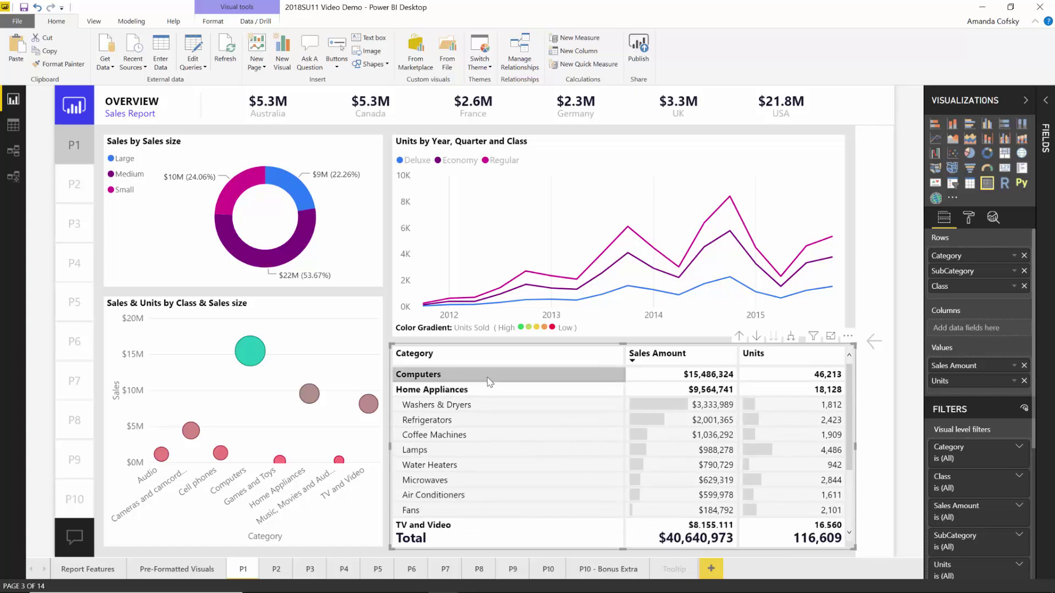
Collapse all levels of the matrix, starting from the Home Appliances row
{"action": "right_click", "coordinate": [483, 390]}
{"action": "mouse_move", "coordinate": [519, 408]}
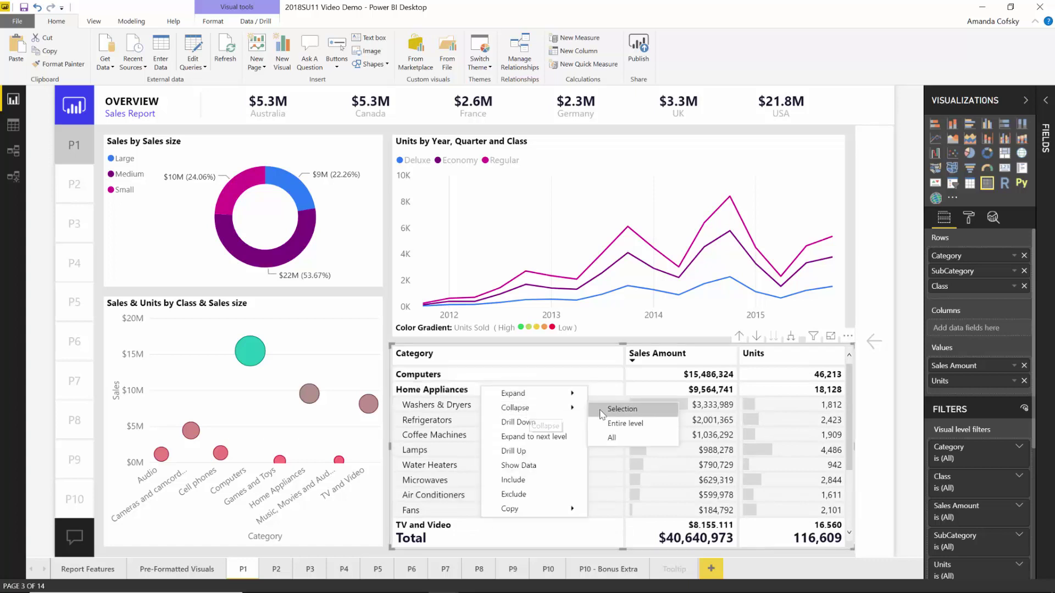
{"action": "left_click", "coordinate": [611, 439]}
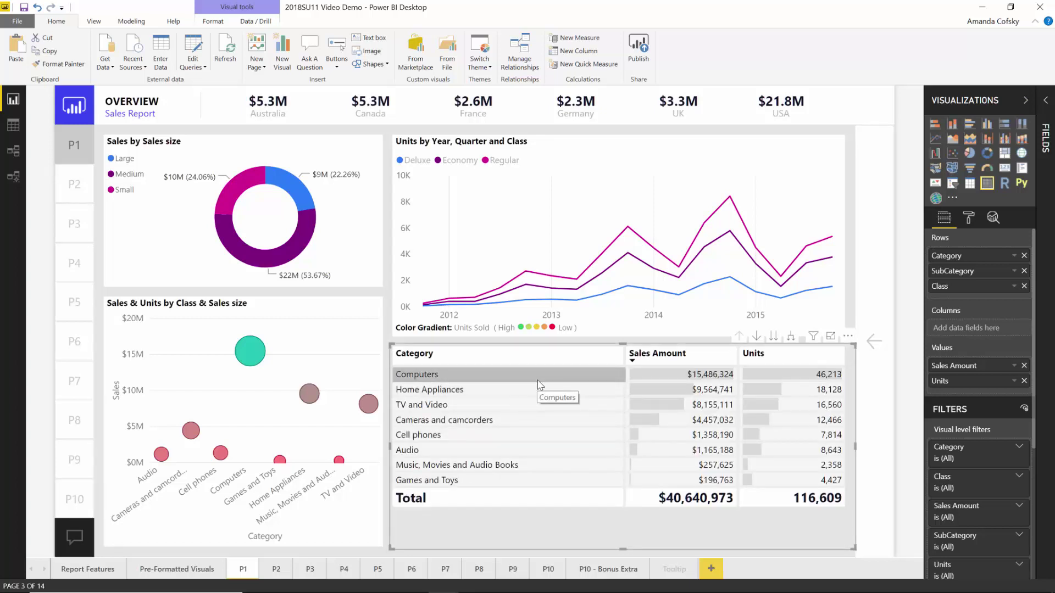
Expand all levels of the matrix from the Computers row, down to class, and clear the accidental cell selection
{"action": "right_click", "coordinate": [537, 380]}
{"action": "mouse_move", "coordinate": [600, 389]}
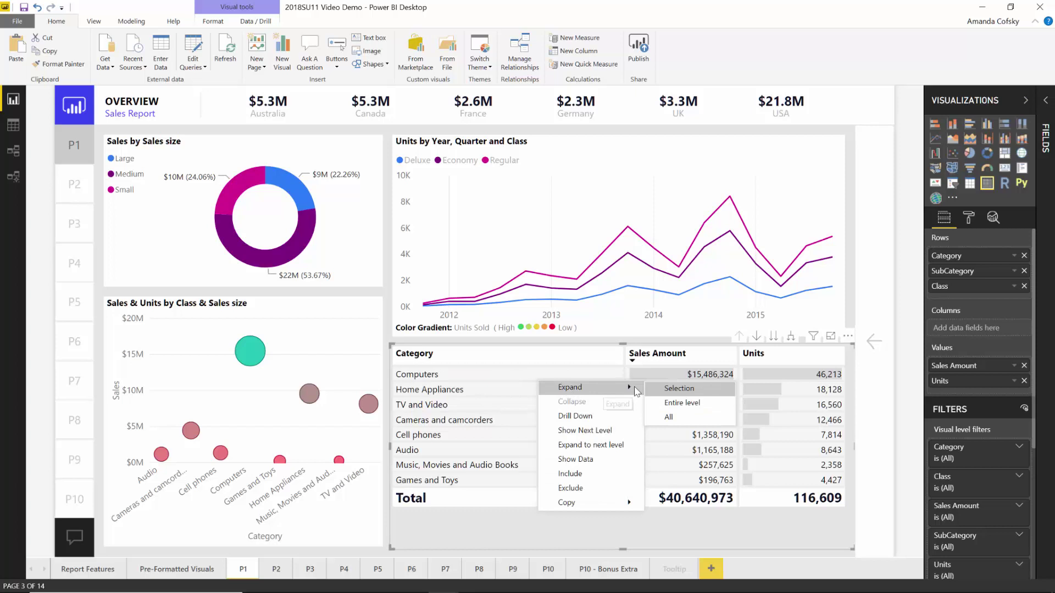
{"action": "left_click", "coordinate": [684, 420]}
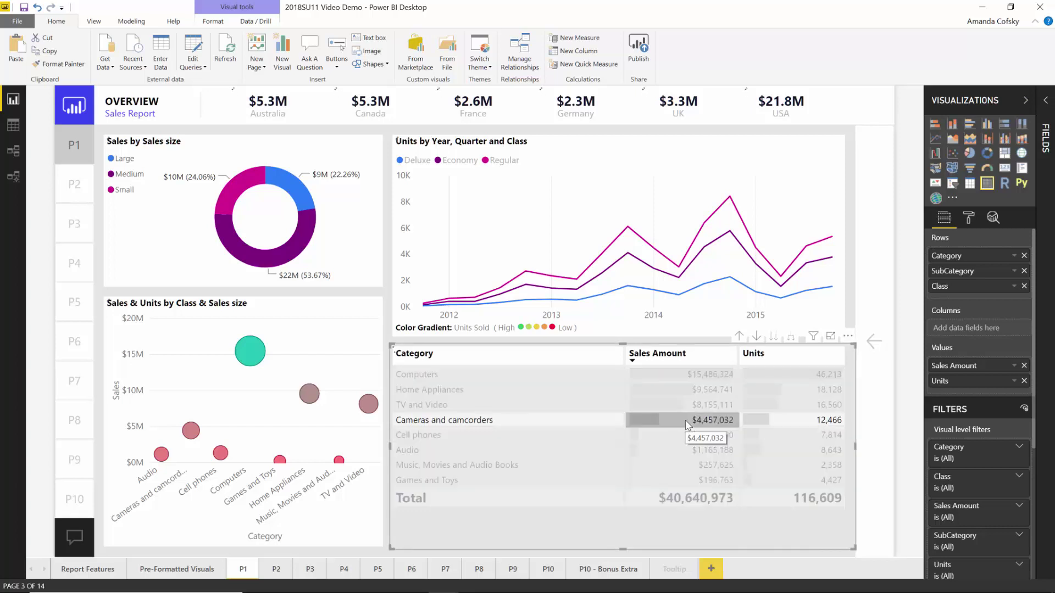
{"action": "left_click", "coordinate": [461, 376]}
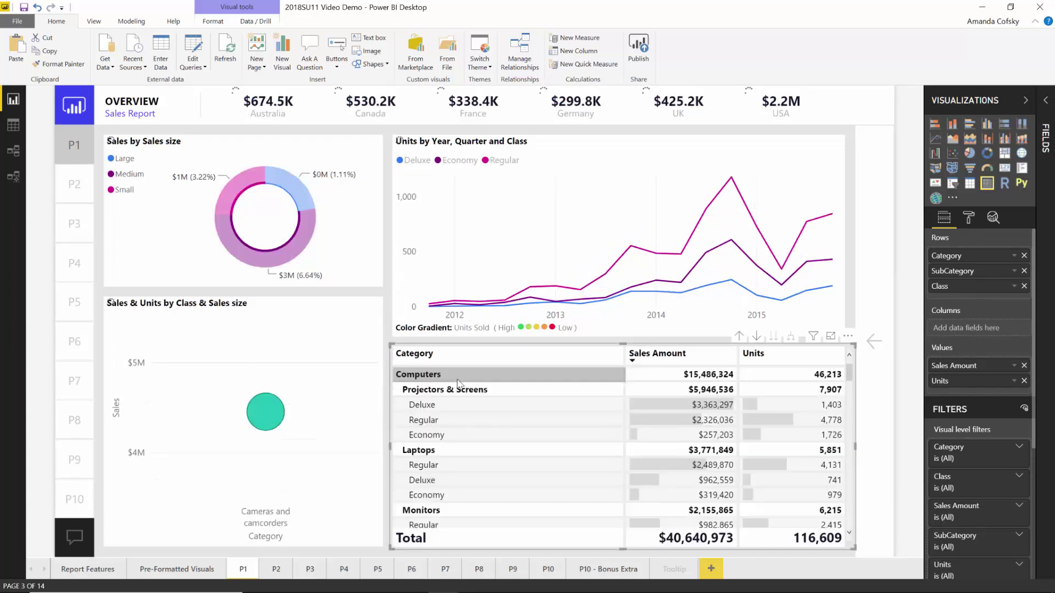
Collapse all matrix levels from the Computers row so only the categories are listed
{"action": "right_click", "coordinate": [459, 383]}
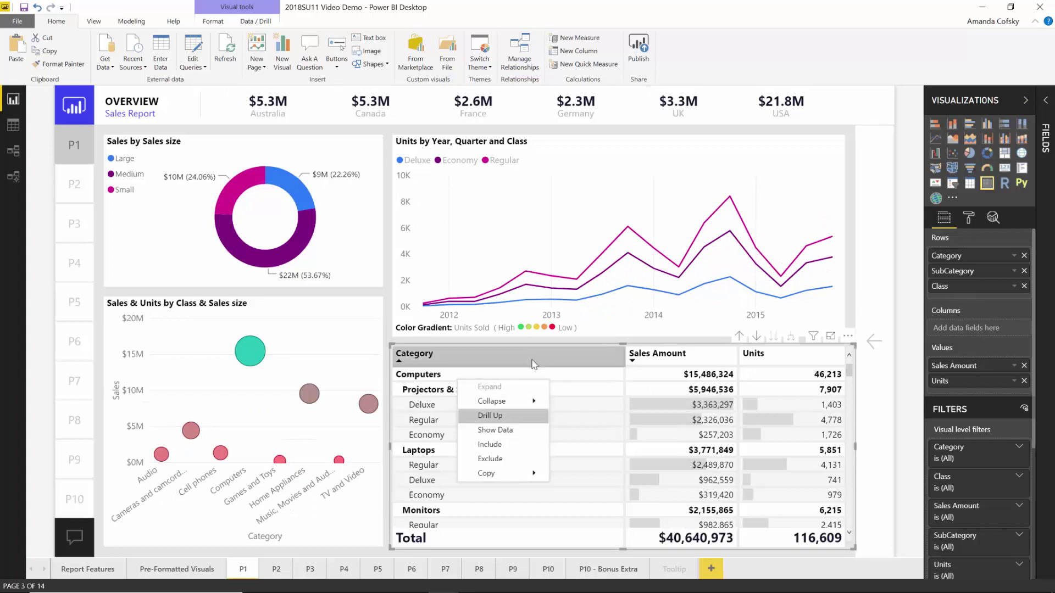
{"action": "left_click", "coordinate": [584, 434]}
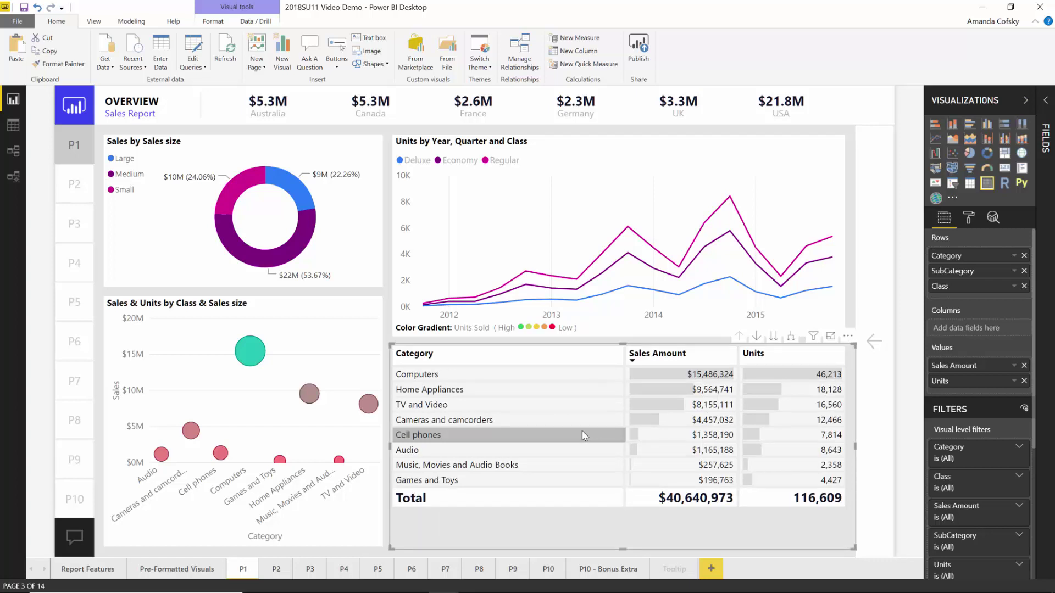
Turn on the +/- icons in the matrix's row header formatting
{"action": "left_click", "coordinate": [970, 218]}
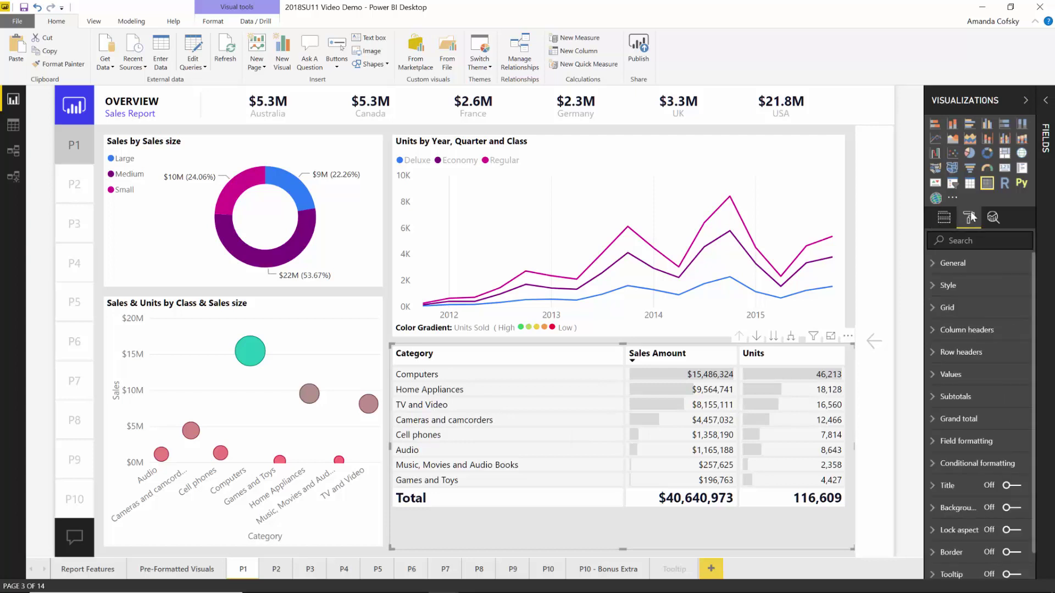
{"action": "left_click", "coordinate": [959, 355]}
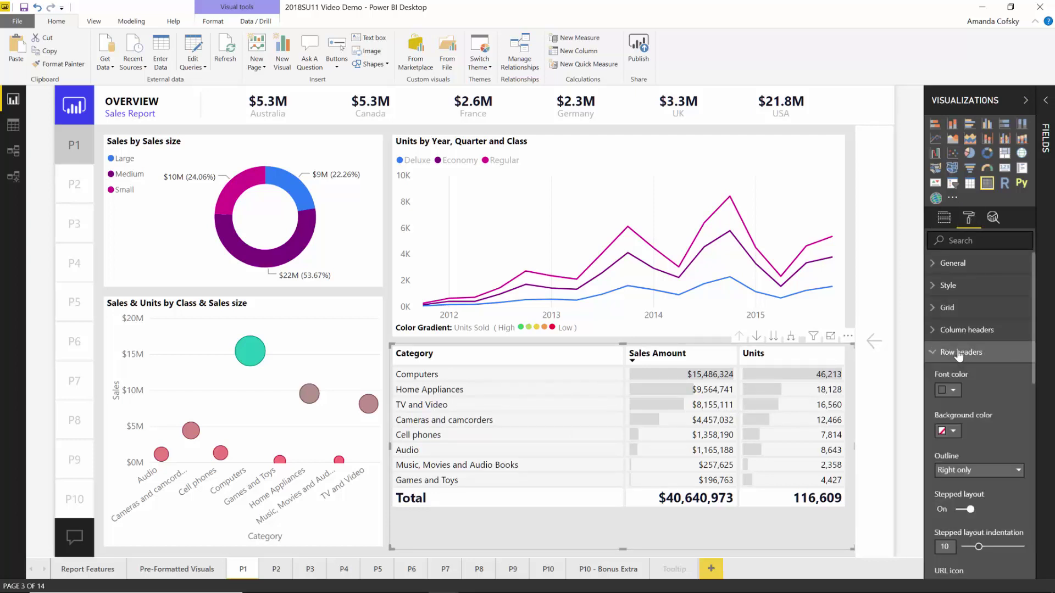
{"action": "scroll", "coordinate": [981, 414], "scroll_direction": "down", "scroll_amount": 5}
{"action": "scroll", "coordinate": [981, 414], "scroll_direction": "down", "scroll_amount": 3}
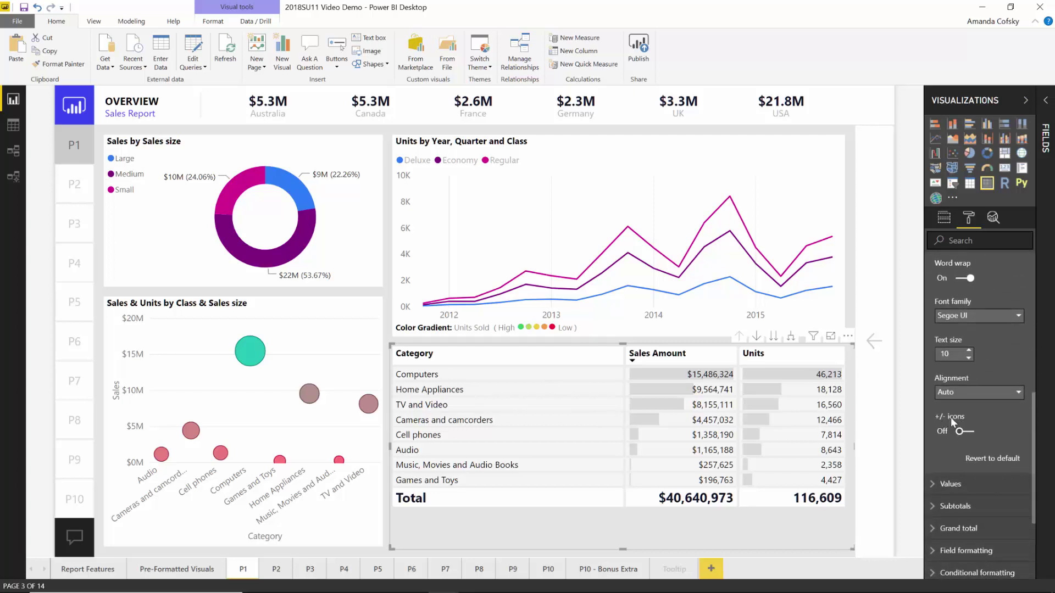
{"action": "left_click", "coordinate": [962, 432]}
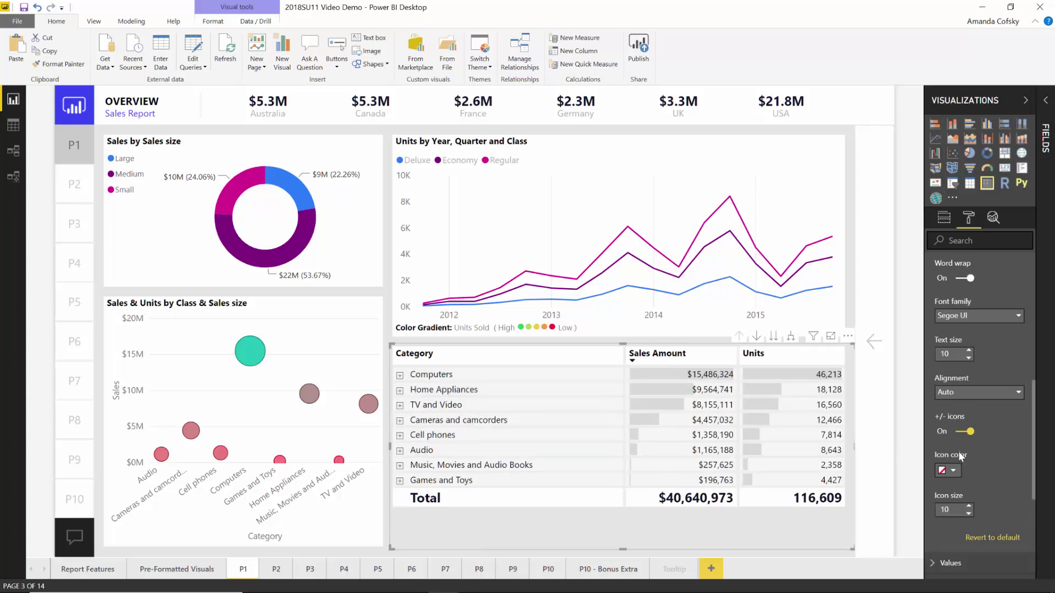
Set the matrix's +/- icon color to blue and the icon size to 8
{"action": "scroll", "coordinate": [964, 460], "scroll_direction": "down", "scroll_amount": 1}
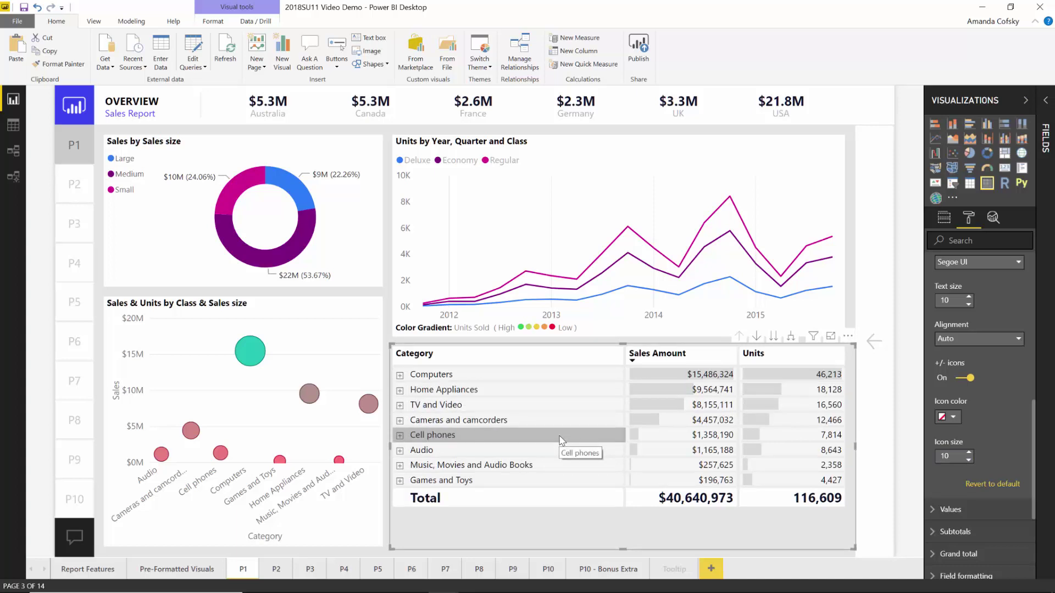
{"action": "left_click", "coordinate": [952, 417]}
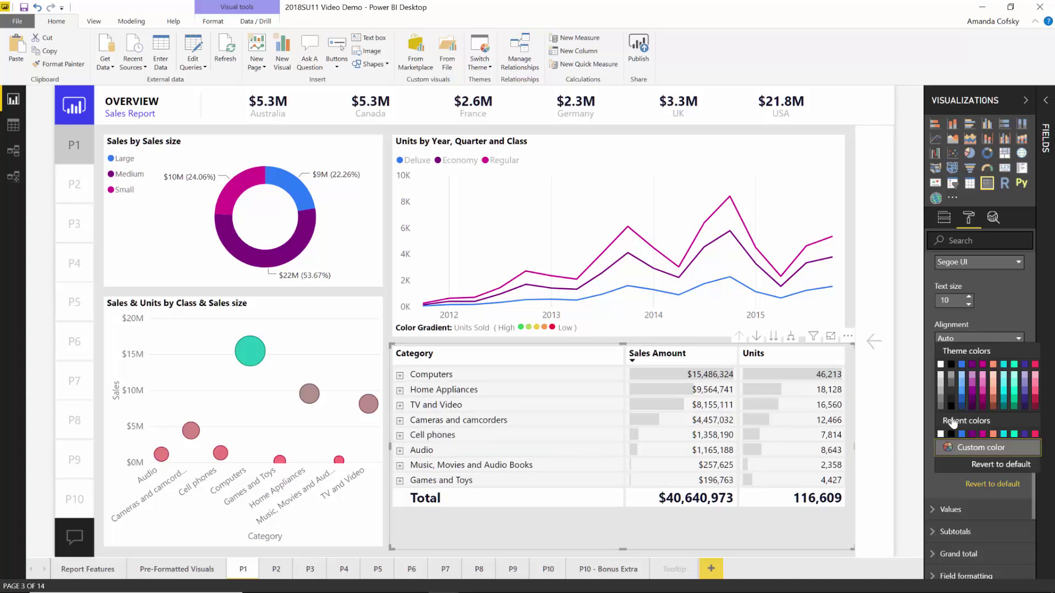
{"action": "left_click", "coordinate": [962, 370]}
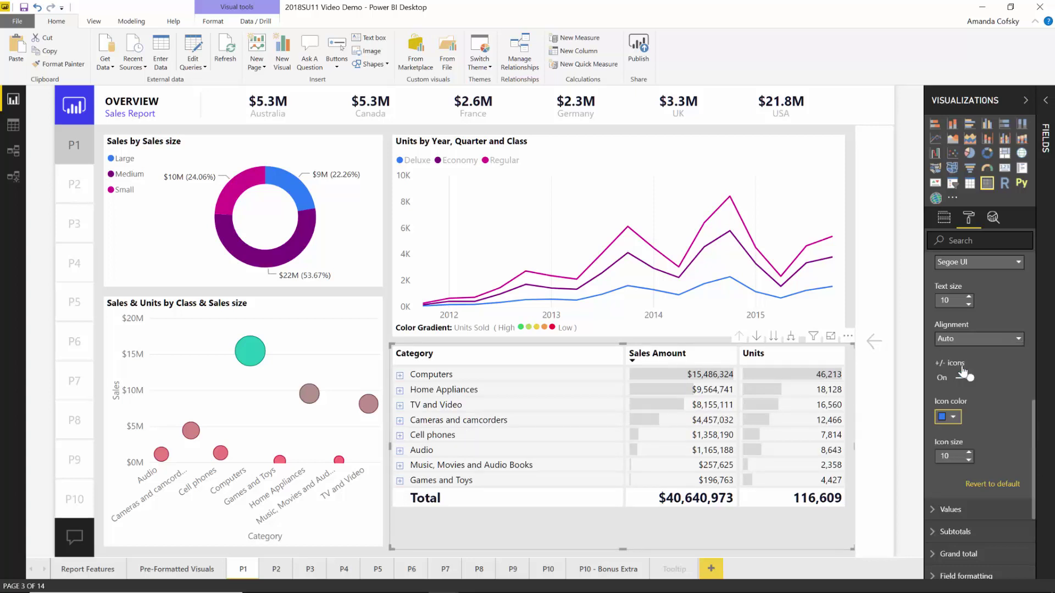
{"action": "left_click", "coordinate": [968, 459]}
{"action": "left_click", "coordinate": [967, 459]}
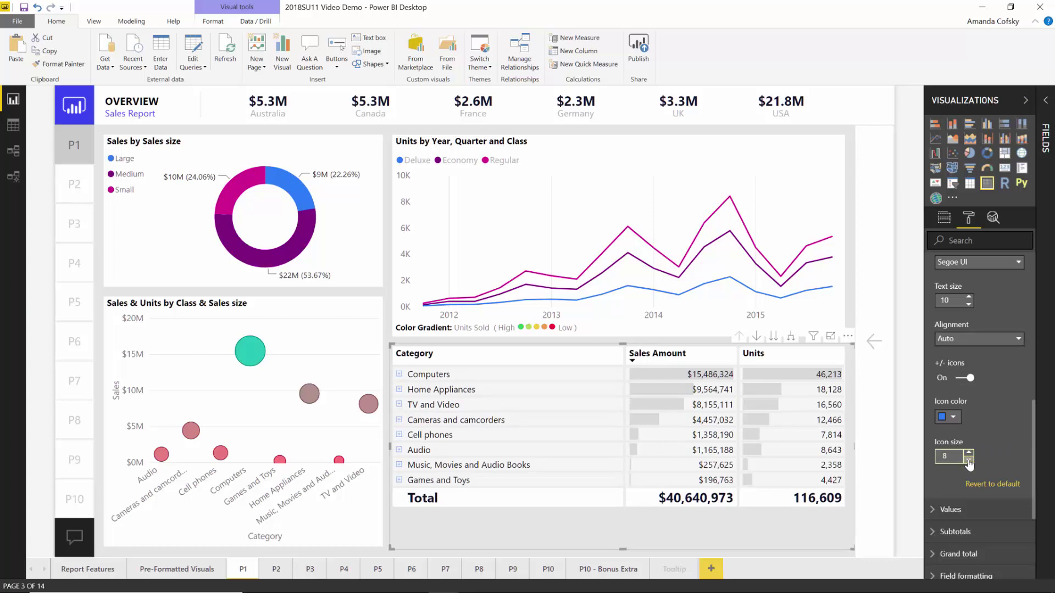
Change the matrix's +/- icon color to the purple theme color
{"action": "left_click", "coordinate": [953, 418]}
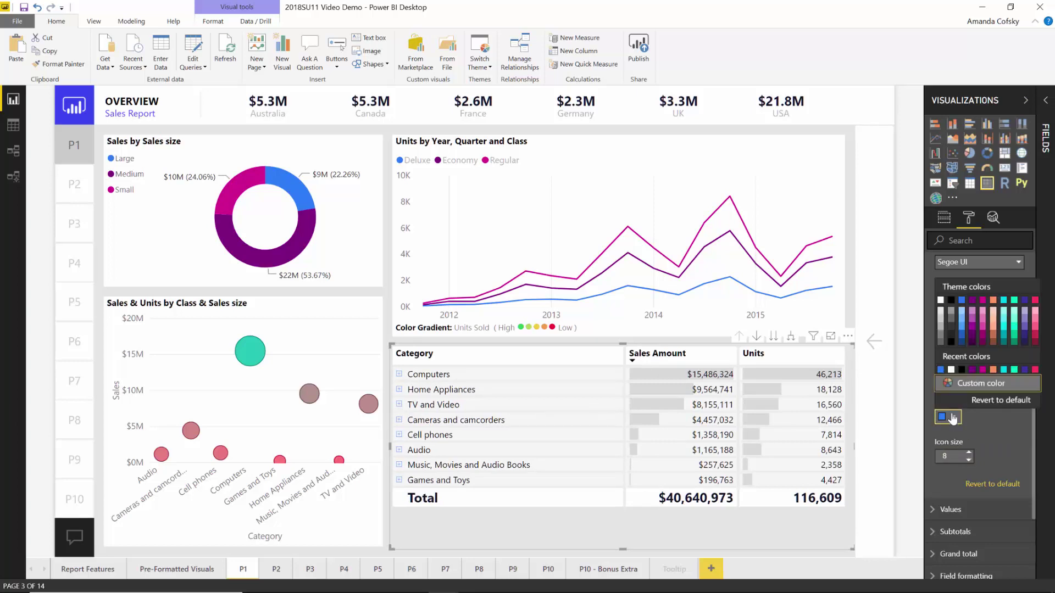
{"action": "left_click", "coordinate": [972, 300]}
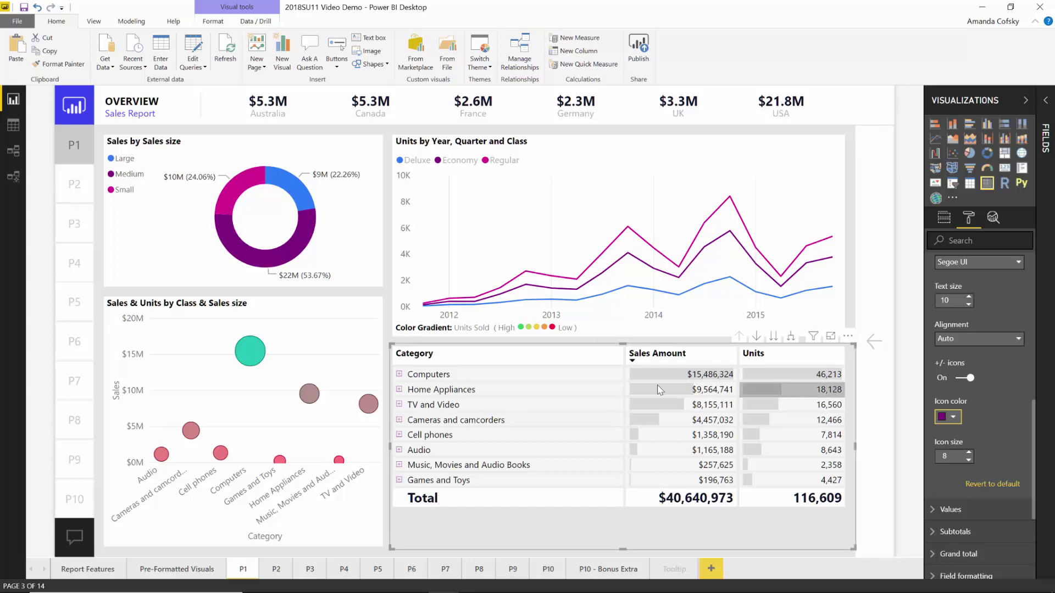
Use the +/- icons to expand TV and Video with Televisions, and Computers with Projectors & Screens, in the matrix
{"action": "left_click", "coordinate": [399, 406]}
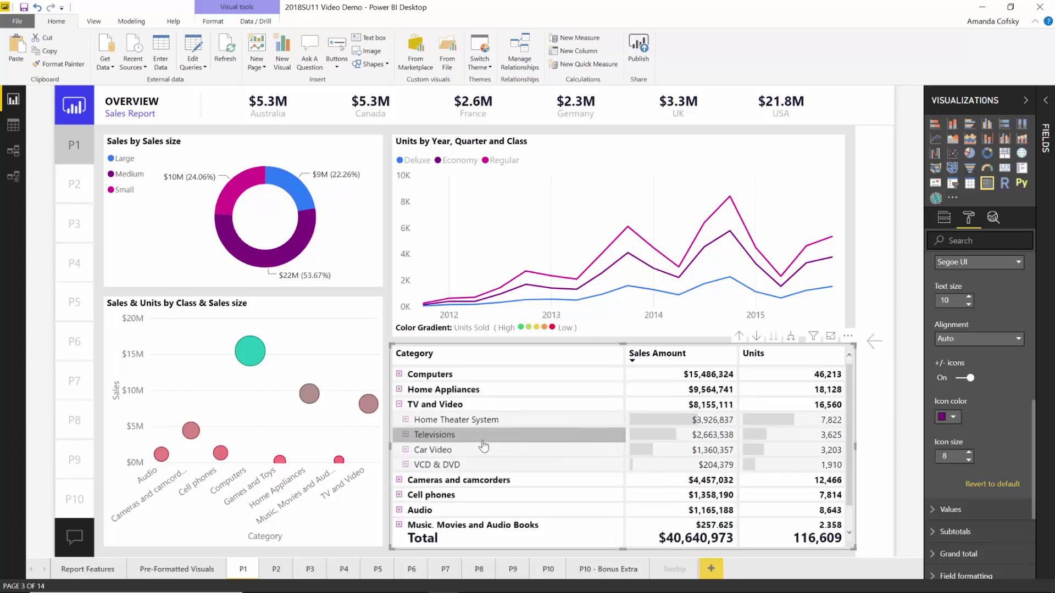
{"action": "left_click", "coordinate": [405, 436]}
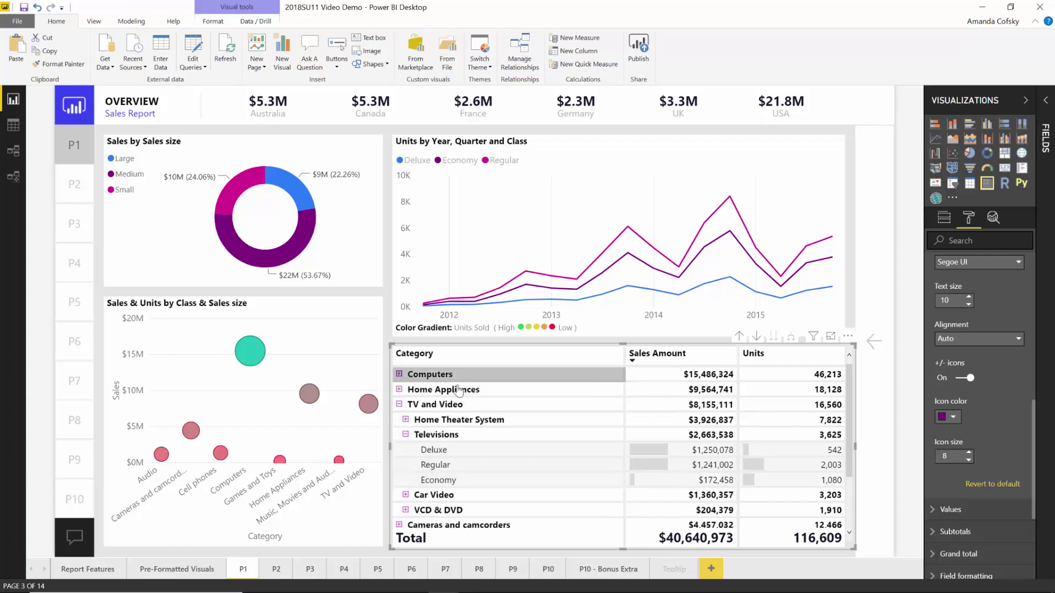
{"action": "left_click", "coordinate": [399, 374]}
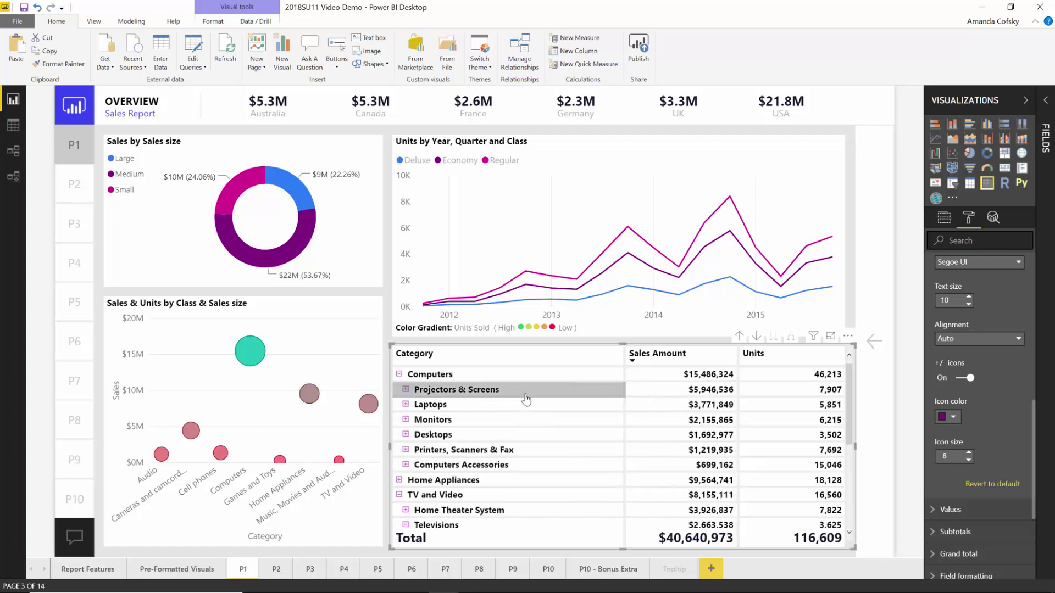
{"action": "left_click", "coordinate": [407, 390]}
{"action": "scroll", "coordinate": [659, 456], "scroll_direction": "down", "scroll_amount": 4}
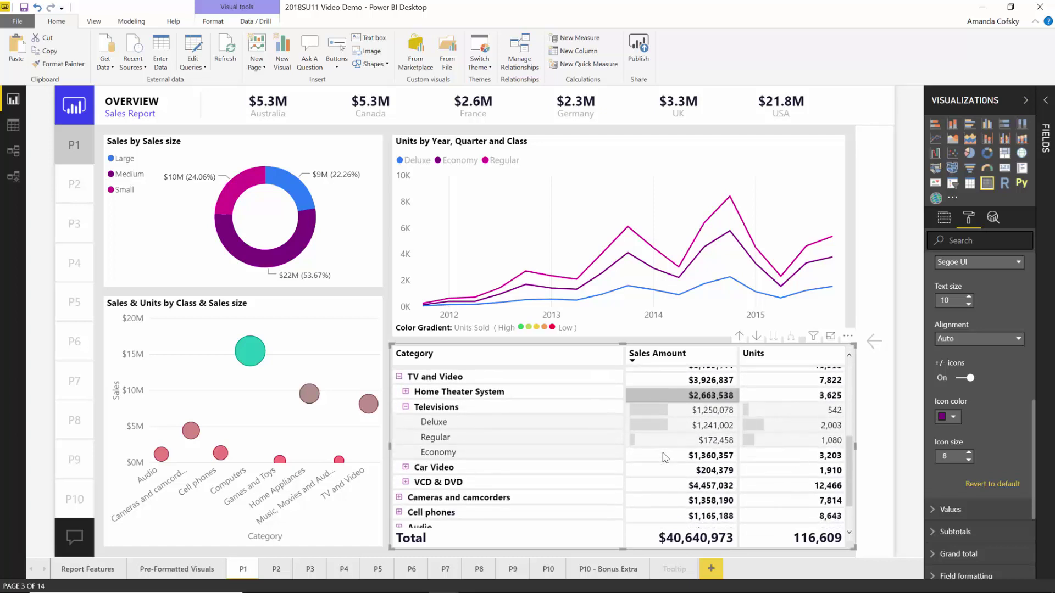
{"action": "scroll", "coordinate": [665, 457], "scroll_direction": "up", "scroll_amount": 5}
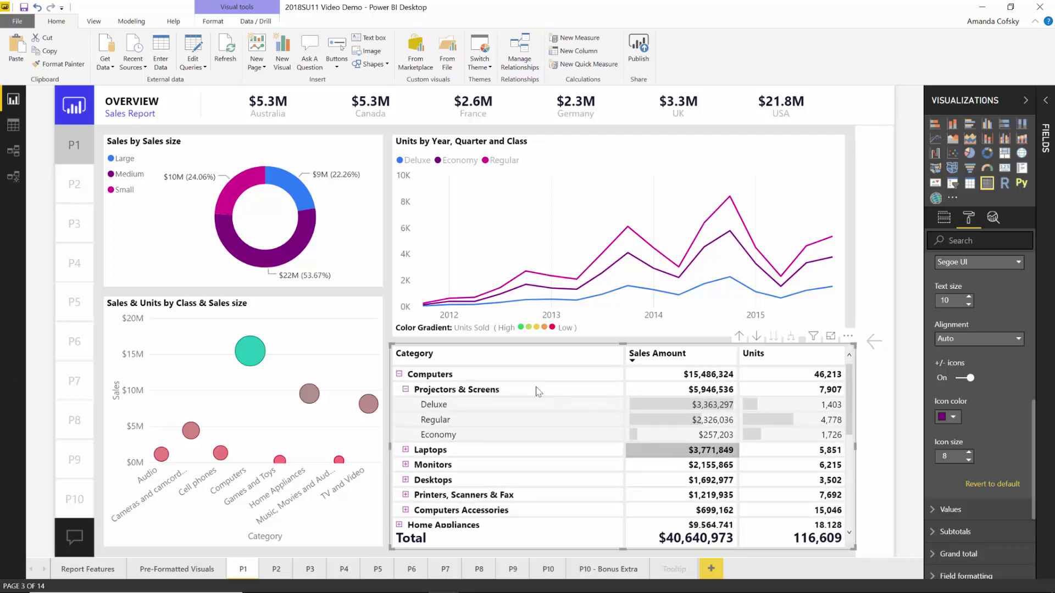
Collapse every expanded row of the matrix back to the category level
{"action": "right_click", "coordinate": [447, 372]}
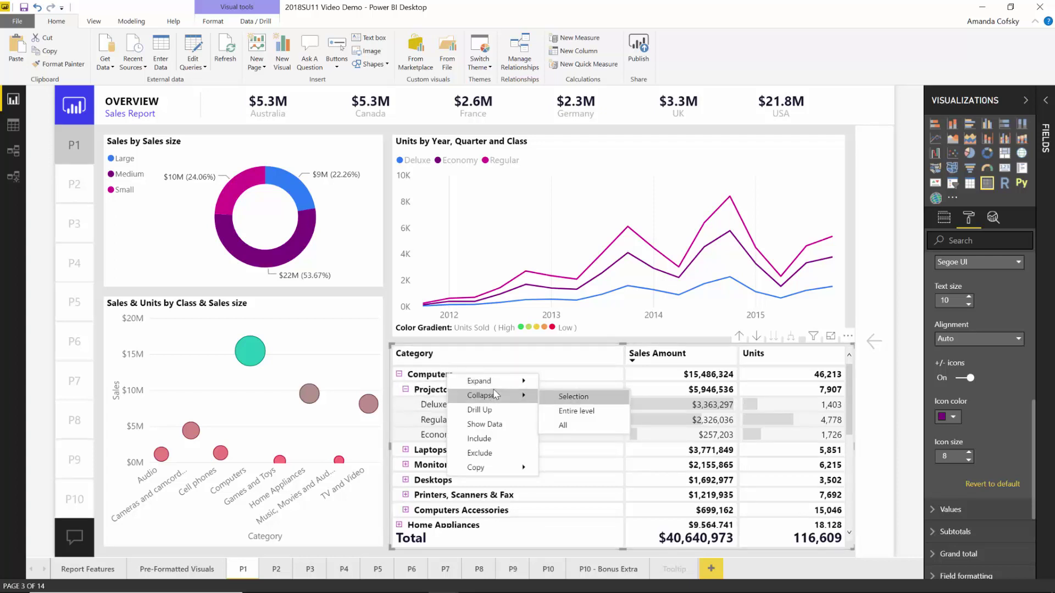
{"action": "left_click", "coordinate": [574, 430]}
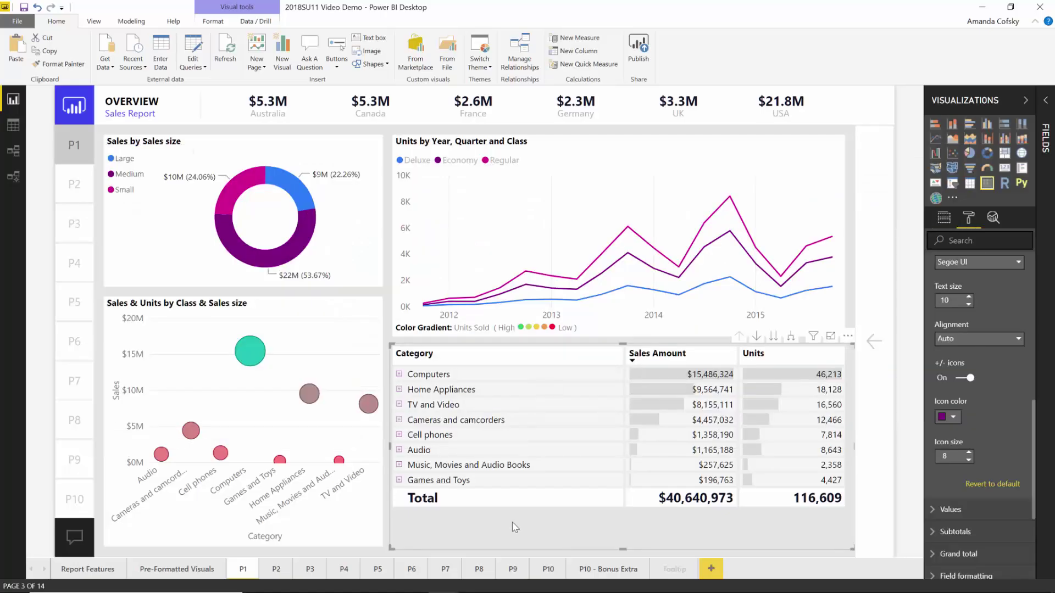
Copy the Sales by Sales size donut chart into the 2018SU07 Blog Demo report and place it between Net Satisfaction and Units by Class & Brand
{"action": "left_click", "coordinate": [346, 245]}
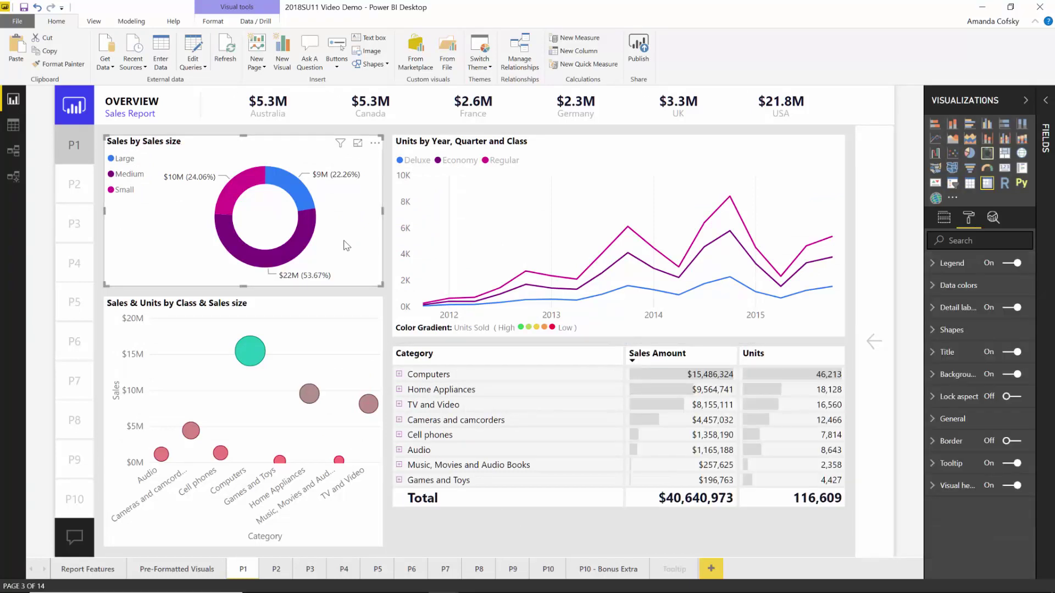
{"action": "key", "text": "alt+Tab"}
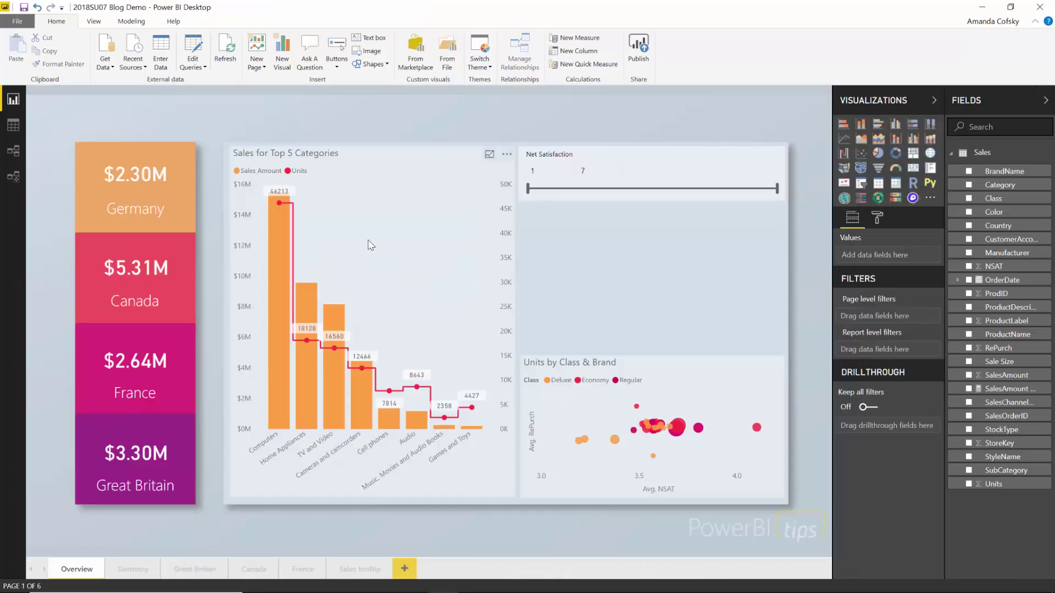
{"action": "key", "text": "ctrl+v"}
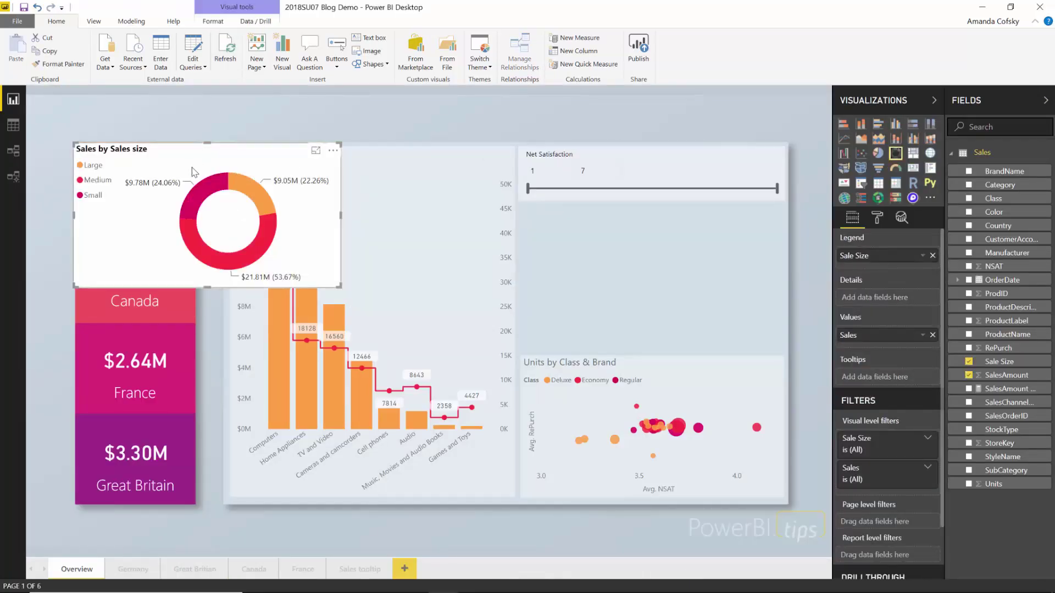
{"action": "left_click_drag", "start_coordinate": [384, 176], "coordinate": [630, 215]}
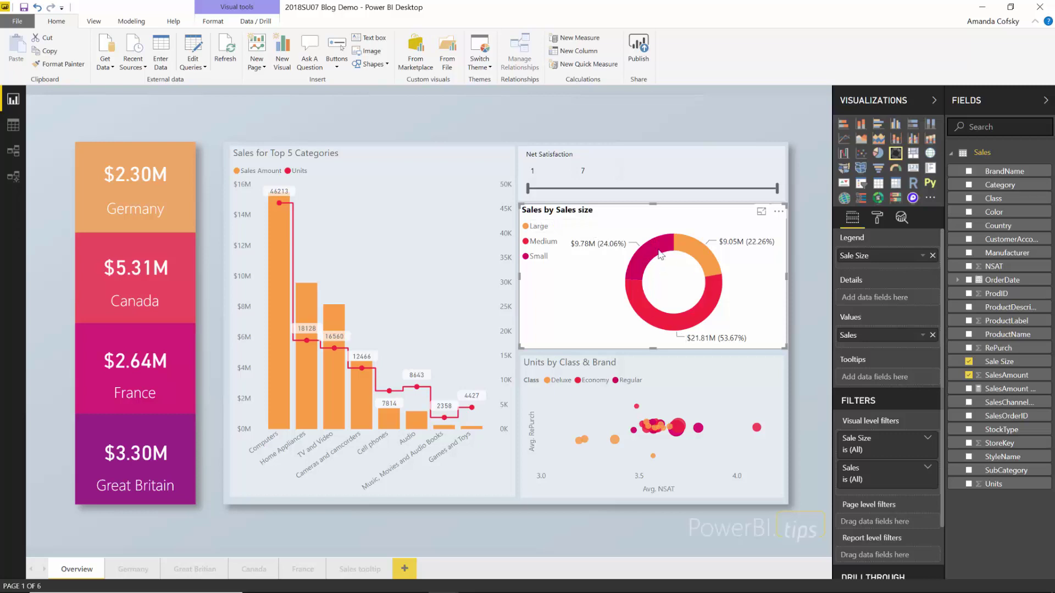
Delete the pasted Sales by Sales size donut chart and return to the 2018SU11 Video Demo report
{"action": "mouse_move", "coordinate": [660, 254]}
{"action": "key", "text": "Delete"}
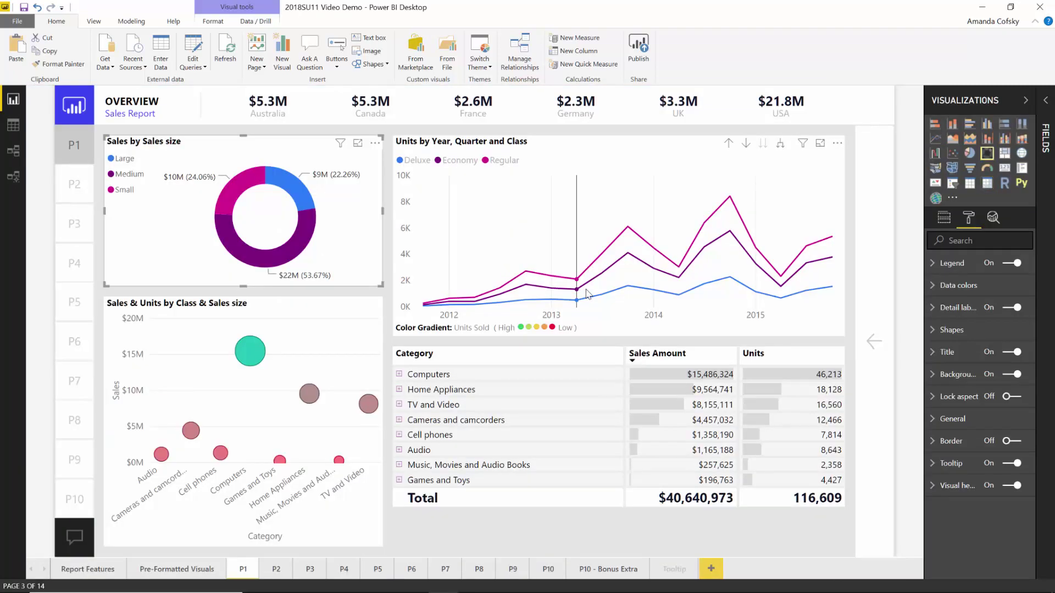
Copy the Units by Year, Quarter and Class line chart into the 2018SU07 Blog Demo report, fitted between Net Satisfaction and Units by Class & Brand
{"action": "left_click", "coordinate": [563, 219]}
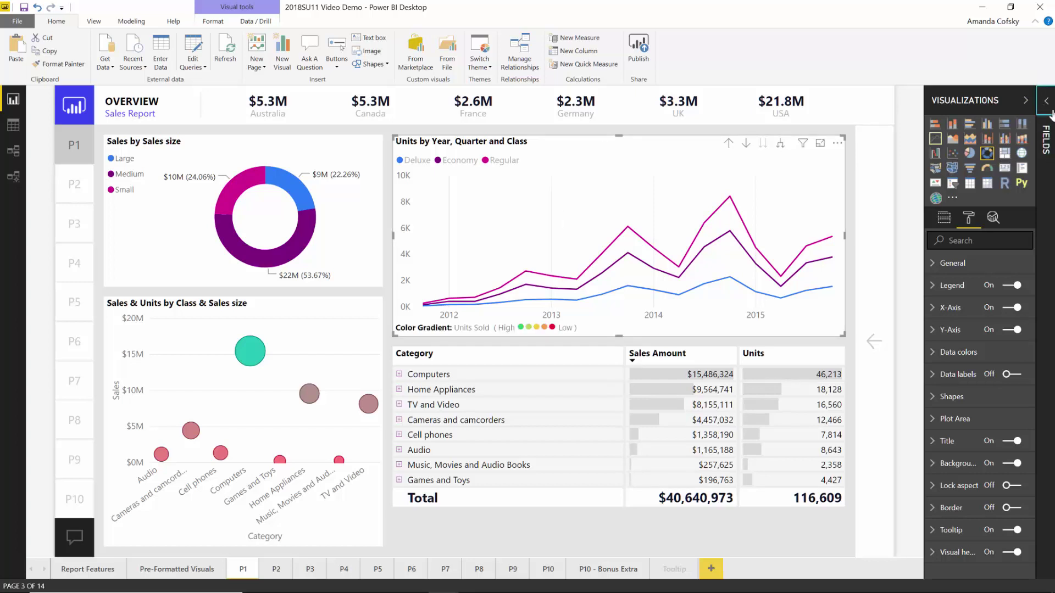
{"action": "left_click", "coordinate": [1047, 146]}
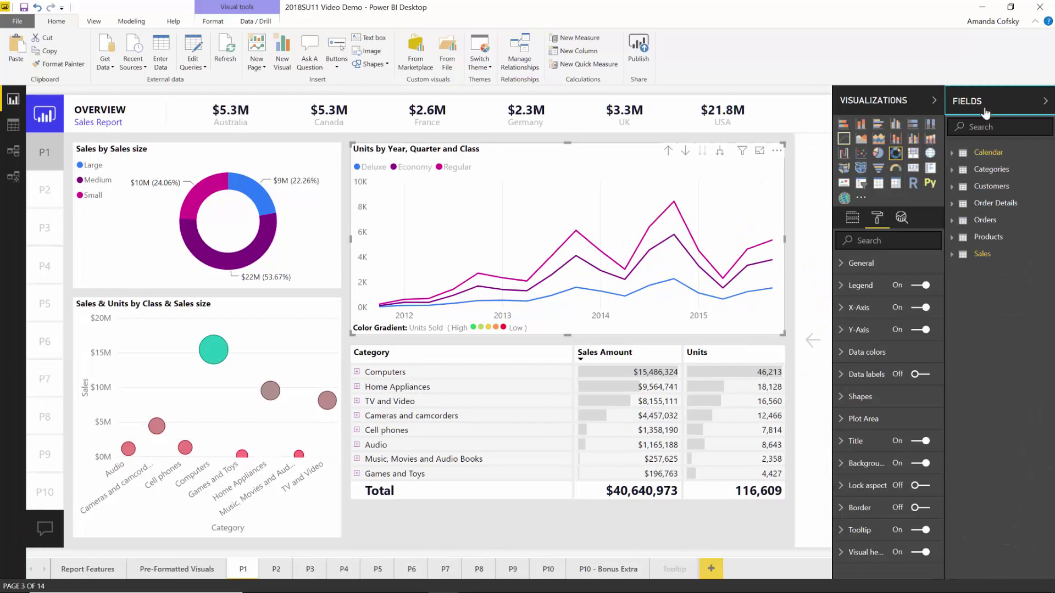
{"action": "left_click", "coordinate": [1045, 100]}
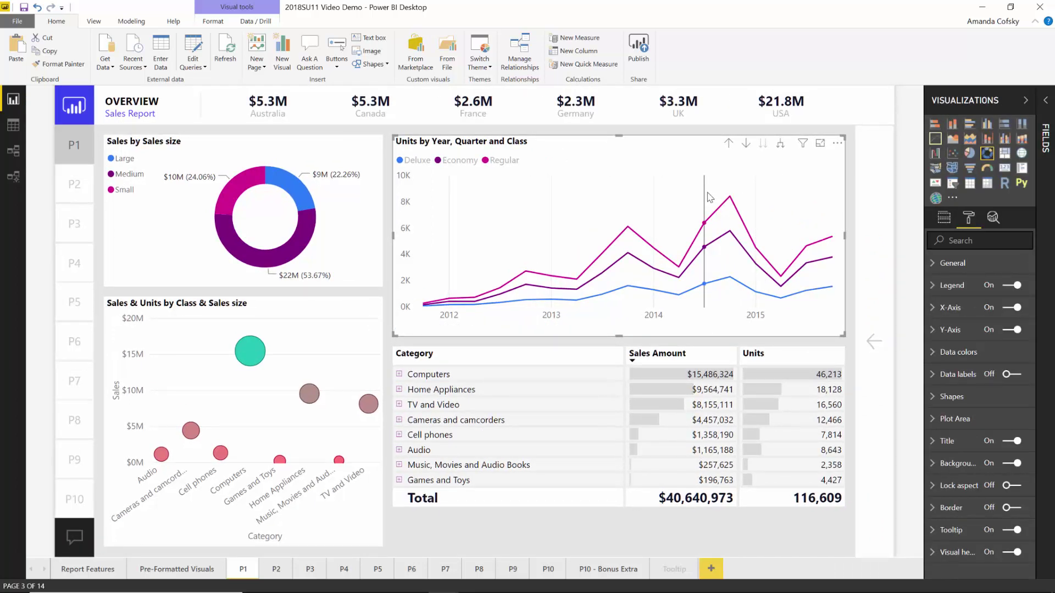
{"action": "key", "text": "alt+Tab"}
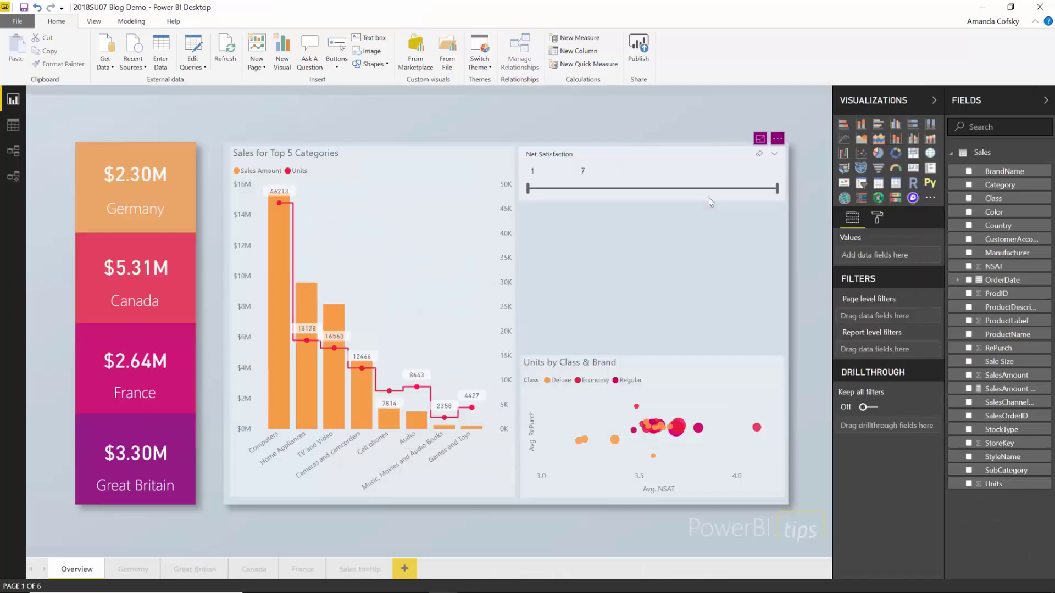
{"action": "left_click", "coordinate": [710, 202]}
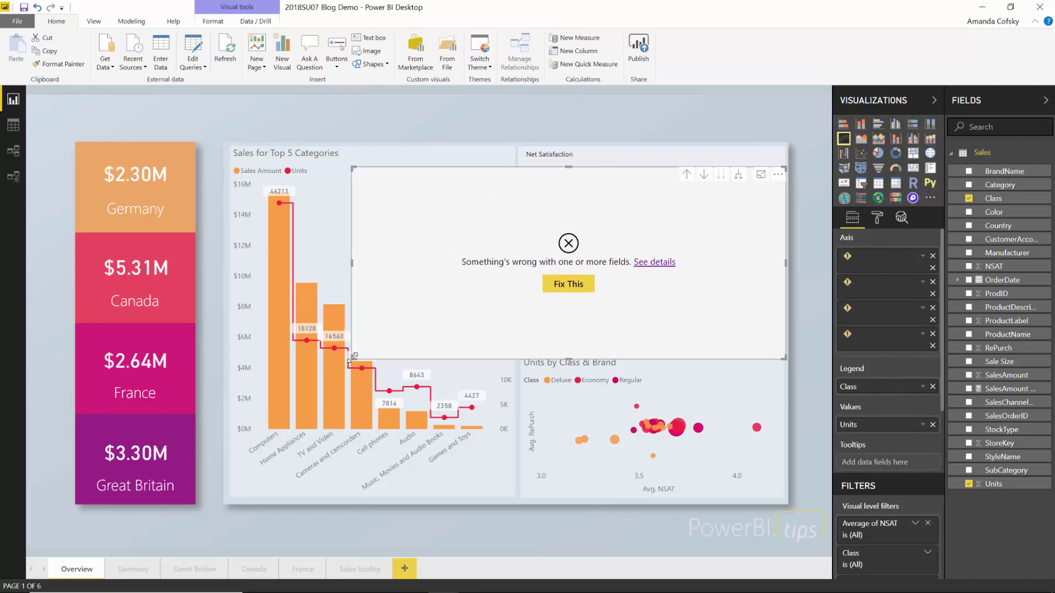
{"action": "left_click_drag", "start_coordinate": [352, 359], "coordinate": [521, 350]}
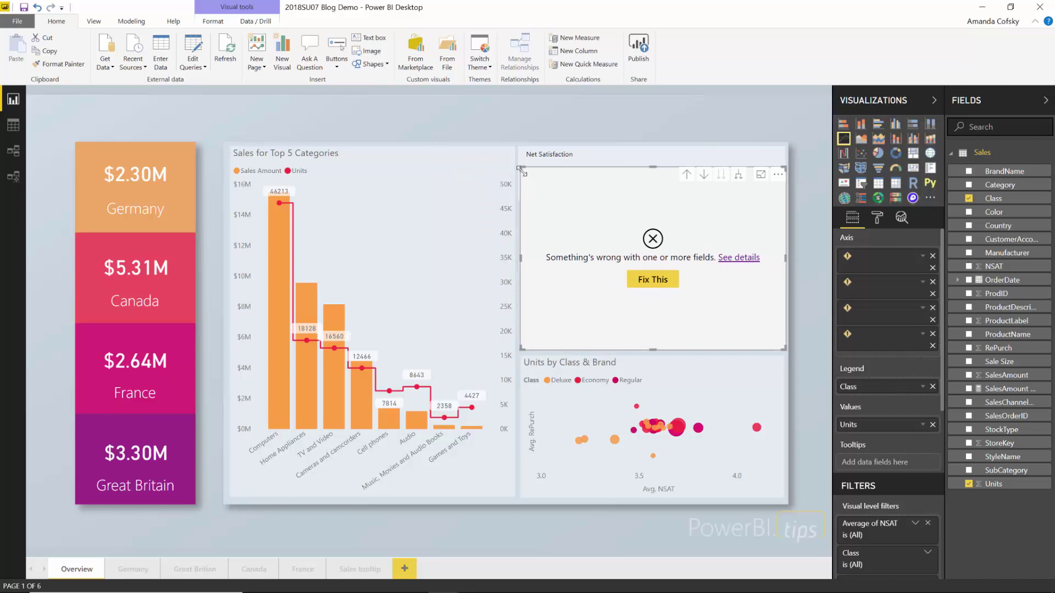
{"action": "left_click_drag", "start_coordinate": [520, 167], "coordinate": [521, 210]}
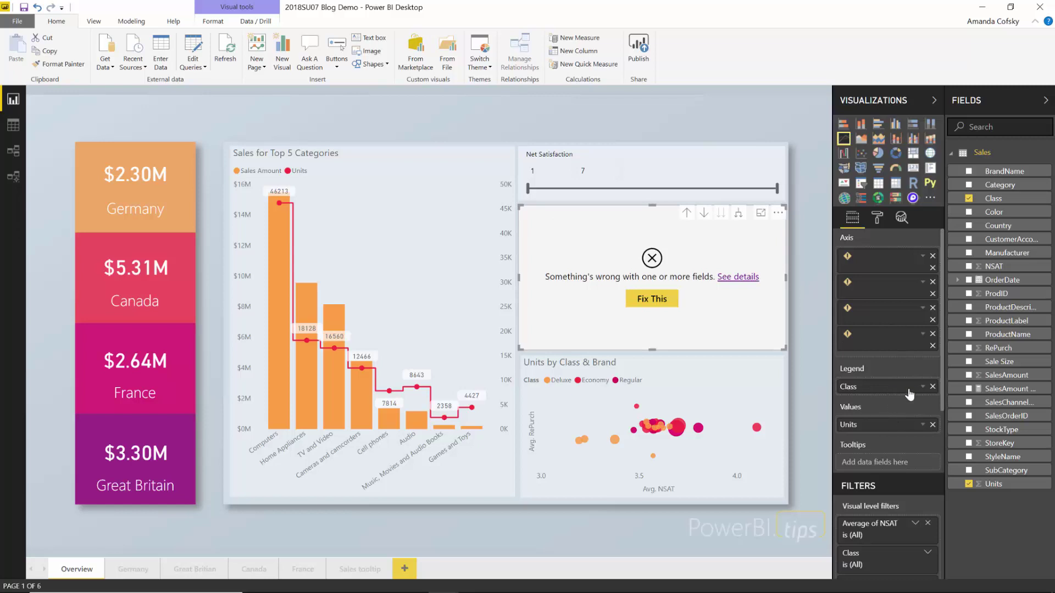
Replace the four broken axis fields of the pasted line chart with the OrderDate field
{"action": "left_click", "coordinate": [933, 334]}
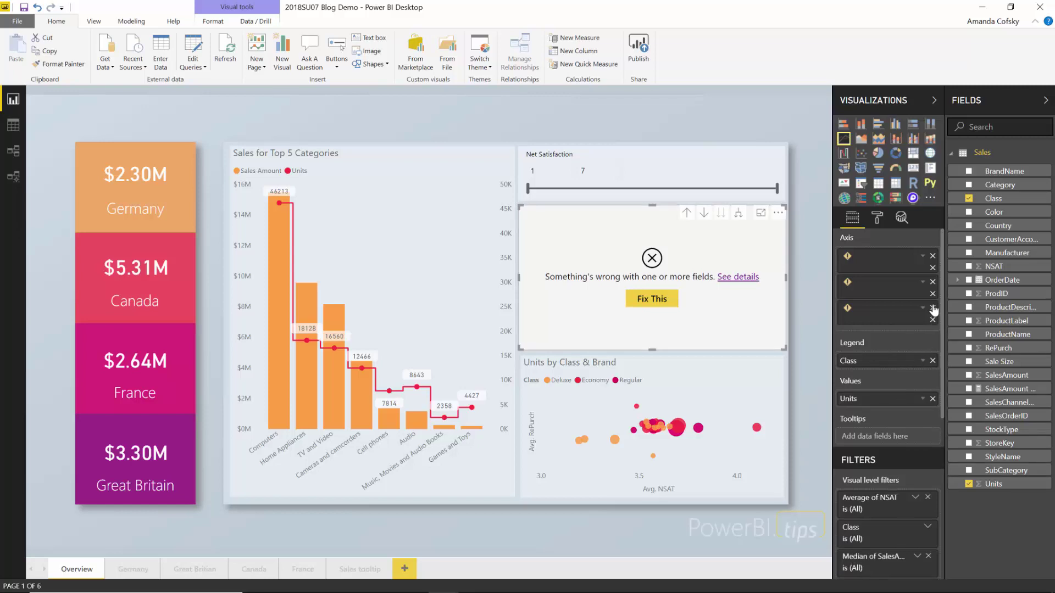
{"action": "left_click", "coordinate": [932, 308]}
{"action": "left_click", "coordinate": [932, 283]}
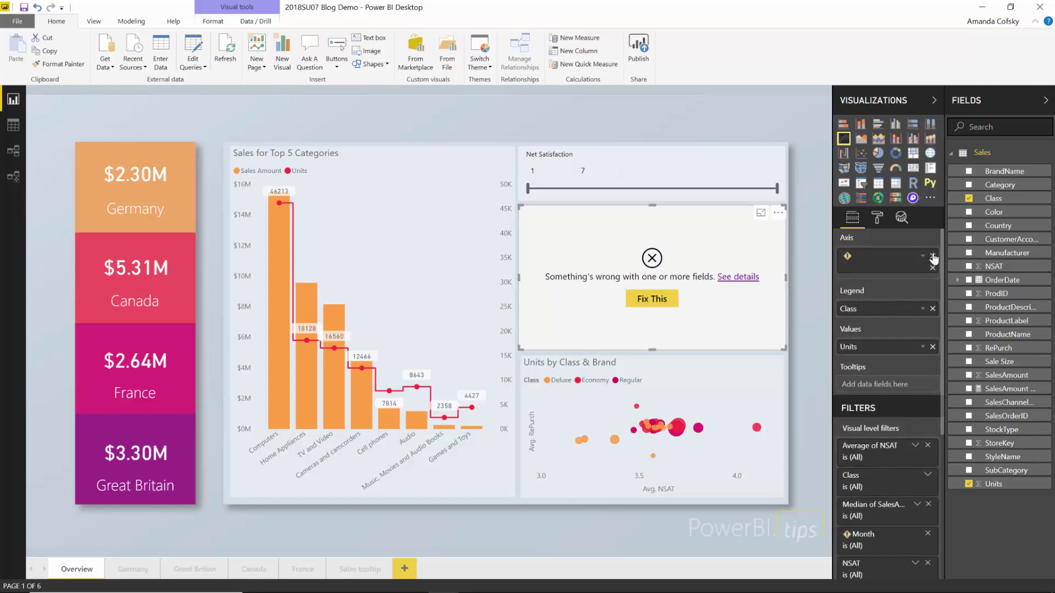
{"action": "left_click", "coordinate": [932, 257]}
{"action": "left_click", "coordinate": [969, 280]}
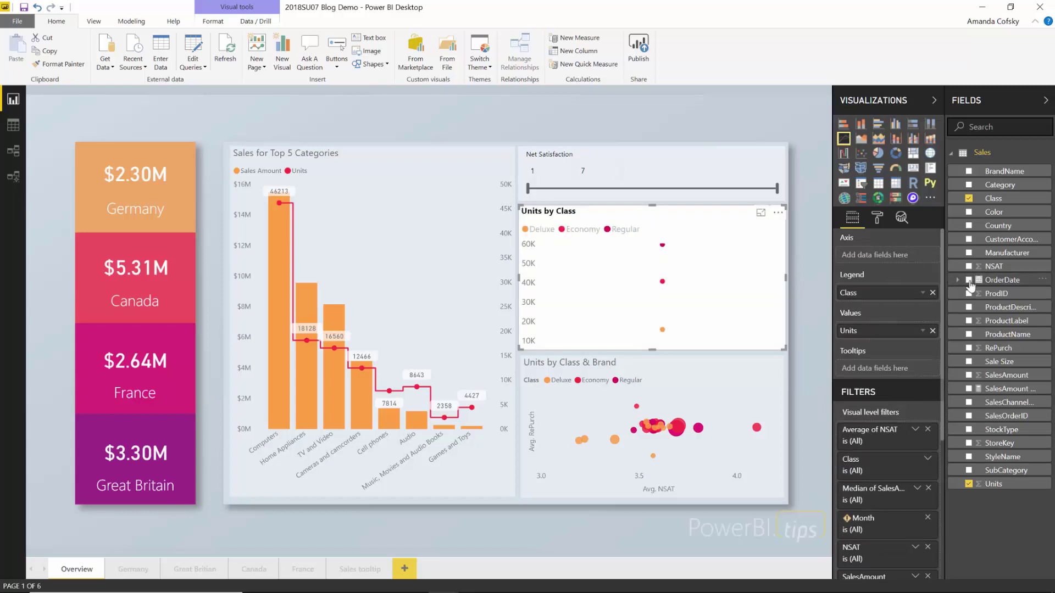
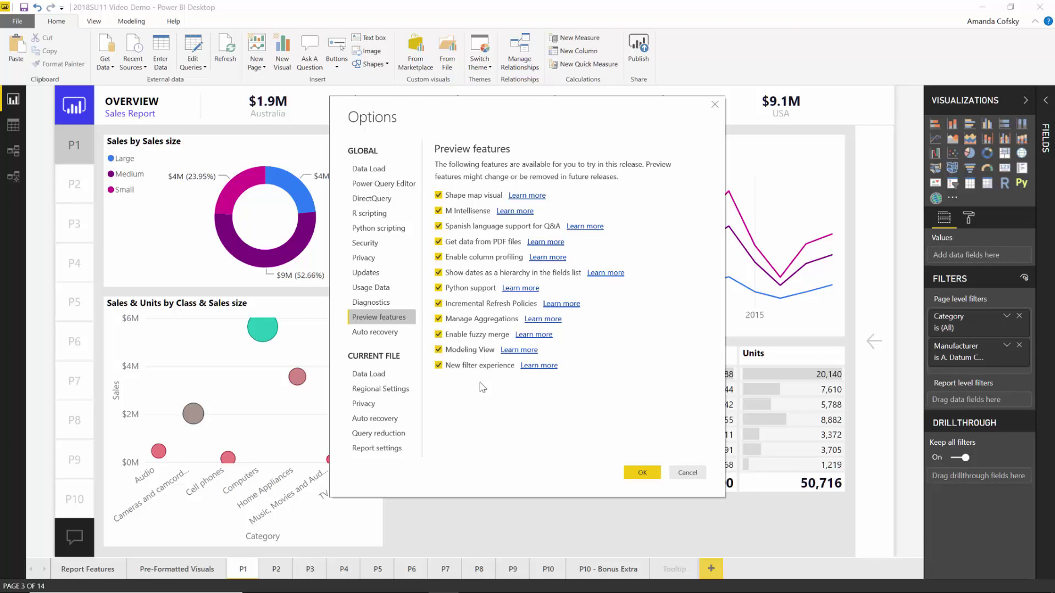
Accept the current file's report settings with the updated filter pane enabled, and show the filter pane on page P1
{"action": "left_click", "coordinate": [377, 449]}
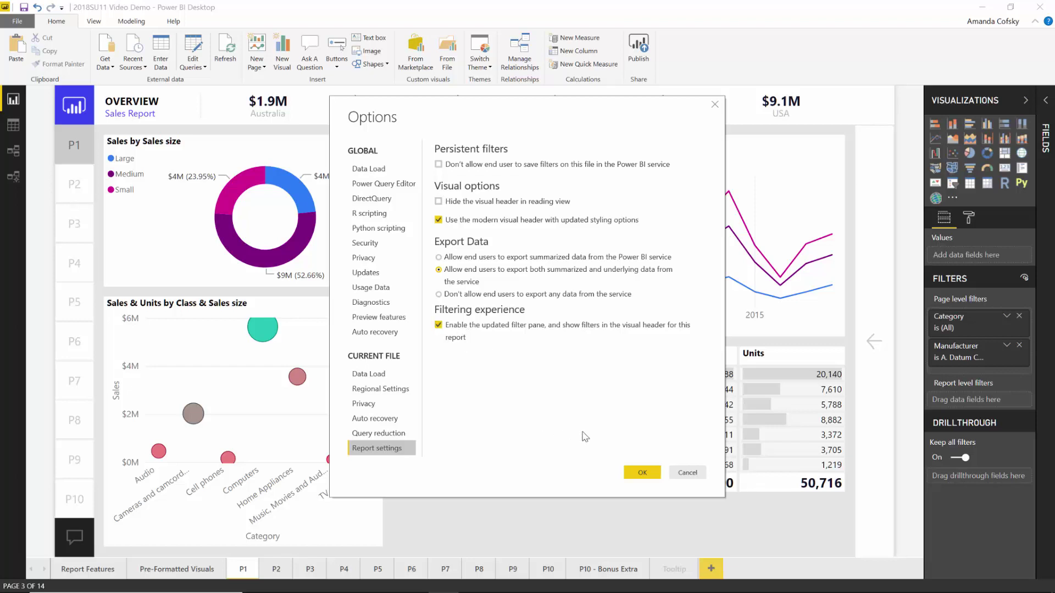
{"action": "left_click", "coordinate": [637, 472]}
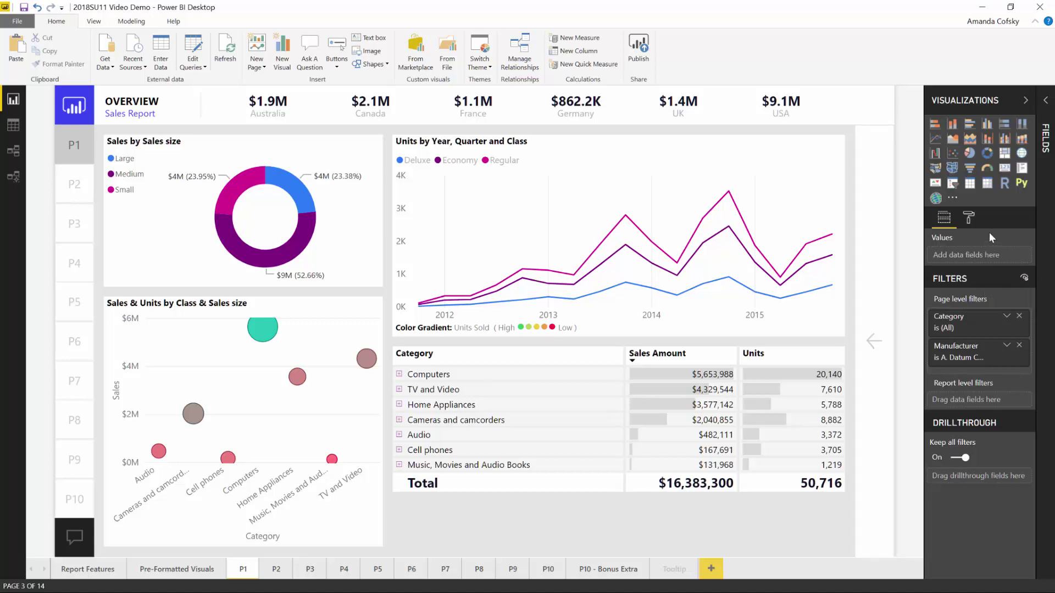
{"action": "left_click", "coordinate": [1024, 279]}
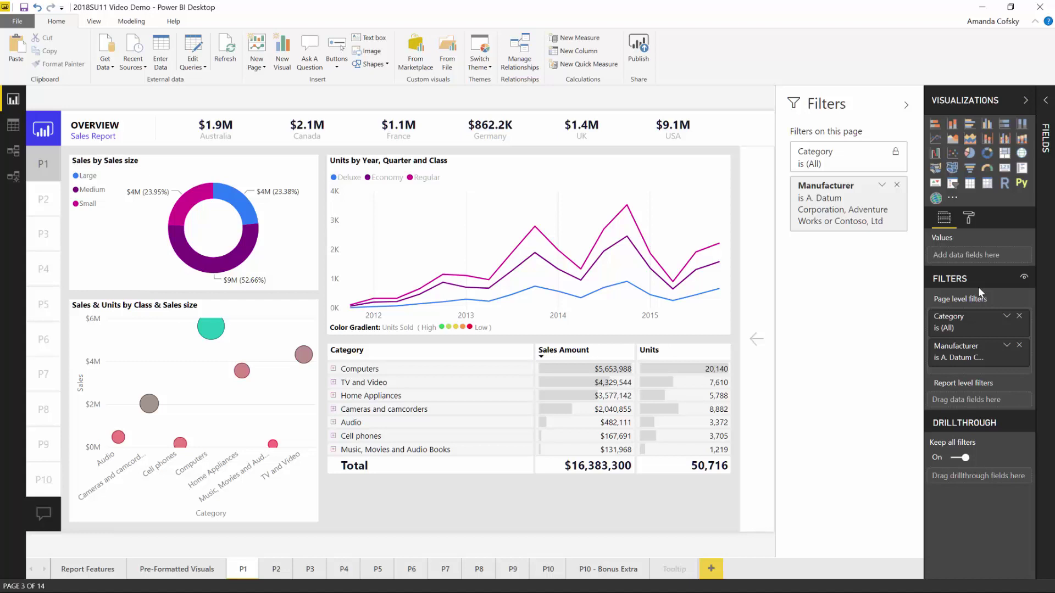
Hide the report's filter pane and show it again
{"action": "mouse_move", "coordinate": [982, 352]}
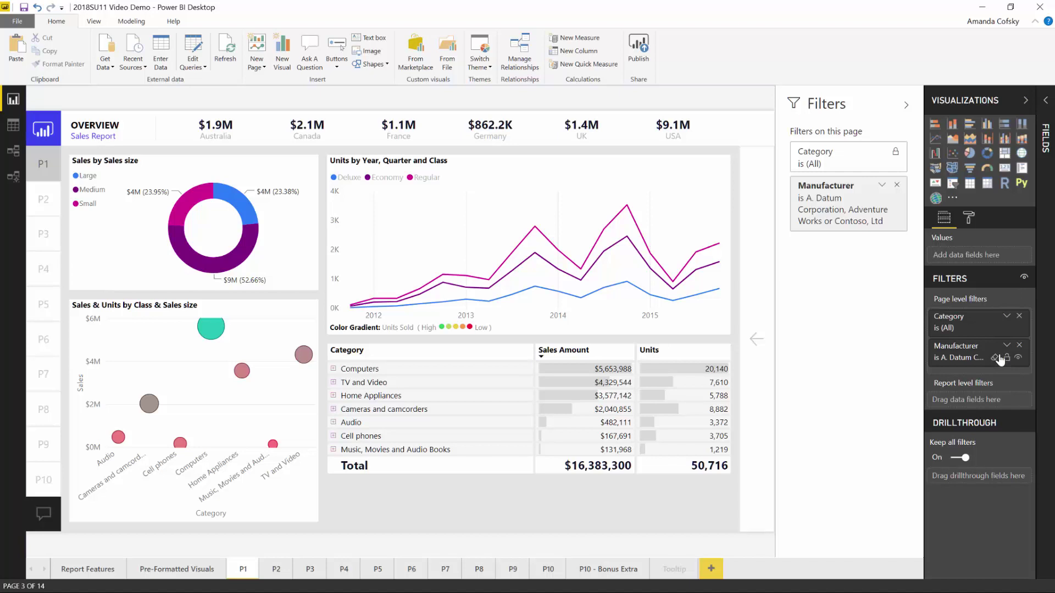
{"action": "left_click", "coordinate": [1023, 280]}
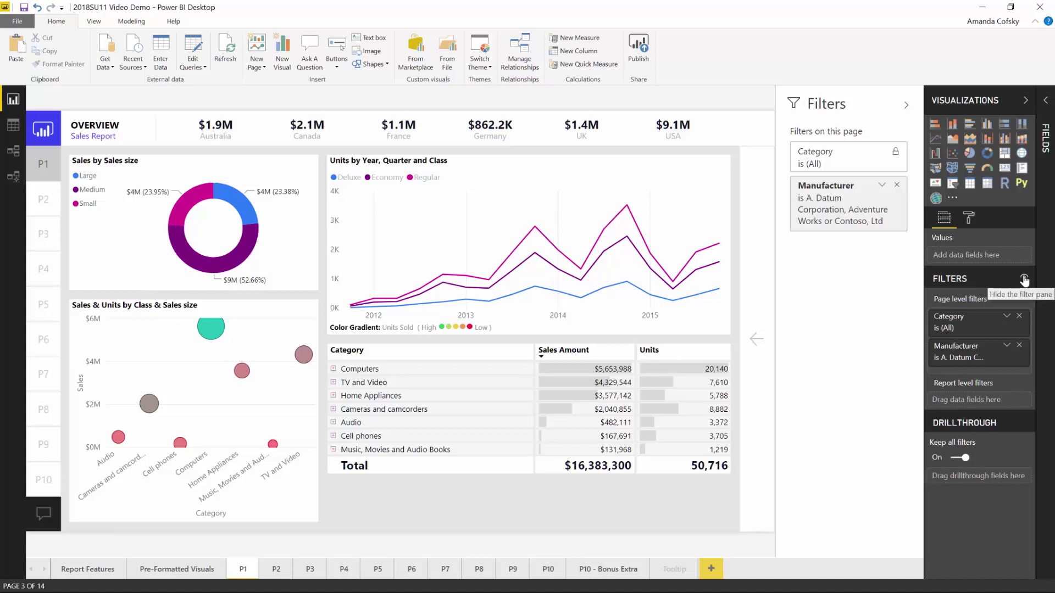
{"action": "left_click", "coordinate": [1024, 279]}
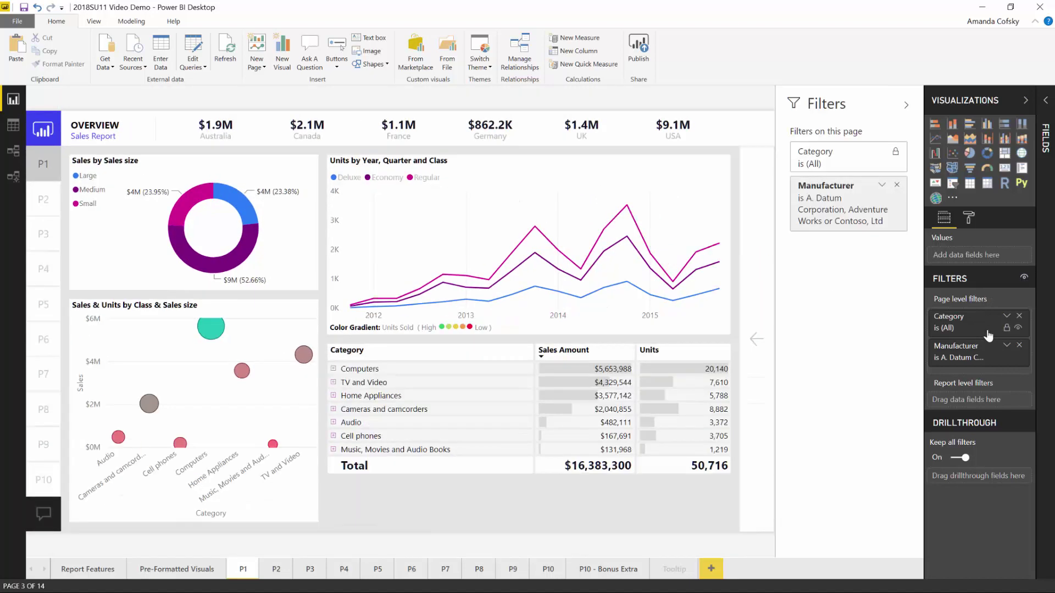
Hide the Category filter from the report's filter pane and make it visible there again
{"action": "left_click", "coordinate": [1018, 328]}
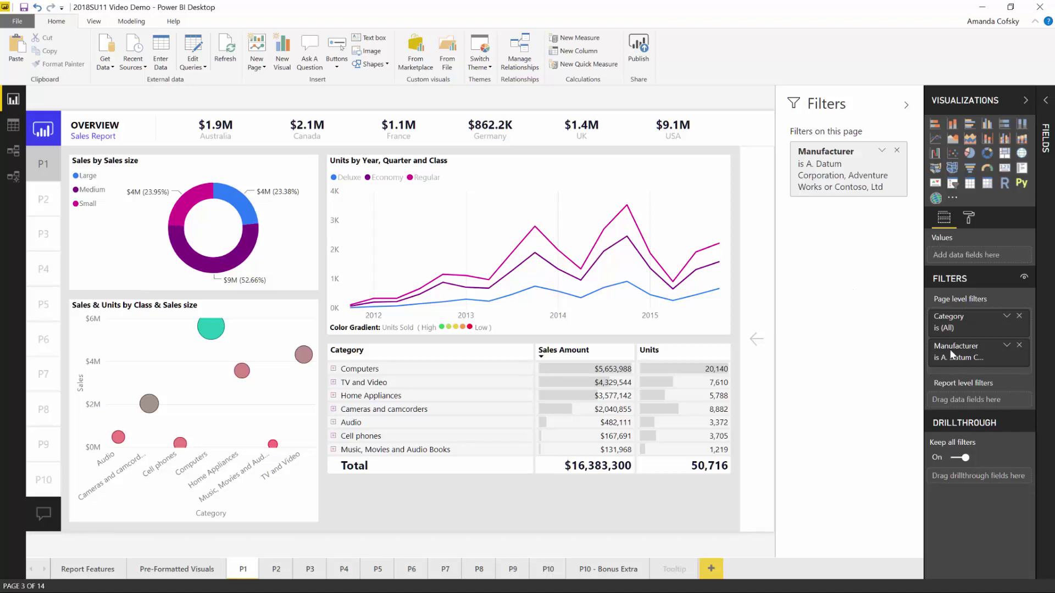
{"action": "mouse_move", "coordinate": [1027, 337]}
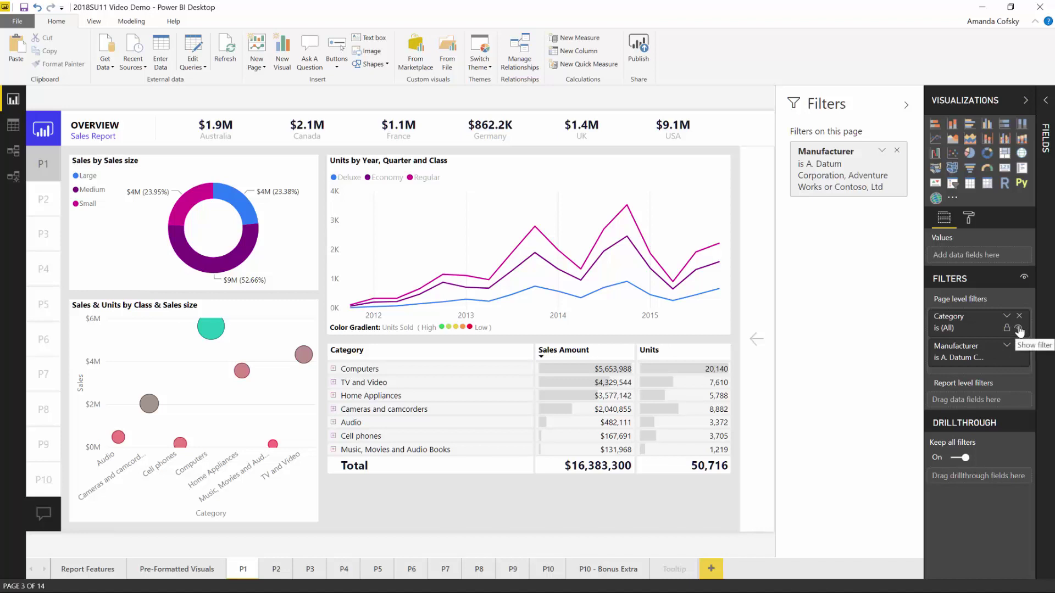
{"action": "left_click", "coordinate": [1019, 330]}
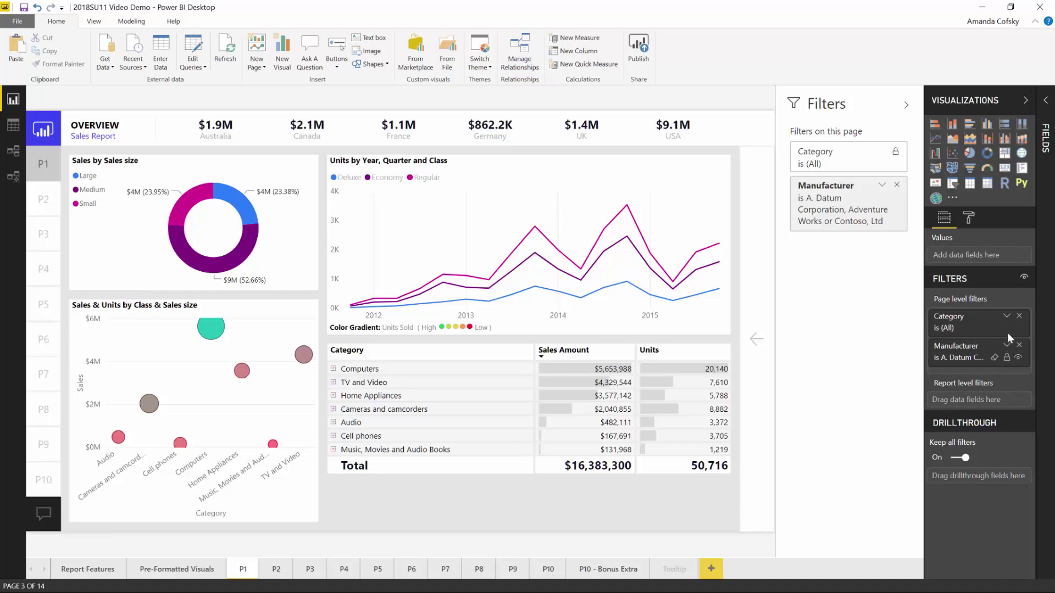
Filter the page's Category to Audio, Cameras and camcorders, and Cell phones
{"action": "left_click", "coordinate": [1006, 317]}
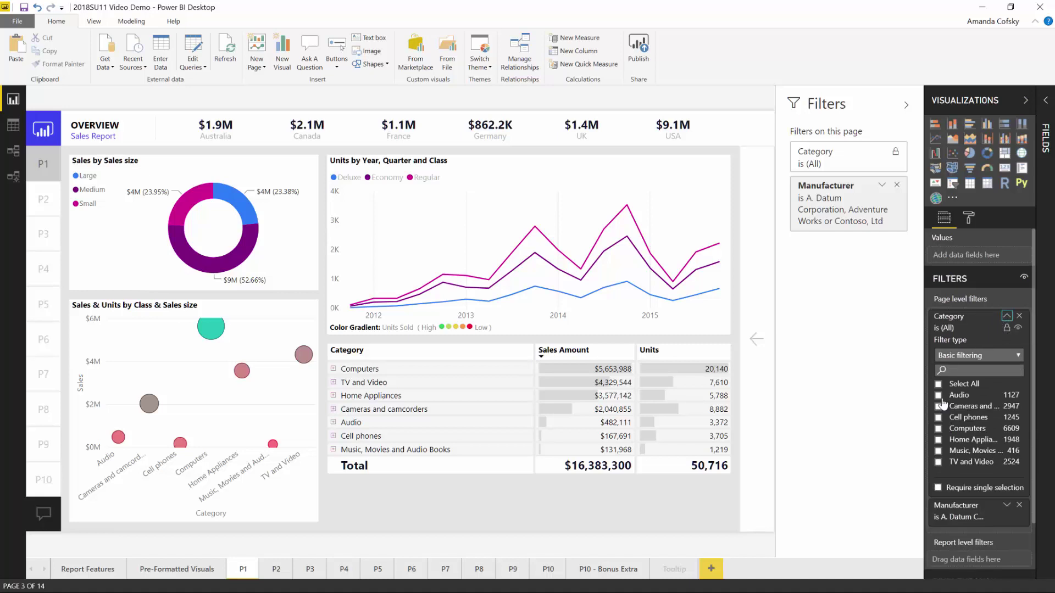
{"action": "left_click", "coordinate": [938, 396]}
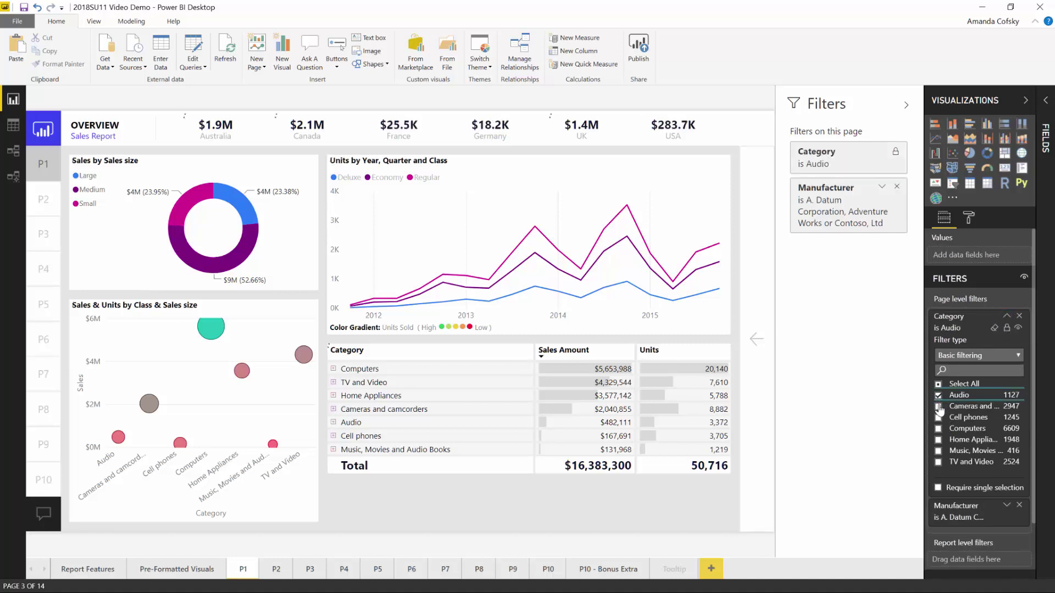
{"action": "left_click", "coordinate": [938, 407]}
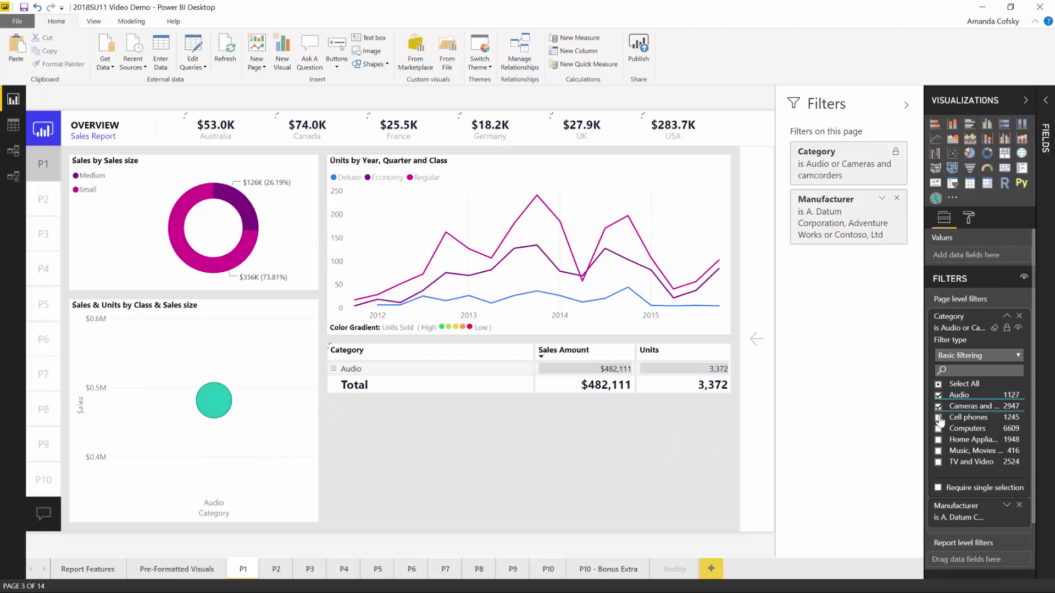
{"action": "left_click", "coordinate": [939, 418]}
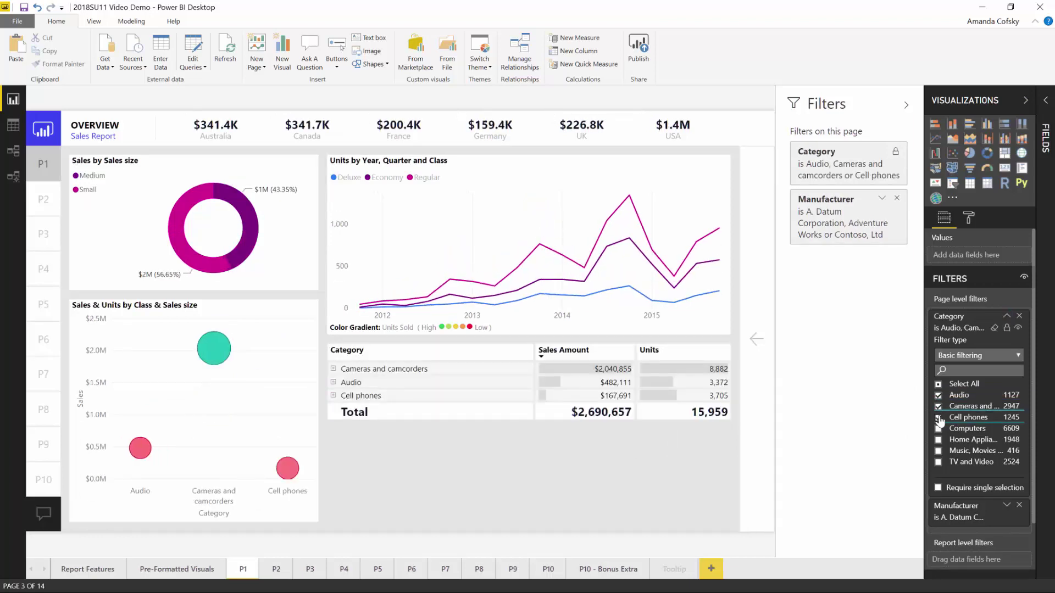
Open the Category filter's name for editing in both the page level filters and the report's filter pane, and leave the editing
{"action": "left_click", "coordinate": [987, 318]}
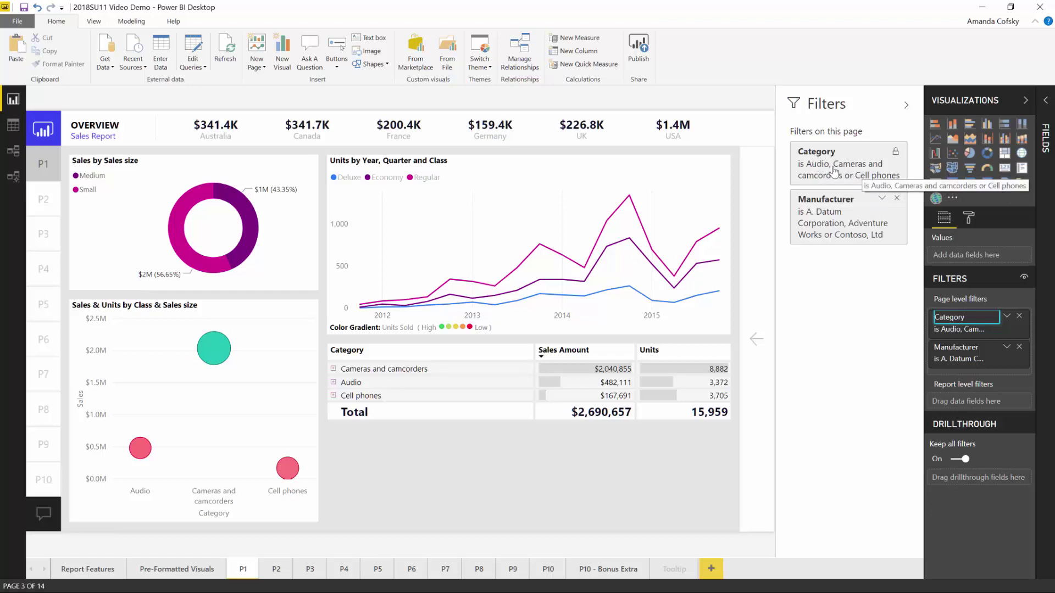
{"action": "double_click", "coordinate": [866, 154]}
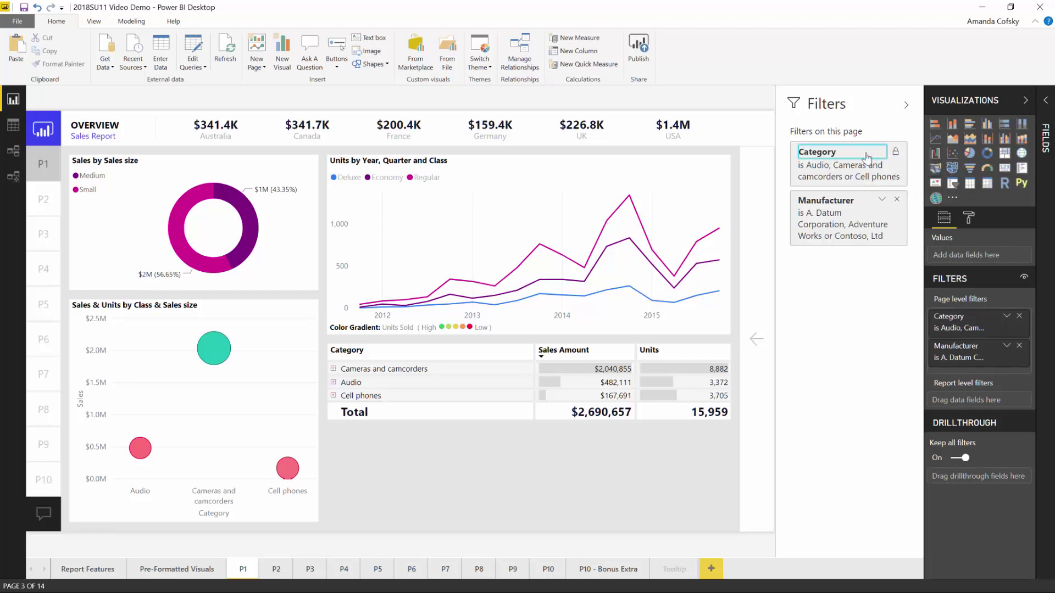
{"action": "left_click", "coordinate": [879, 134]}
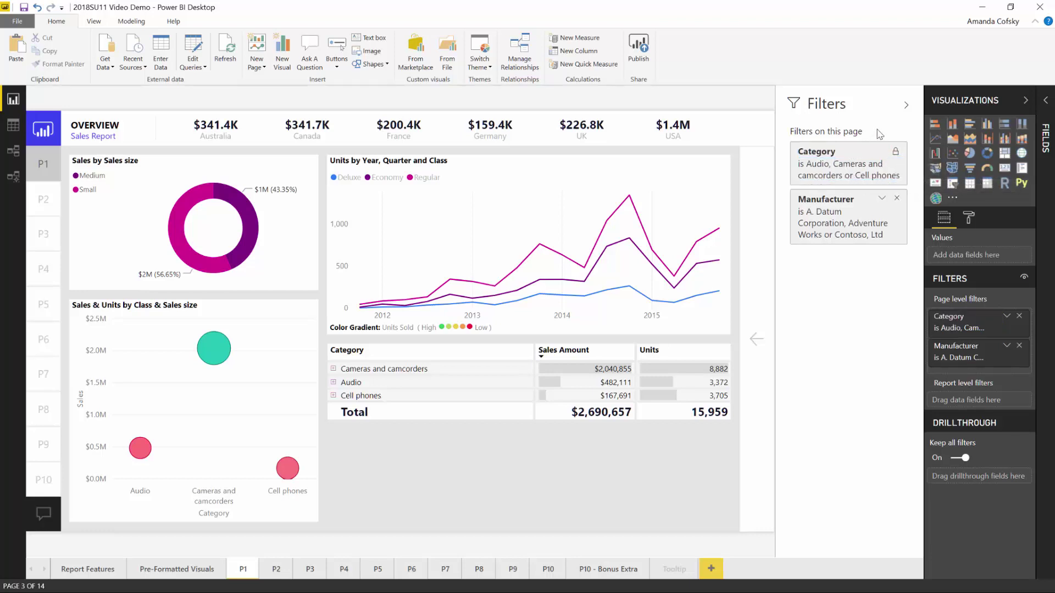
Unlock the page level Category filter for report readers and clear its selected categories
{"action": "left_click", "coordinate": [1007, 328]}
{"action": "left_click", "coordinate": [995, 328]}
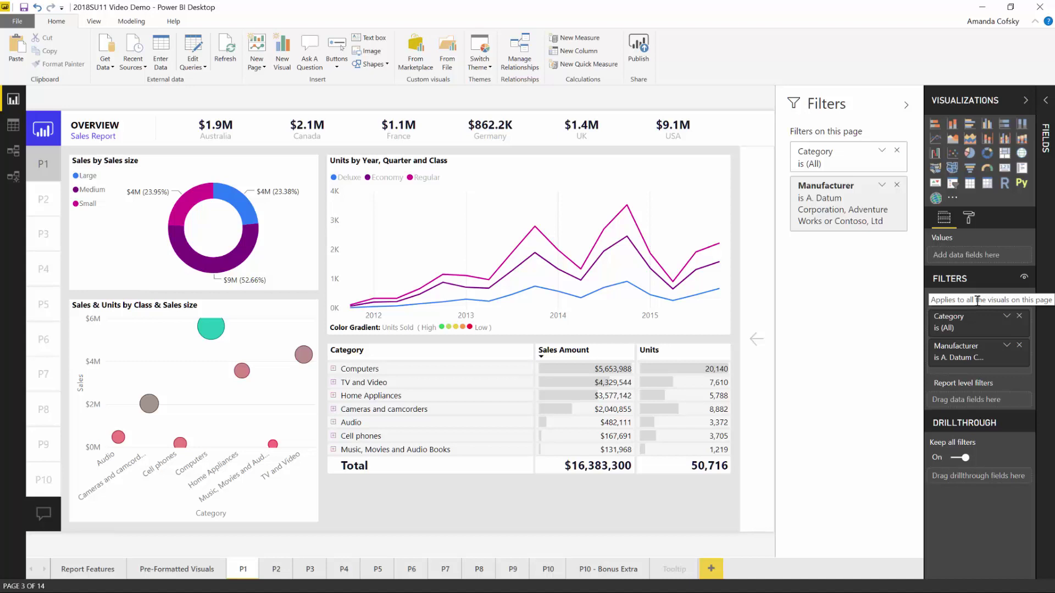
Set the background color of the filter pane on page P1 to gray
{"action": "left_click", "coordinate": [964, 220]}
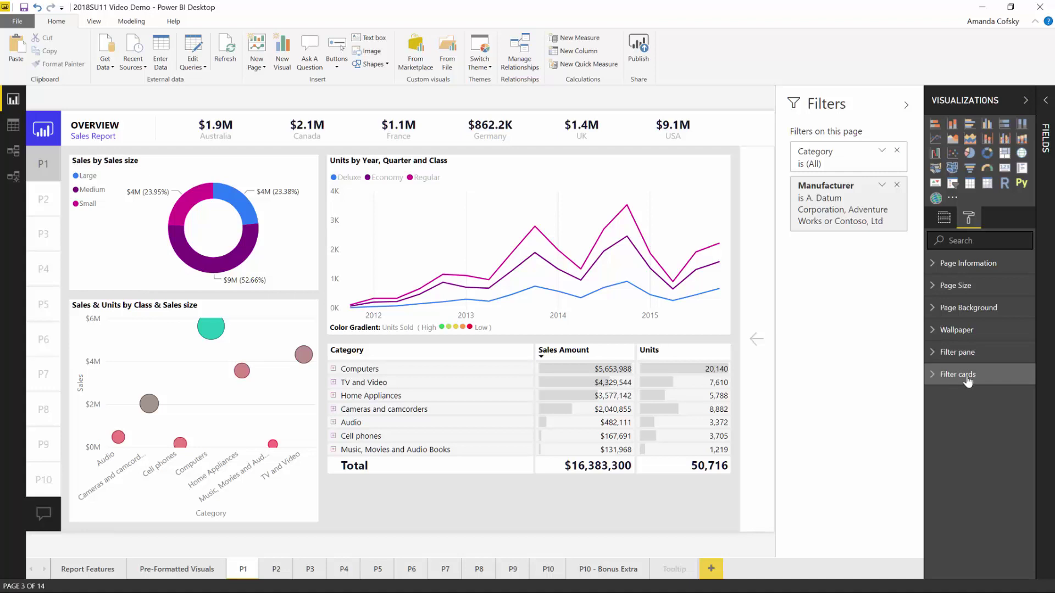
{"action": "left_click", "coordinate": [968, 358]}
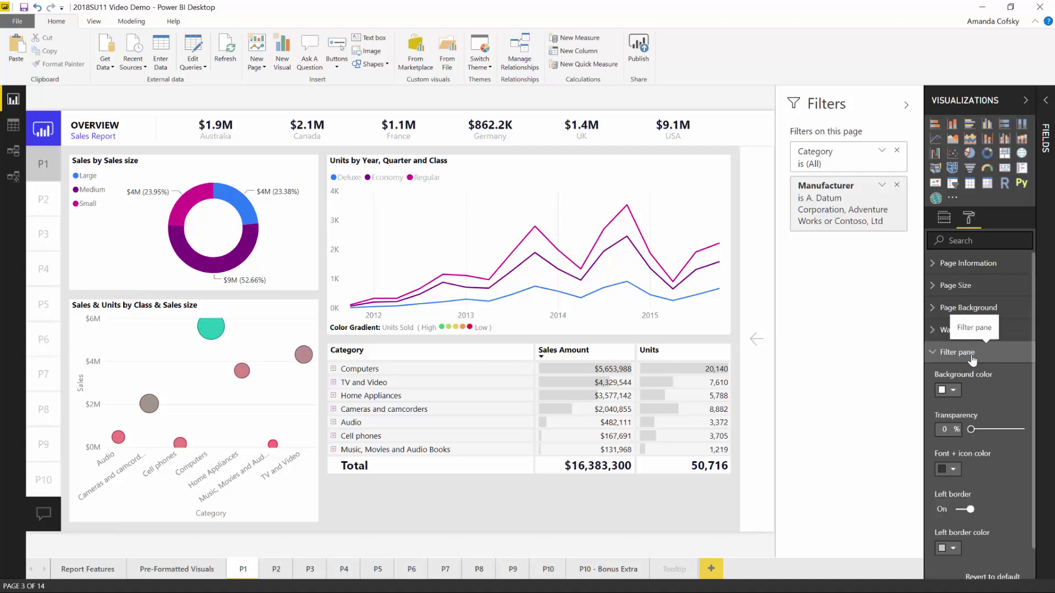
{"action": "scroll", "coordinate": [998, 371], "scroll_direction": "down", "scroll_amount": 1}
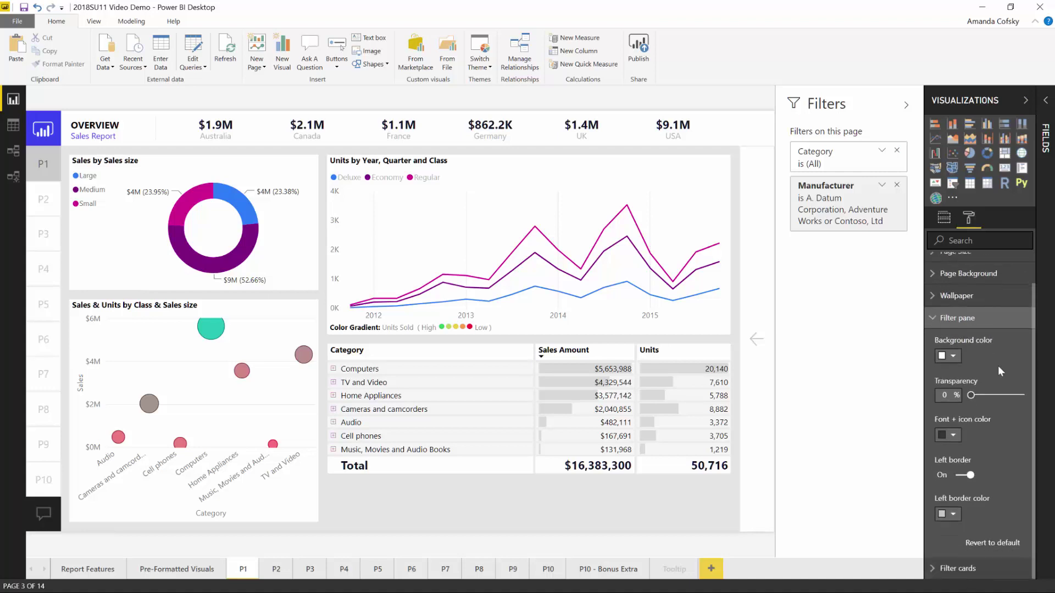
{"action": "left_click", "coordinate": [953, 356]}
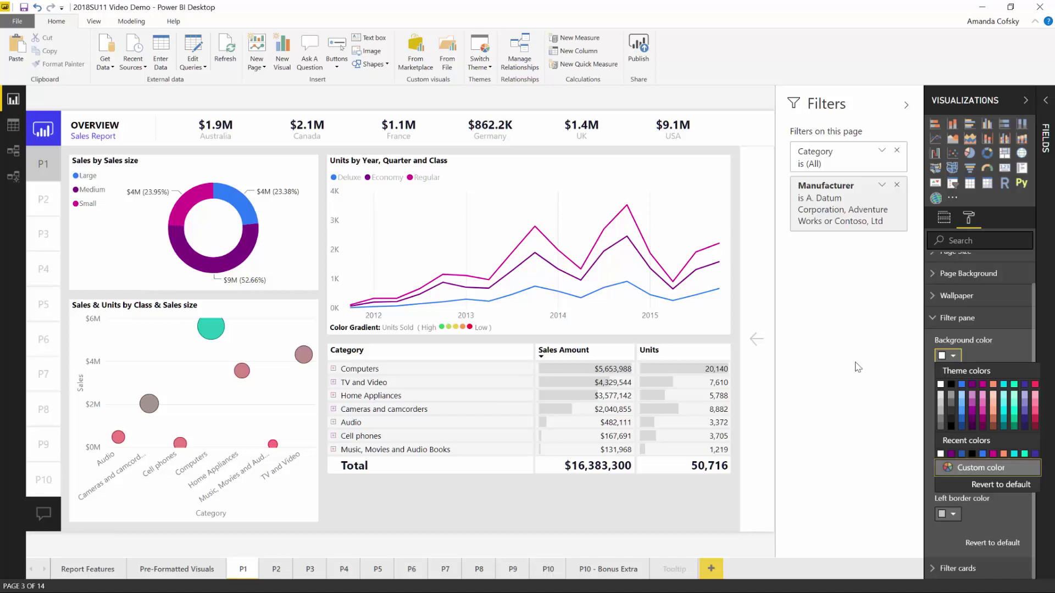
{"action": "left_click", "coordinate": [950, 385]}
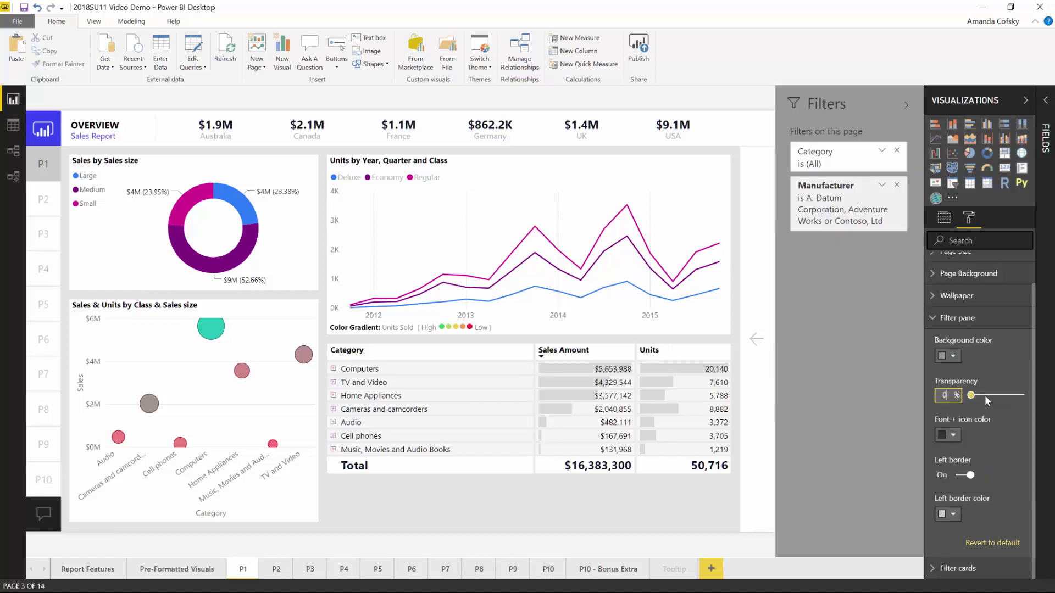
Set the filter pane's background transparency to 85%
{"action": "left_click", "coordinate": [985, 395]}
{"action": "left_click", "coordinate": [1003, 396]}
{"action": "left_click", "coordinate": [1014, 396]}
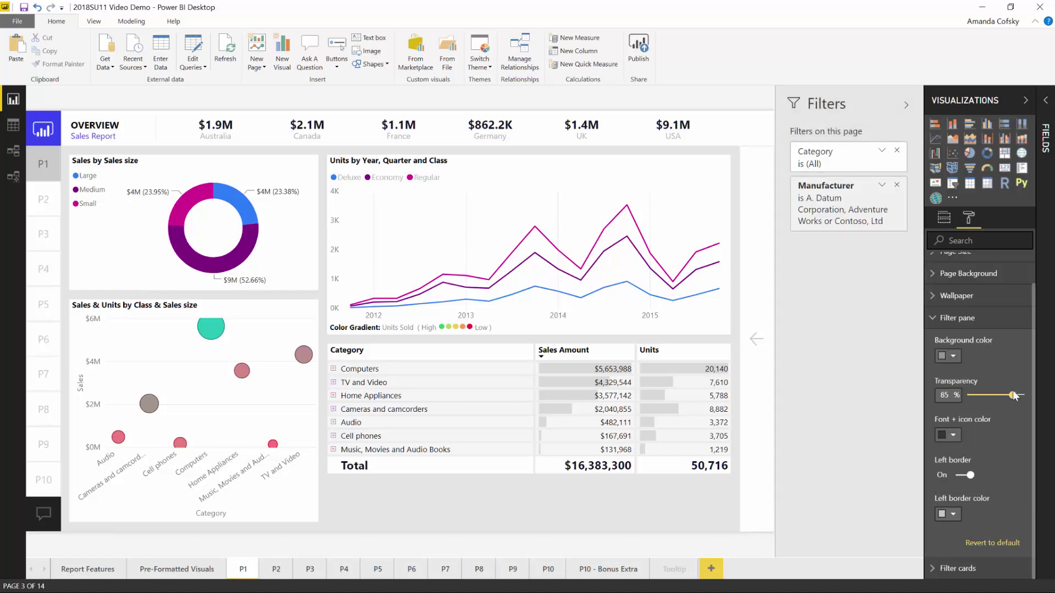
Set the filter pane's background color to white and its font and icon color to dark purple
{"action": "left_click", "coordinate": [958, 362]}
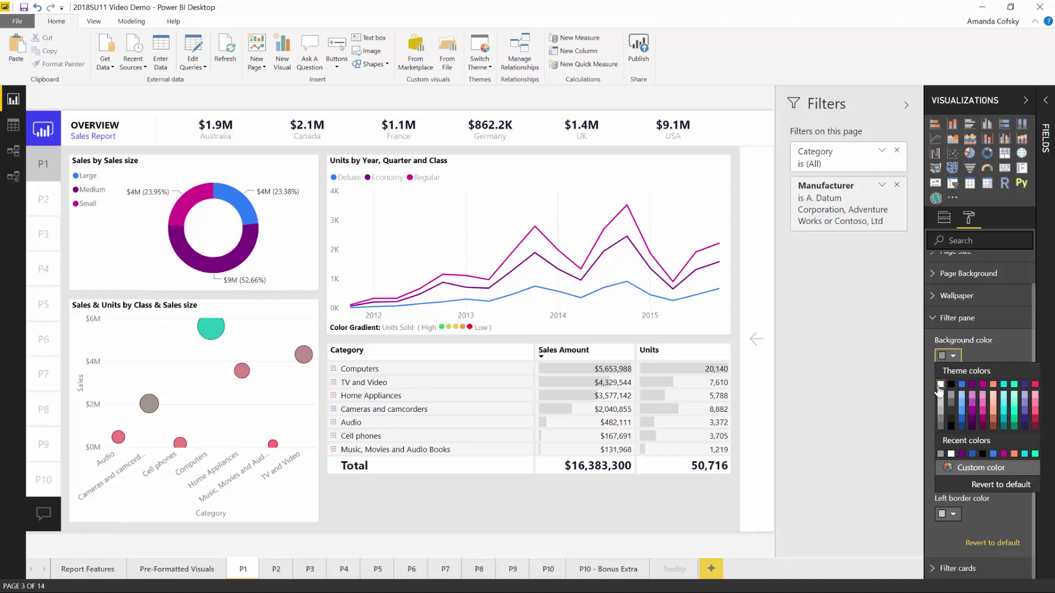
{"action": "left_click", "coordinate": [937, 384]}
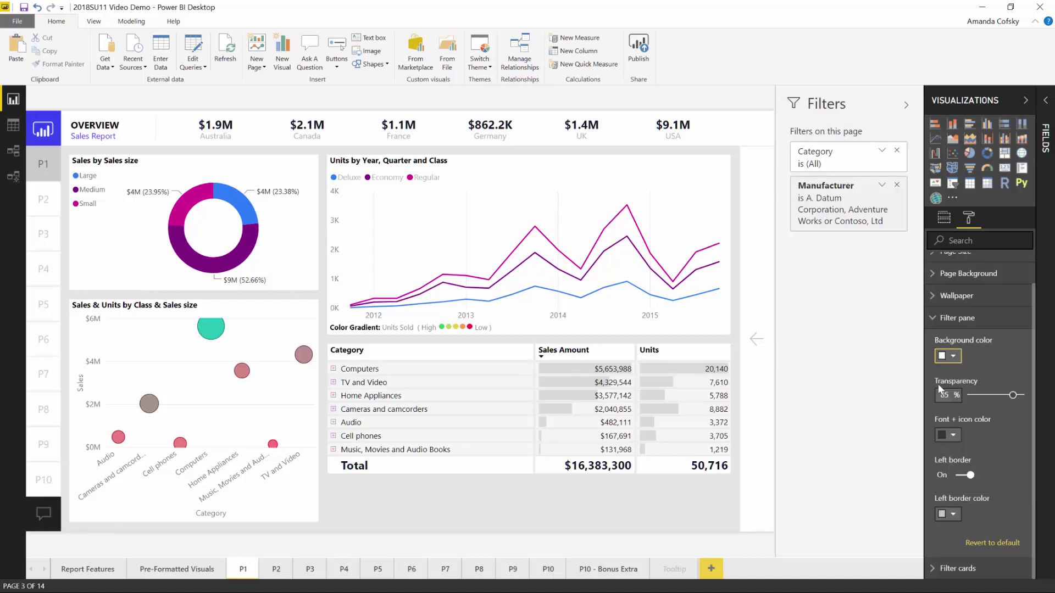
{"action": "left_click", "coordinate": [954, 435]}
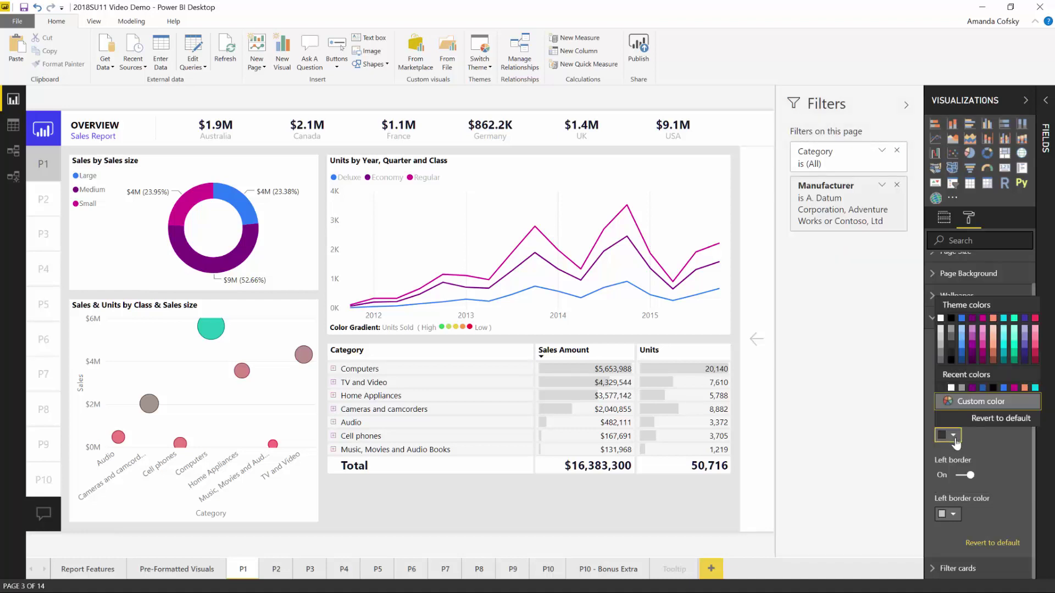
{"action": "left_click", "coordinate": [971, 320]}
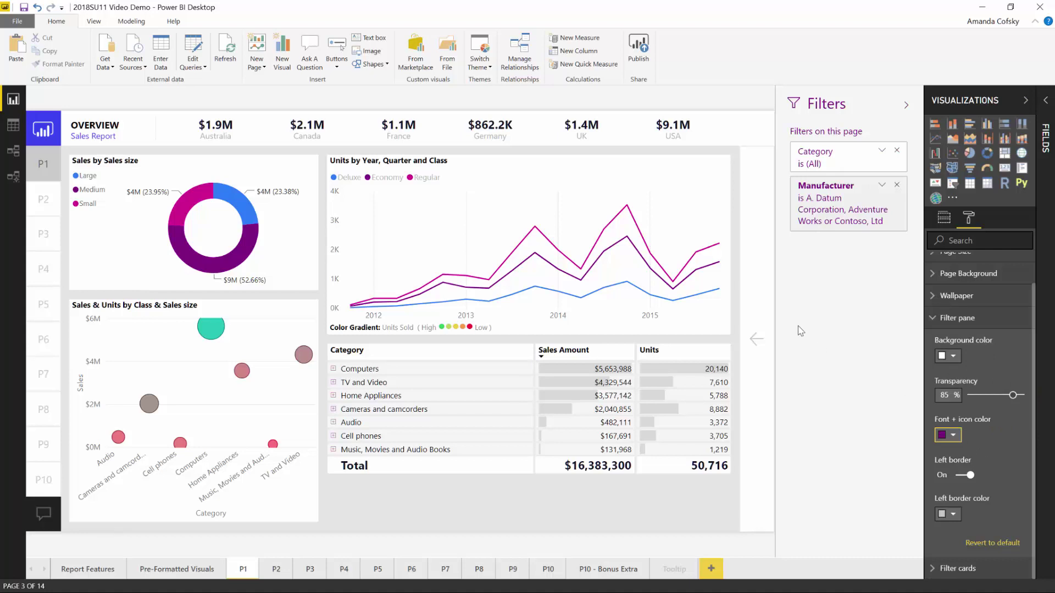
Toggle the filter pane's left border off and back on, and set the left border color to dark purple
{"action": "left_click", "coordinate": [968, 475]}
{"action": "left_click", "coordinate": [967, 476]}
{"action": "left_click", "coordinate": [967, 476]}
{"action": "left_click", "coordinate": [968, 476]}
{"action": "left_click", "coordinate": [948, 516]}
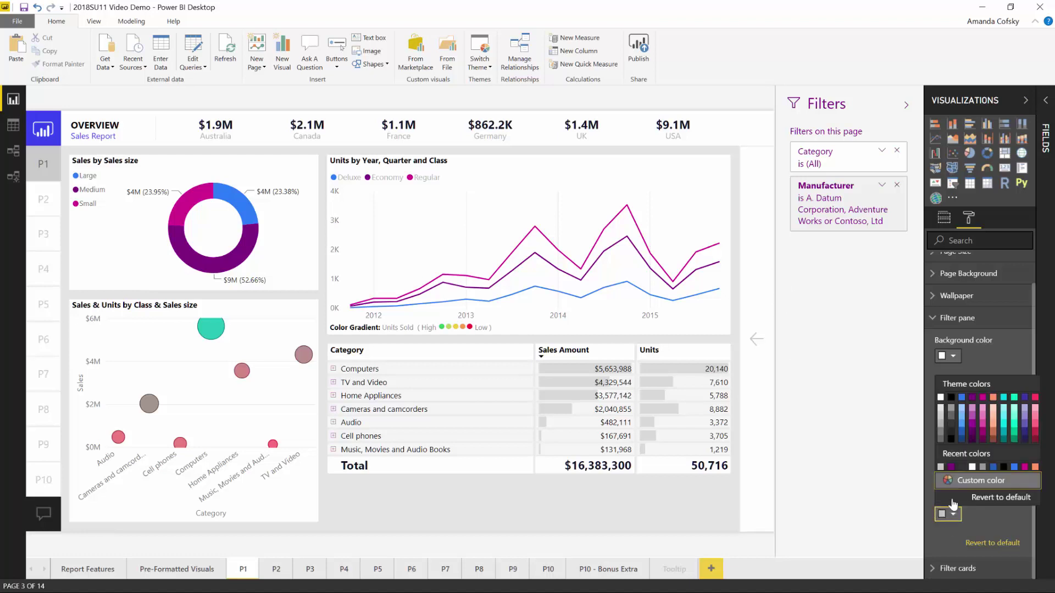
{"action": "left_click", "coordinate": [973, 400]}
{"action": "left_click", "coordinate": [956, 317]}
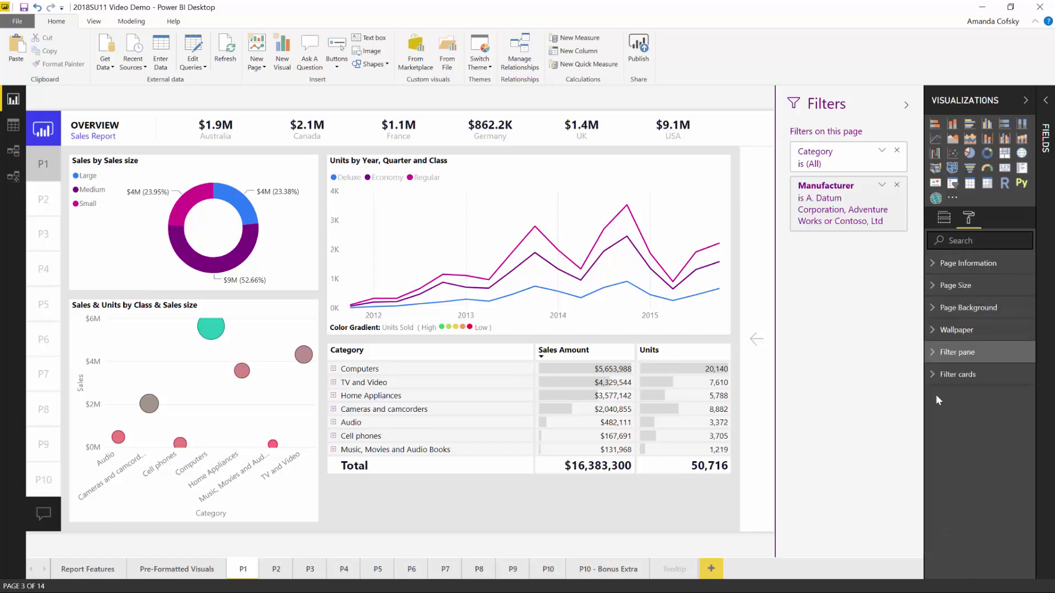
Format the Applied filter cards with a gray fill color at 51% transparency
{"action": "left_click", "coordinate": [957, 377]}
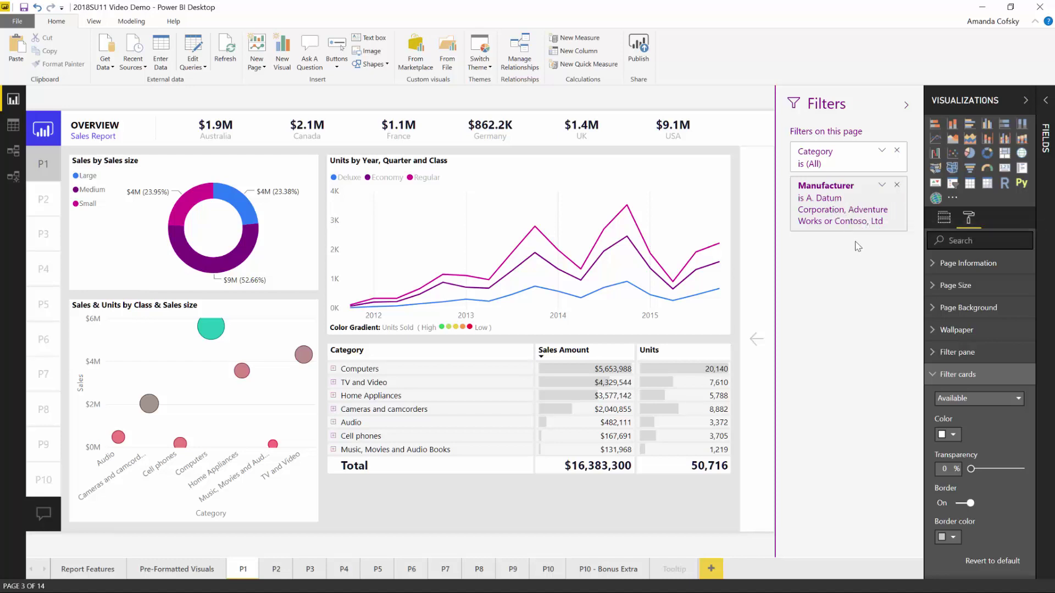
{"action": "left_click", "coordinate": [954, 400]}
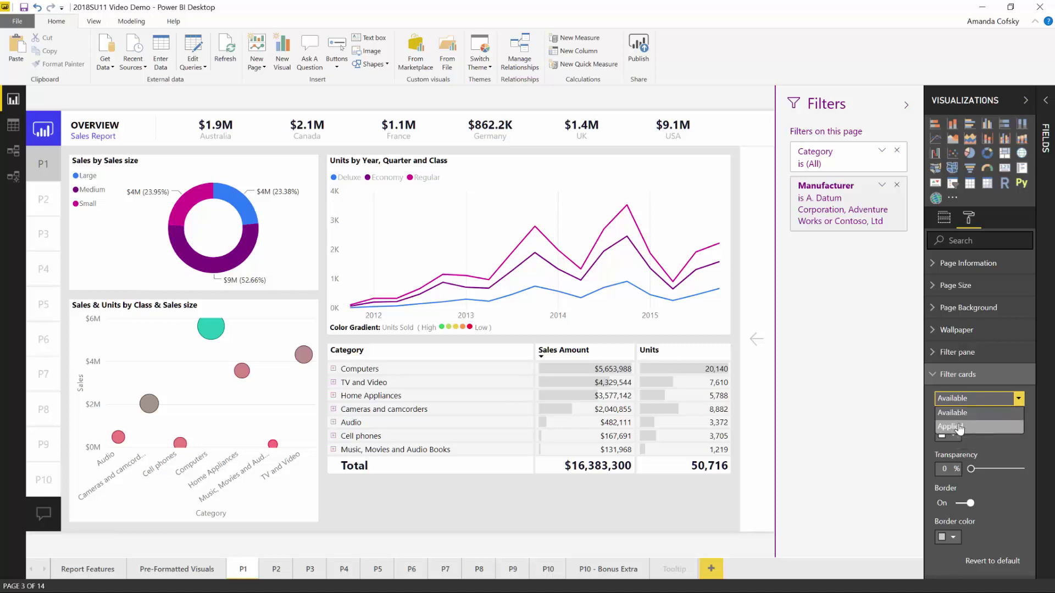
{"action": "left_click", "coordinate": [956, 427]}
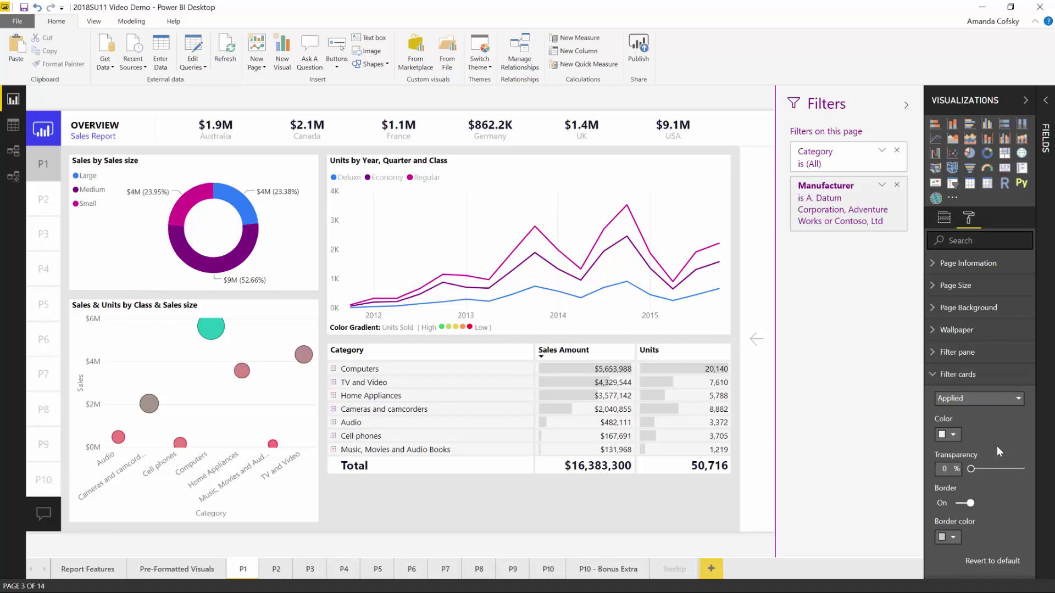
{"action": "left_click", "coordinate": [953, 435]}
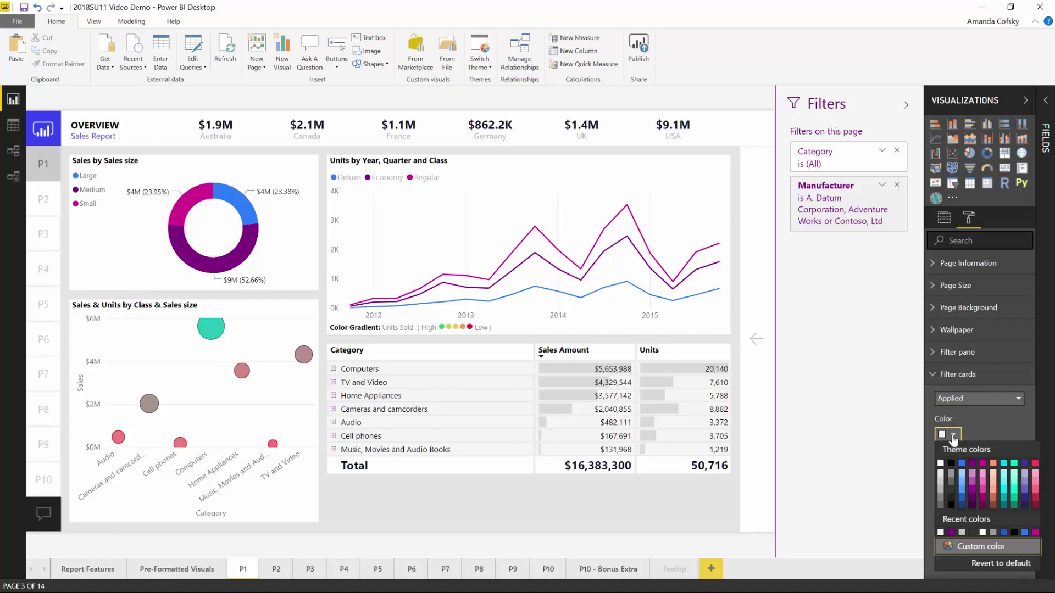
{"action": "left_click", "coordinate": [941, 484]}
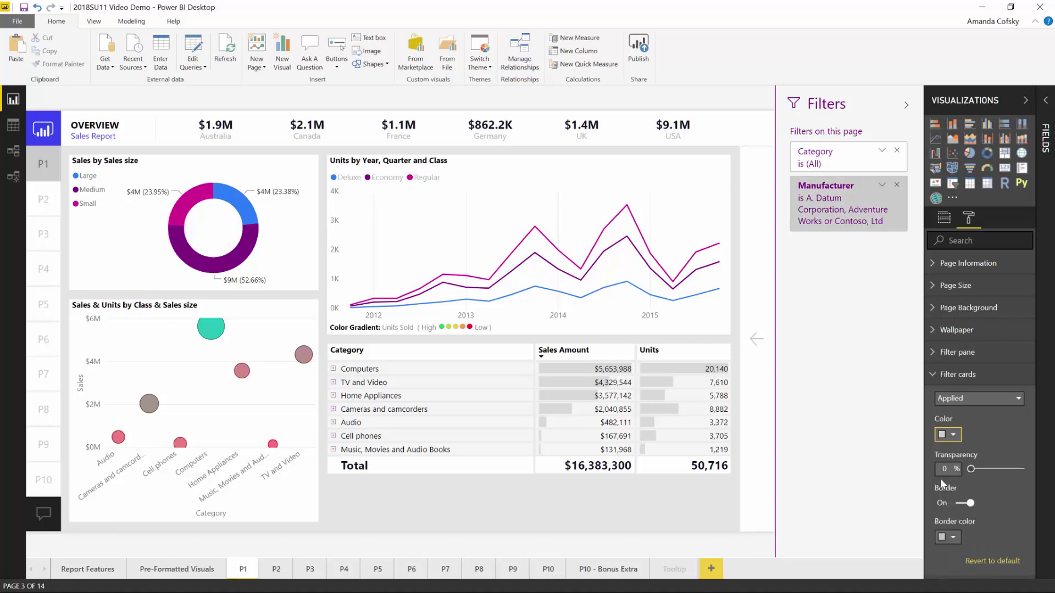
{"action": "left_click", "coordinate": [997, 467]}
{"action": "left_click_drag", "start_coordinate": [998, 468], "coordinate": [996, 468]}
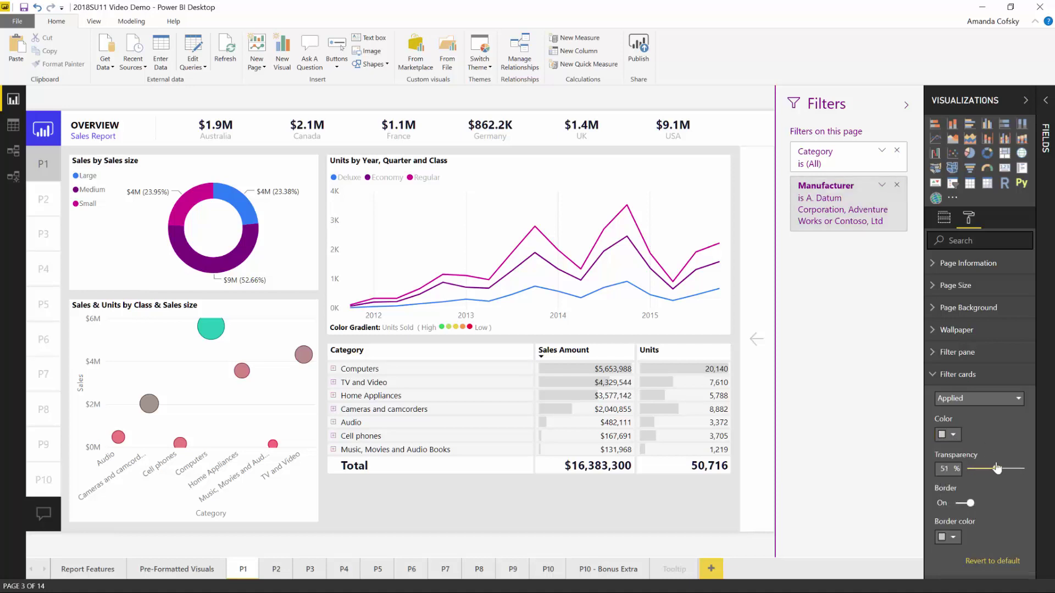
Set the Applied filter cards' border color to dark purple and return to the Available cards' settings
{"action": "left_click", "coordinate": [954, 537]}
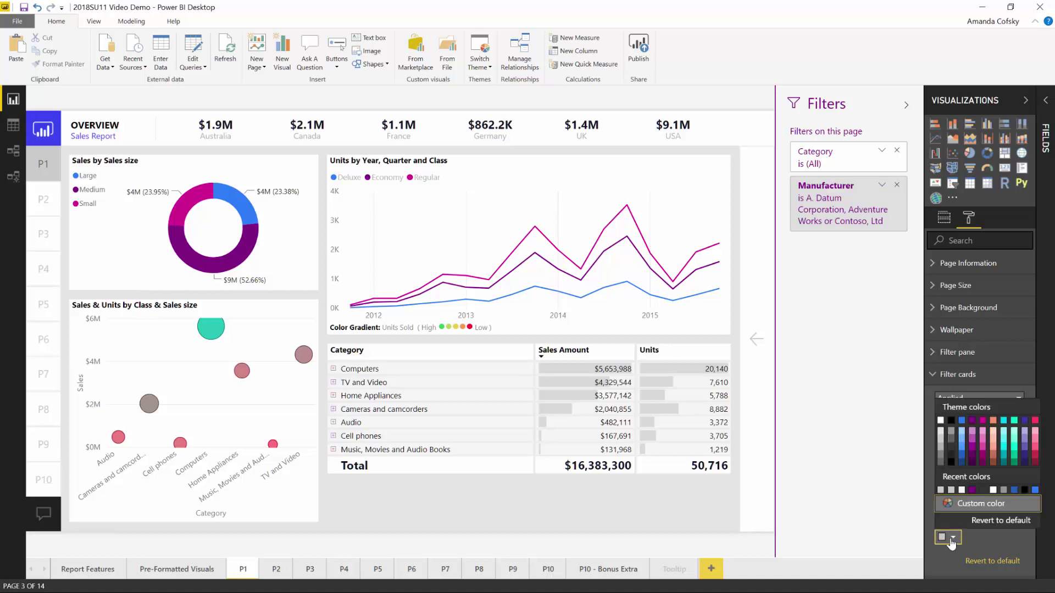
{"action": "left_click", "coordinate": [972, 421]}
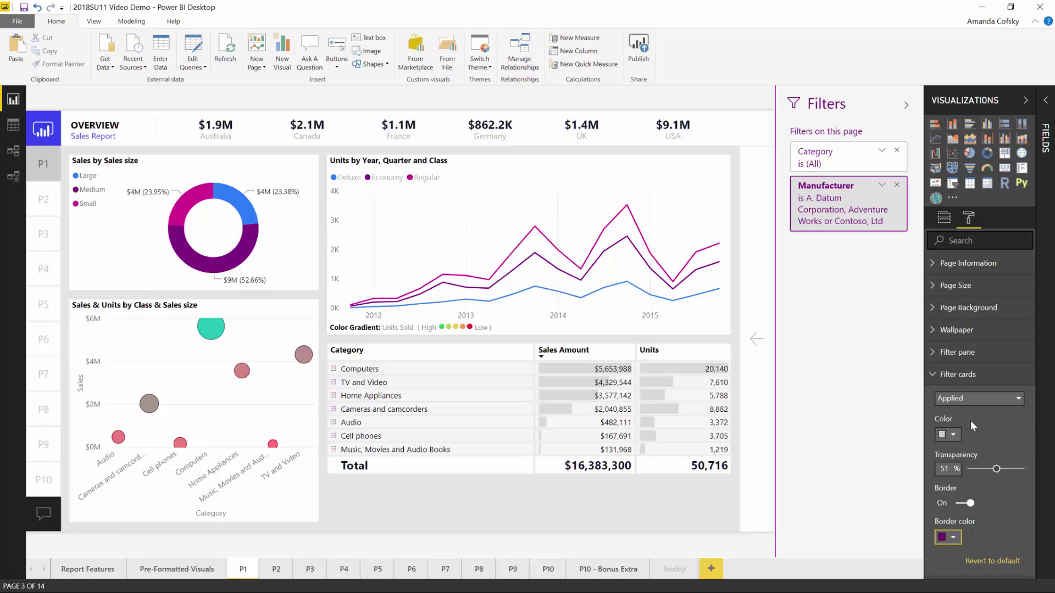
{"action": "left_click", "coordinate": [967, 398]}
{"action": "left_click", "coordinate": [956, 412]}
Cross-filter the page by the Medium donut slice and view the filters affecting the Units by Year, Quarter and Class chart
{"action": "left_click", "coordinate": [1025, 100]}
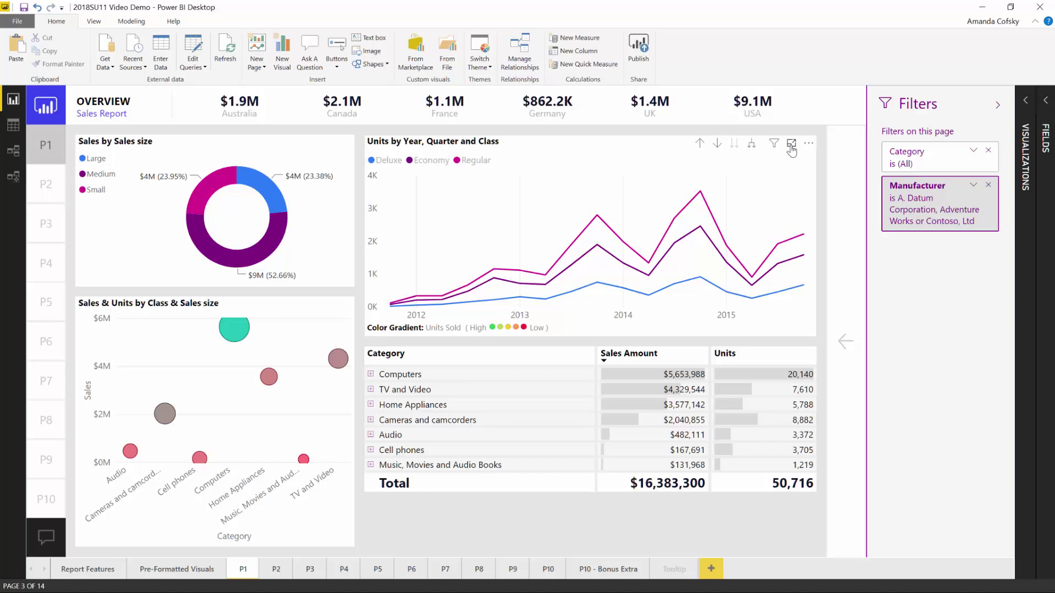
{"action": "mouse_move", "coordinate": [773, 147]}
{"action": "mouse_move", "coordinate": [477, 206]}
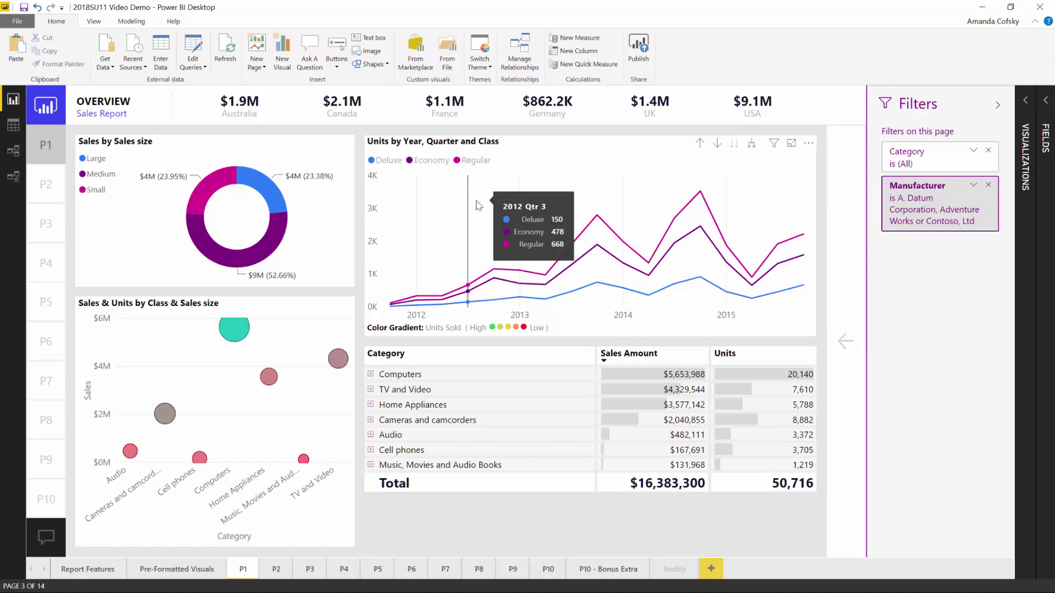
{"action": "left_click", "coordinate": [276, 245]}
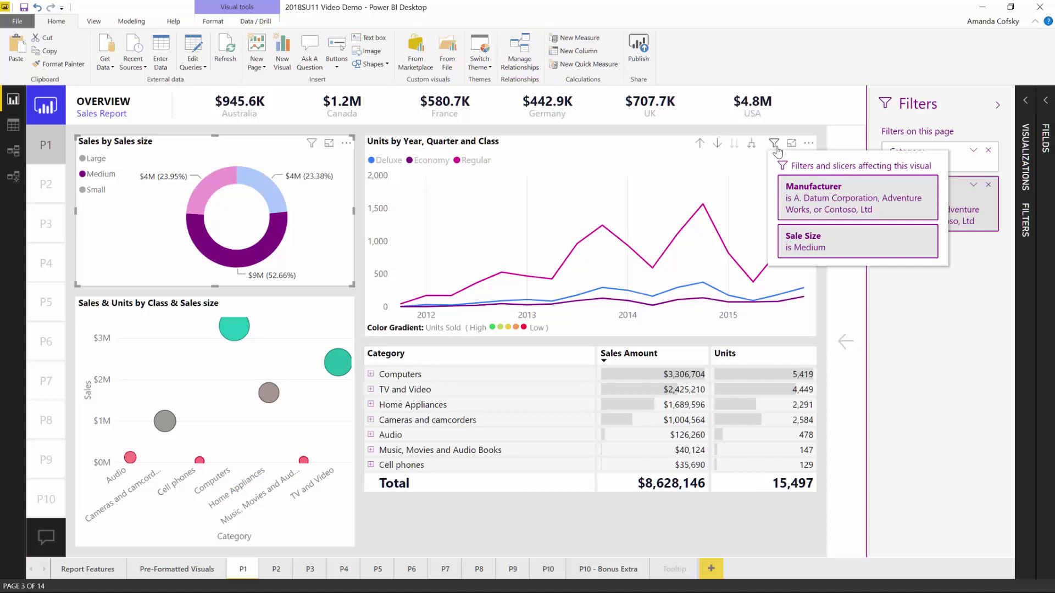
{"action": "left_click", "coordinate": [729, 180]}
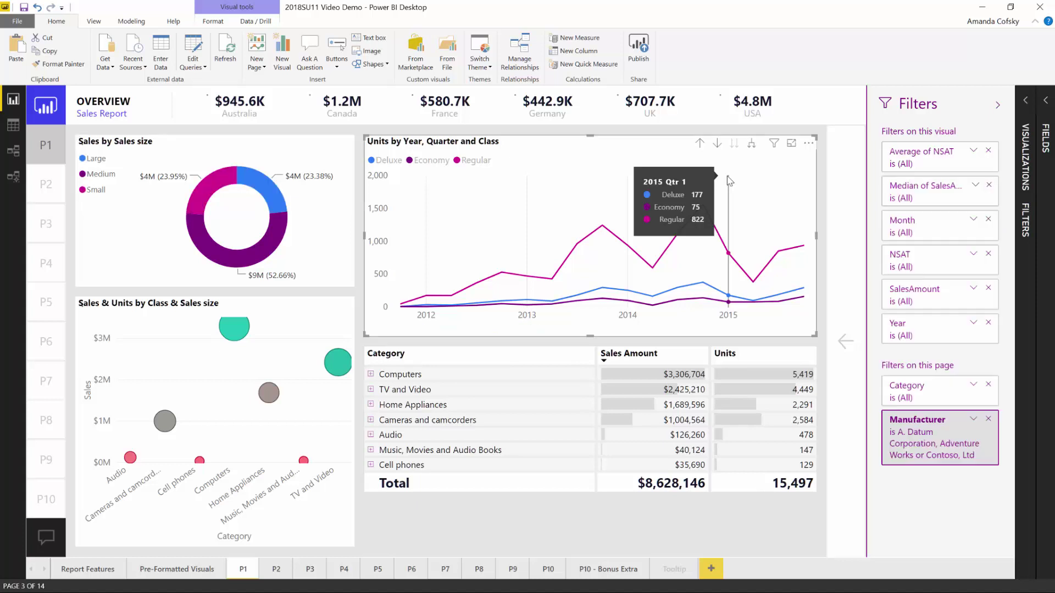
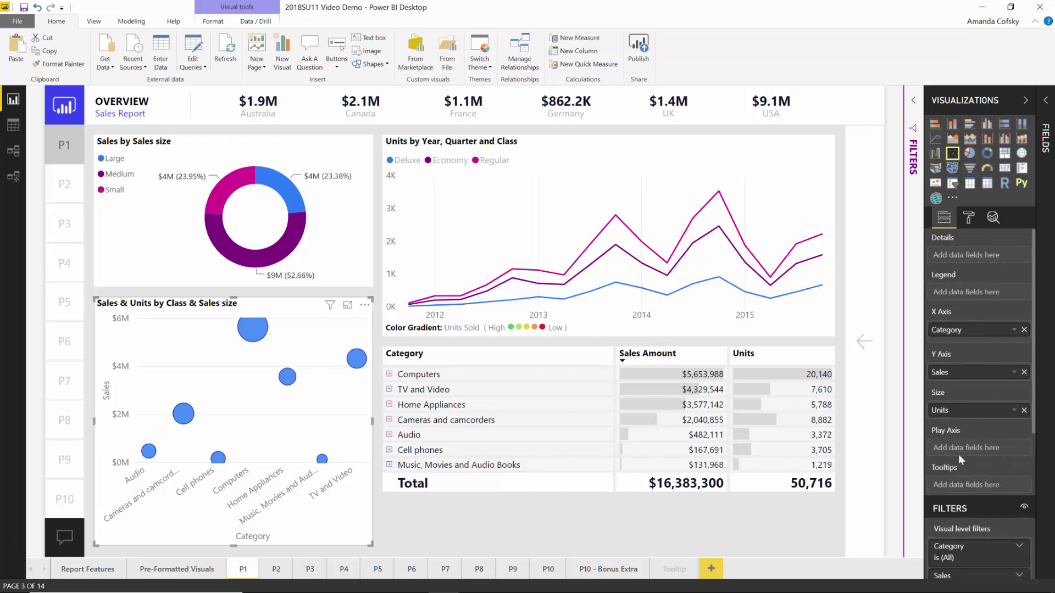
Base the default data color scale of the Sales & Units by Class & Sales size chart on the sum of Units
{"action": "scroll", "coordinate": [958, 453], "scroll_direction": "down", "scroll_amount": 1}
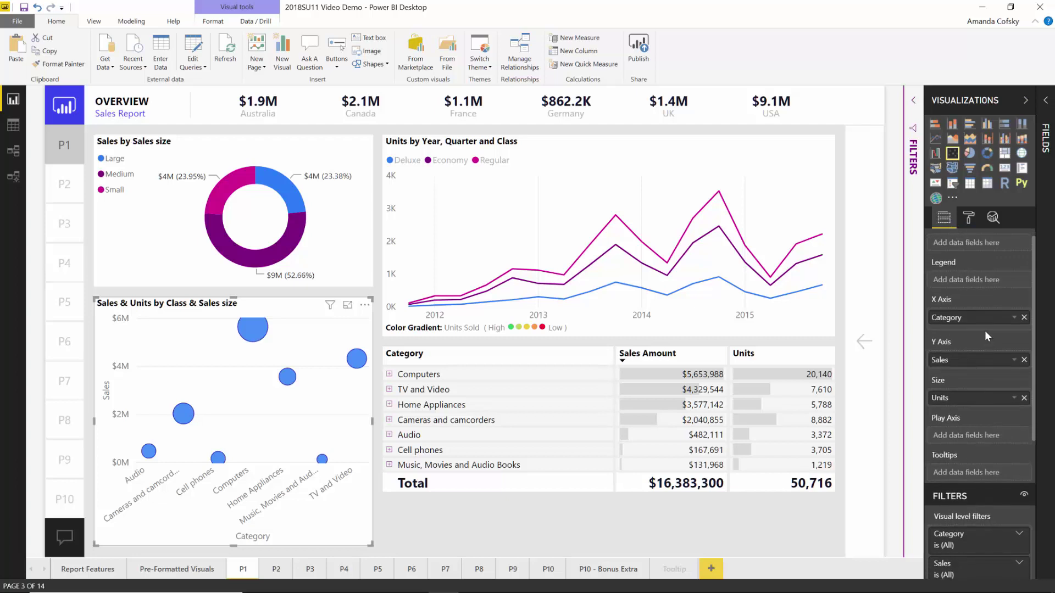
{"action": "scroll", "coordinate": [986, 333], "scroll_direction": "up", "scroll_amount": 1}
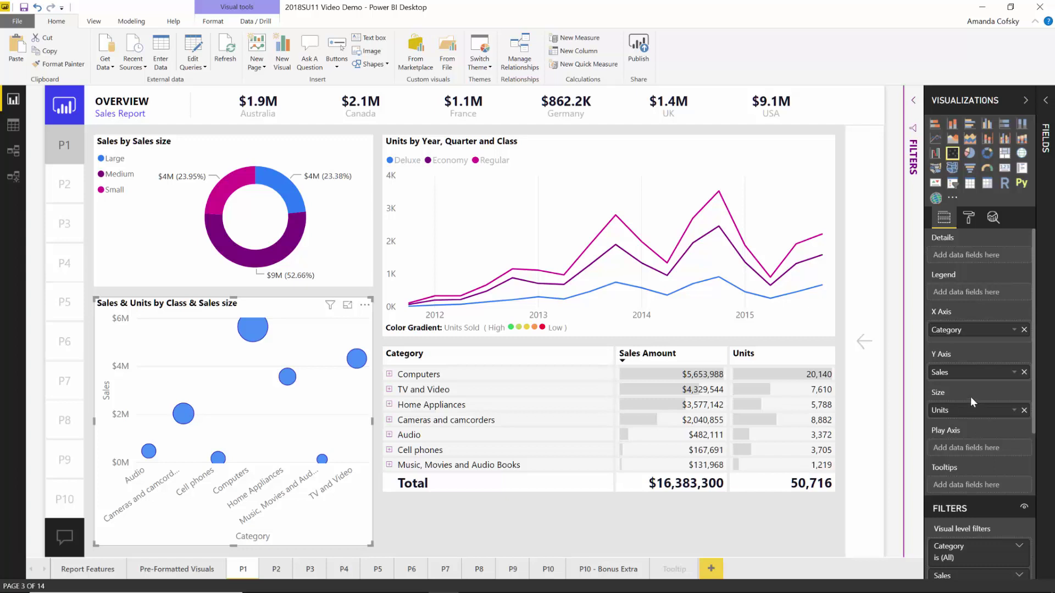
{"action": "left_click", "coordinate": [974, 224]}
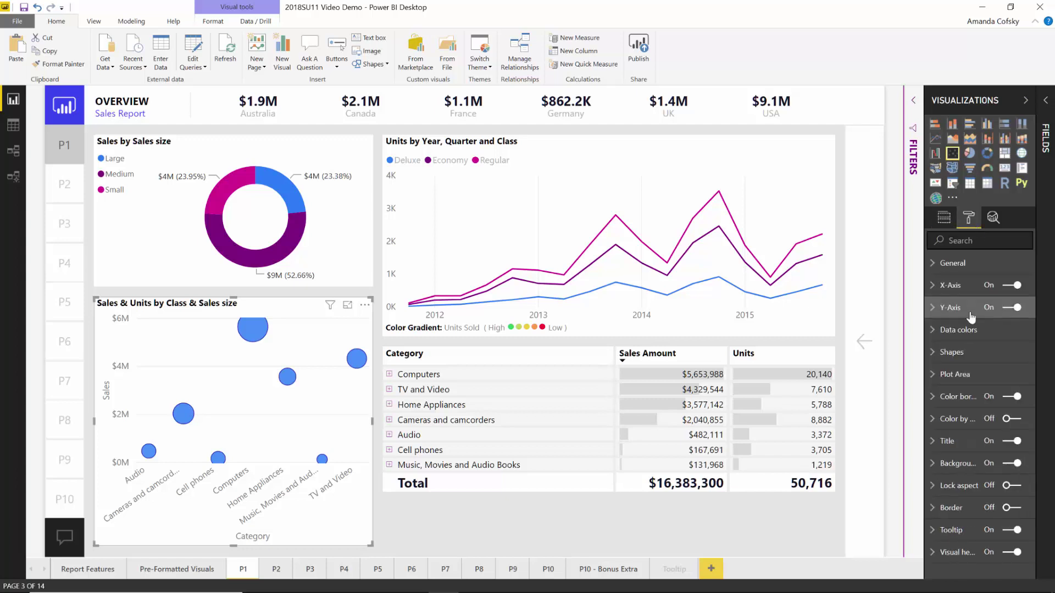
{"action": "left_click", "coordinate": [969, 328]}
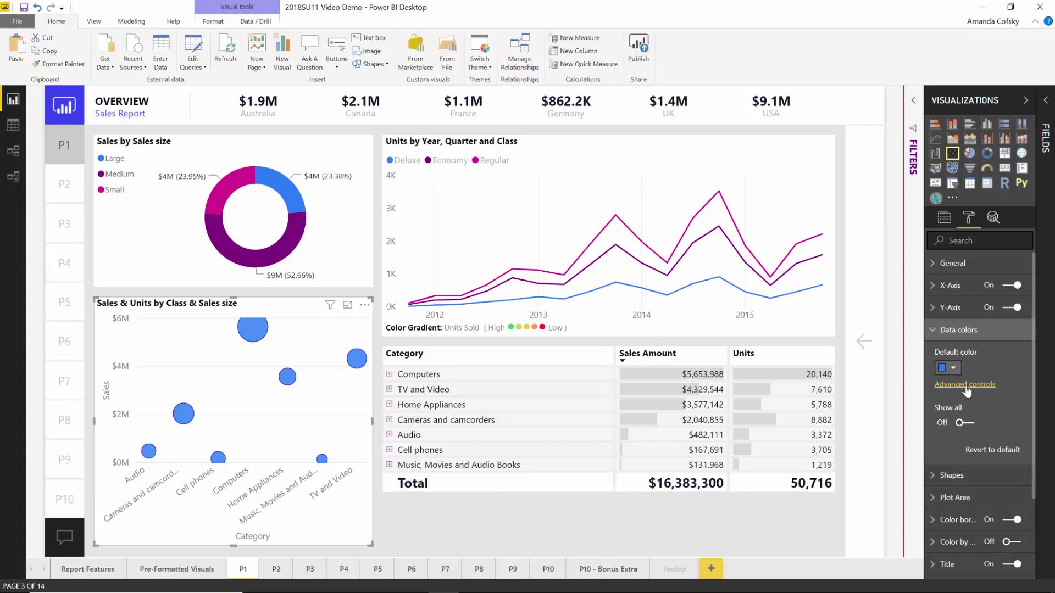
{"action": "left_click", "coordinate": [965, 384]}
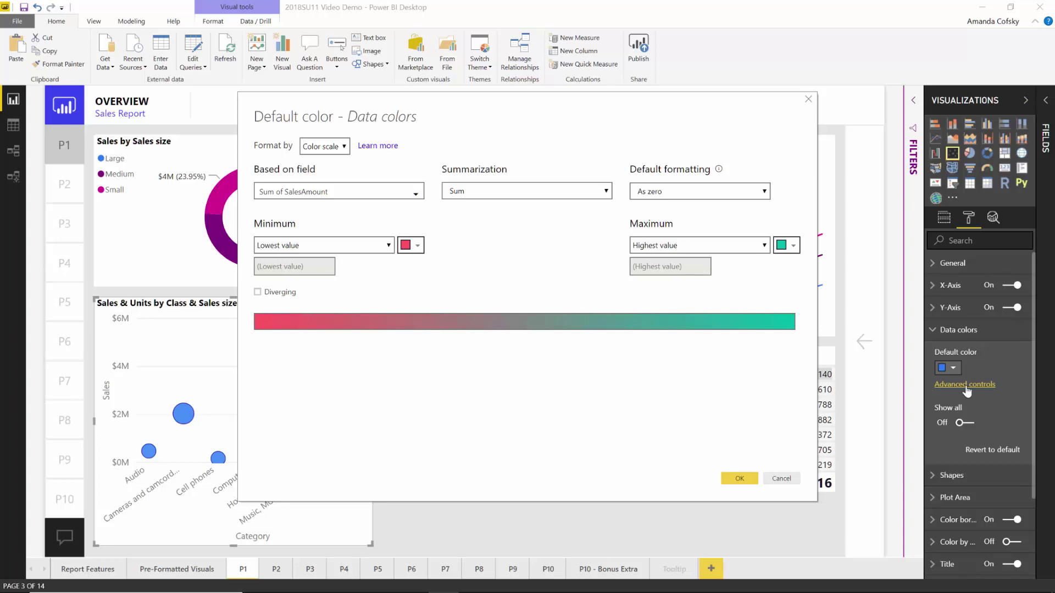
{"action": "left_click", "coordinate": [416, 194]}
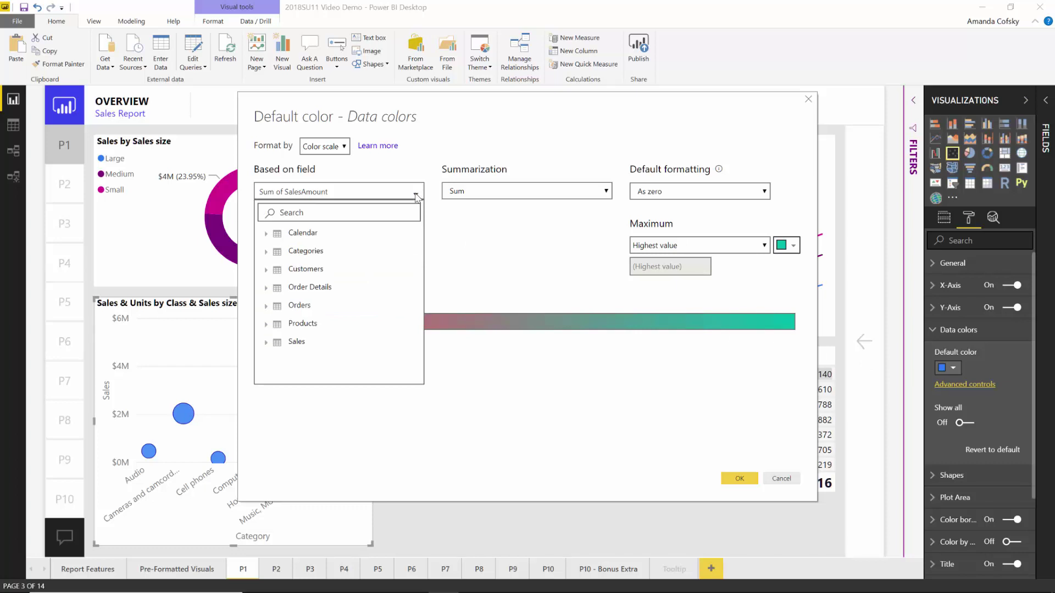
{"action": "left_click", "coordinate": [267, 343]}
{"action": "scroll", "coordinate": [302, 358], "scroll_direction": "down", "scroll_amount": 1}
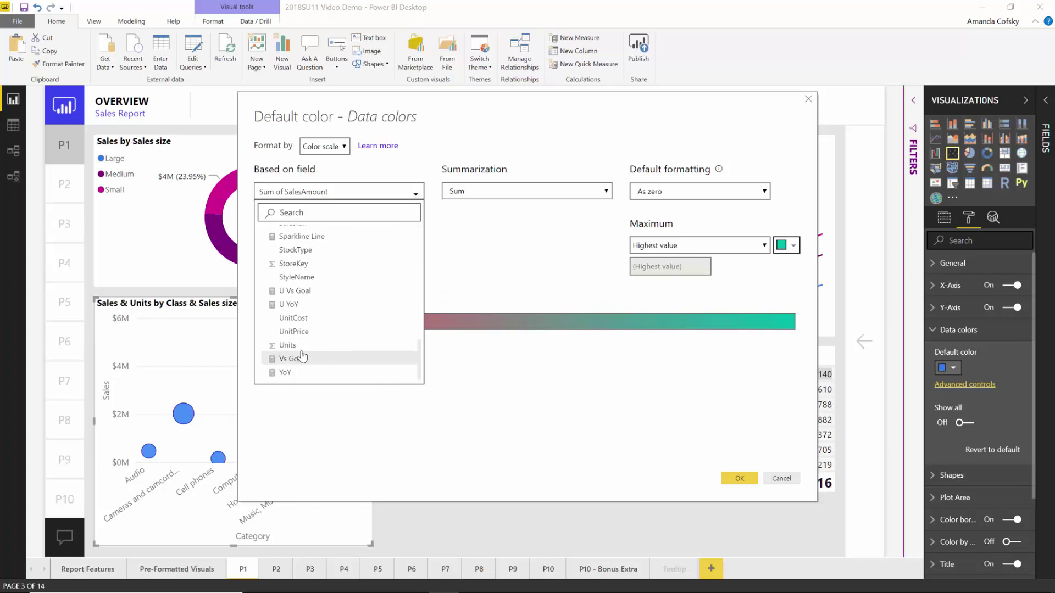
{"action": "left_click", "coordinate": [300, 356]}
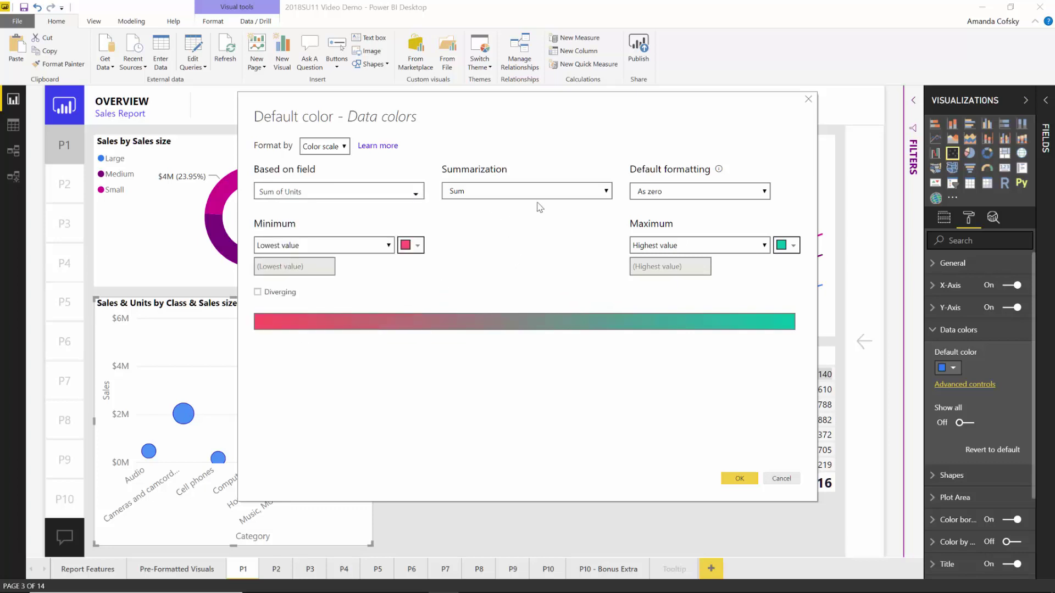
Preview the Rules and Field value formatting methods for the data color, and return to Color scale
{"action": "left_click", "coordinate": [334, 148]}
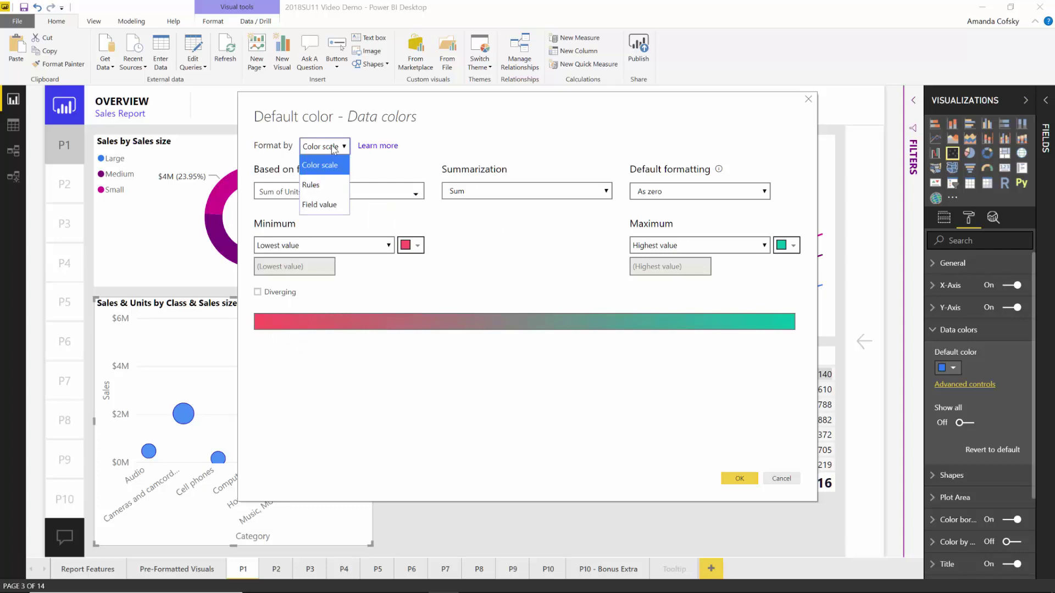
{"action": "left_click", "coordinate": [311, 185]}
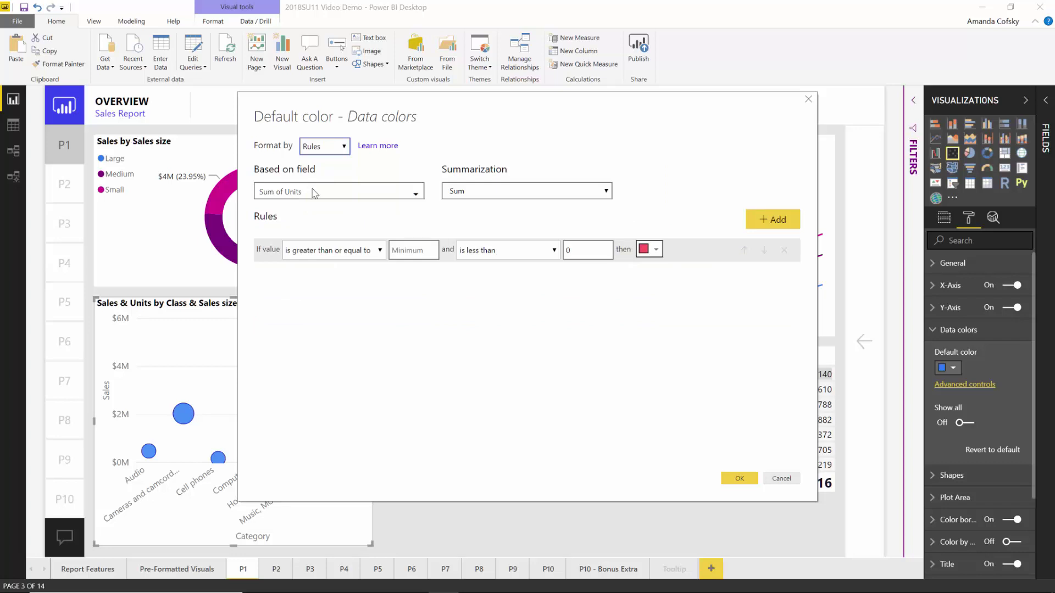
{"action": "left_click", "coordinate": [319, 147]}
{"action": "left_click", "coordinate": [313, 205]}
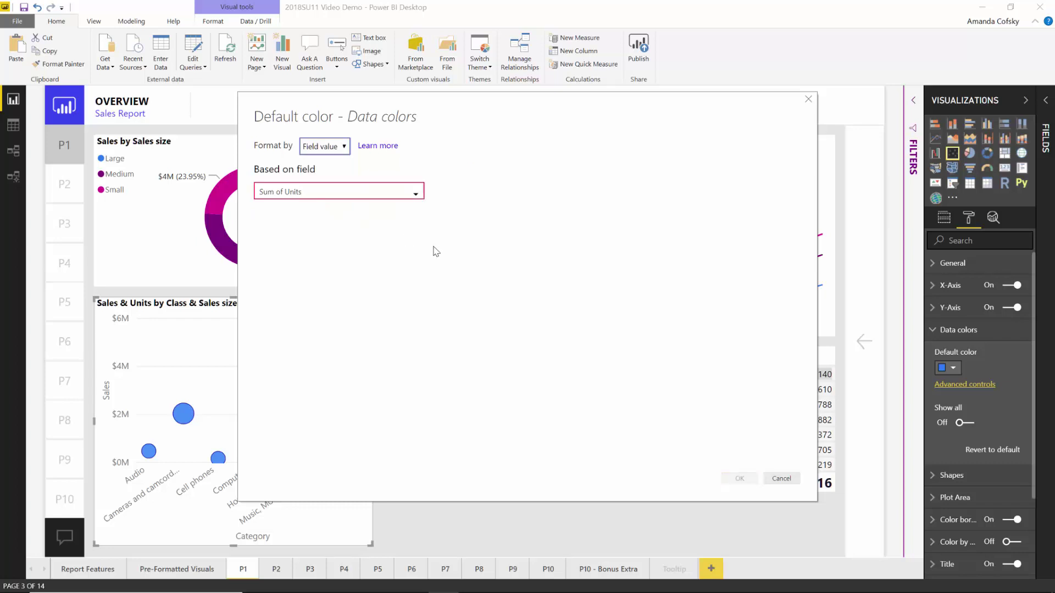
{"action": "left_click", "coordinate": [325, 154]}
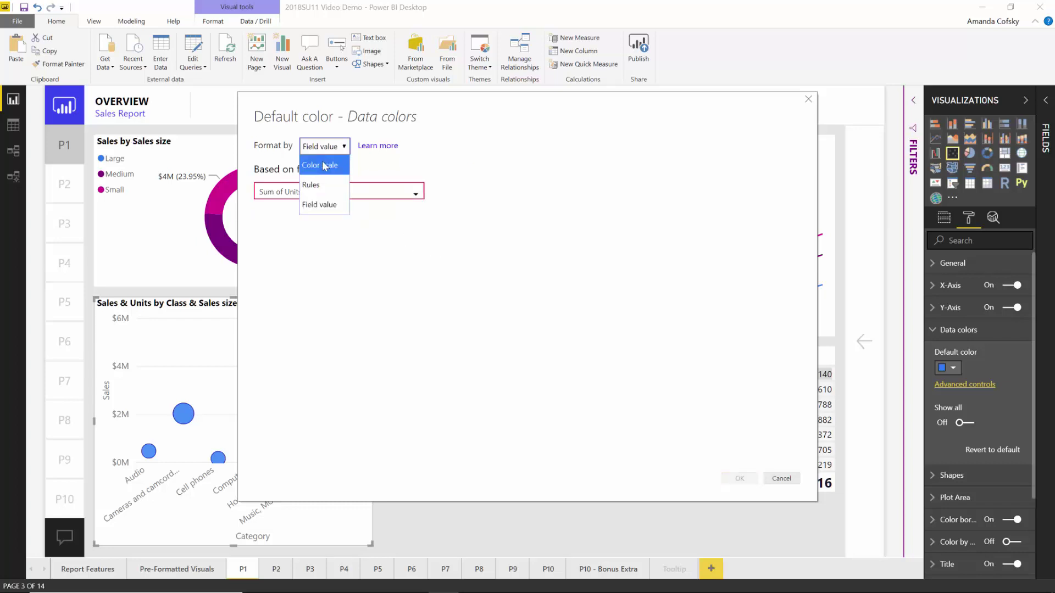
{"action": "left_click", "coordinate": [322, 165]}
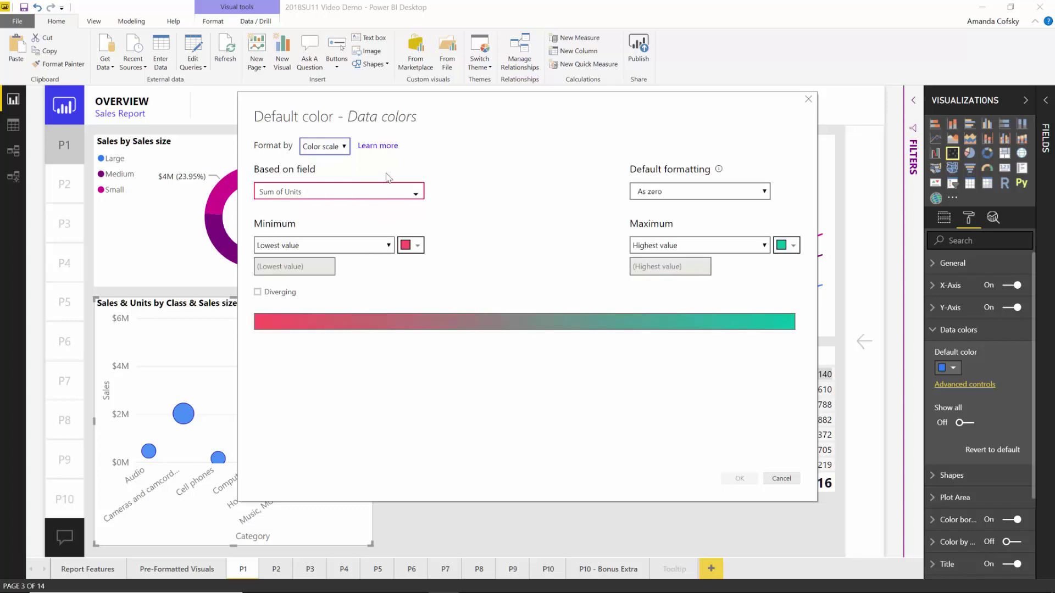
Base the chart's default data color scale on the NSAT field from the Sales table
{"action": "left_click", "coordinate": [392, 192]}
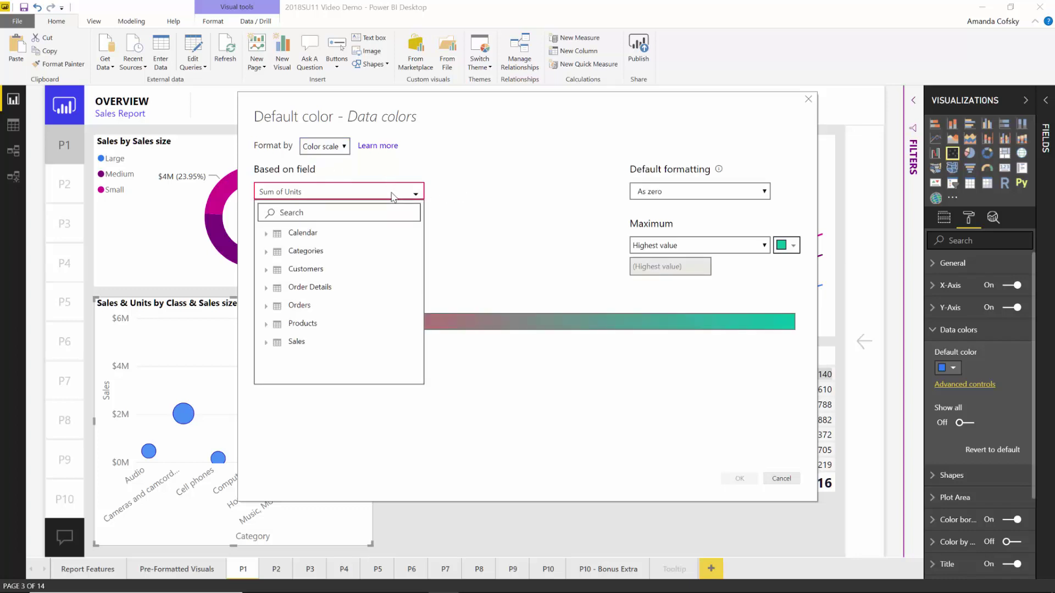
{"action": "left_click", "coordinate": [266, 344]}
{"action": "scroll", "coordinate": [299, 352], "scroll_direction": "down", "scroll_amount": 10}
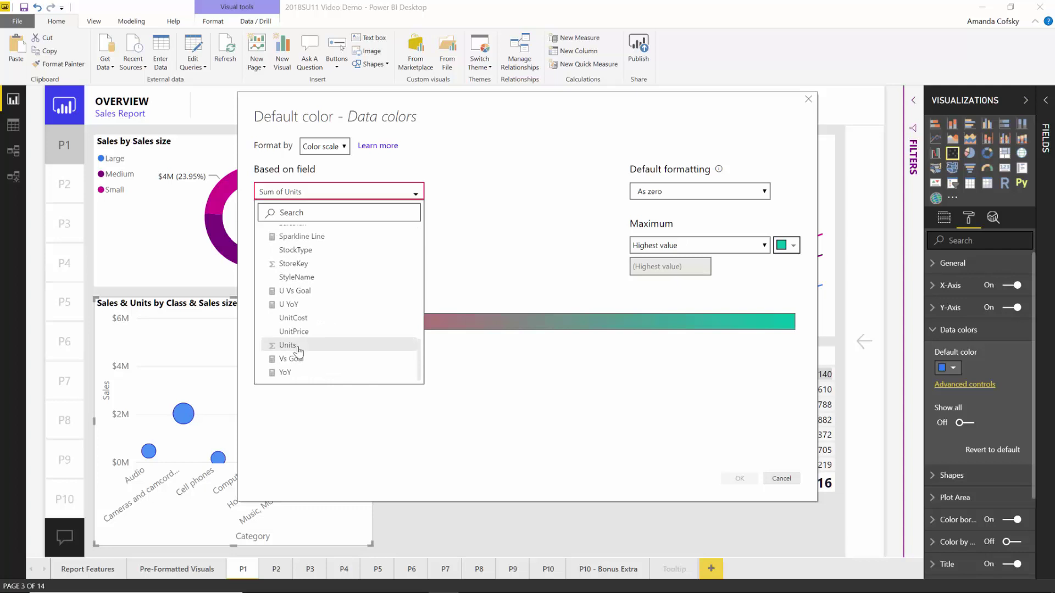
{"action": "scroll", "coordinate": [335, 271], "scroll_direction": "up", "scroll_amount": 1}
{"action": "scroll", "coordinate": [334, 272], "scroll_direction": "up", "scroll_amount": 5}
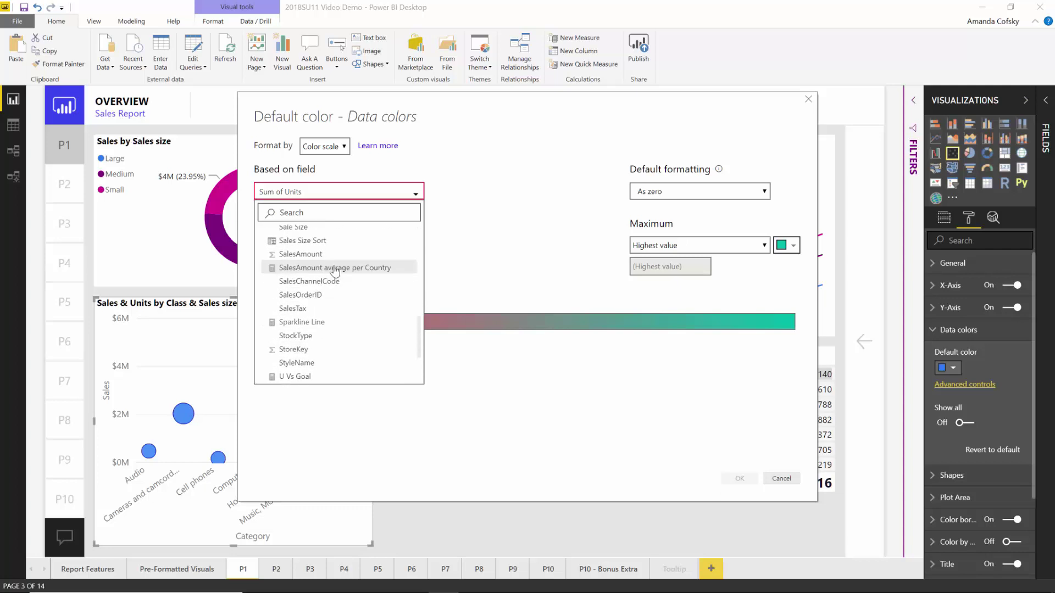
{"action": "left_click", "coordinate": [287, 256]}
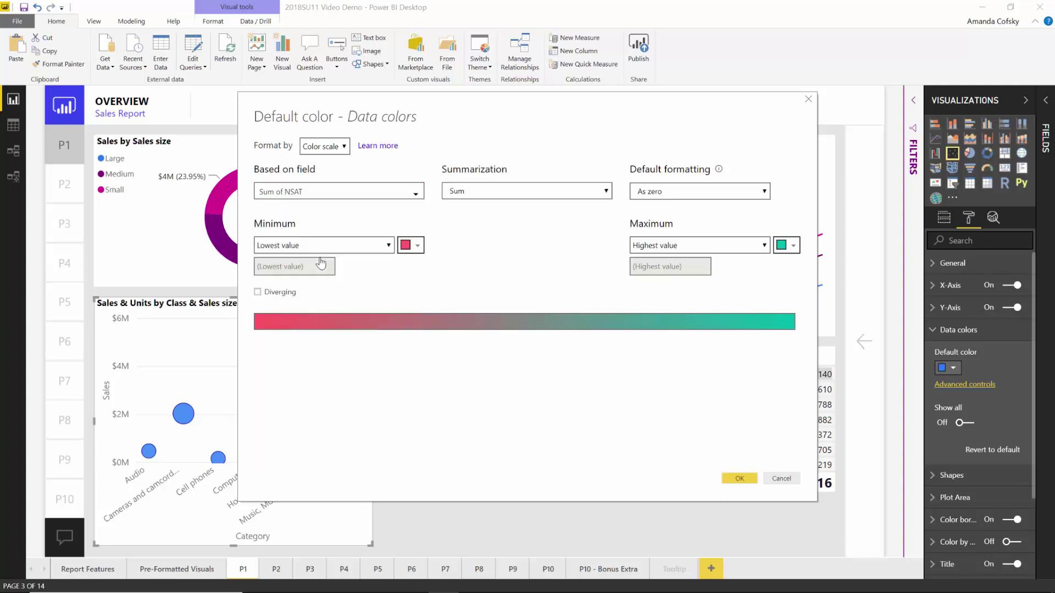
Set the color scale's summarization to Average, make the scale diverging, and apply the formatting
{"action": "left_click", "coordinate": [543, 197]}
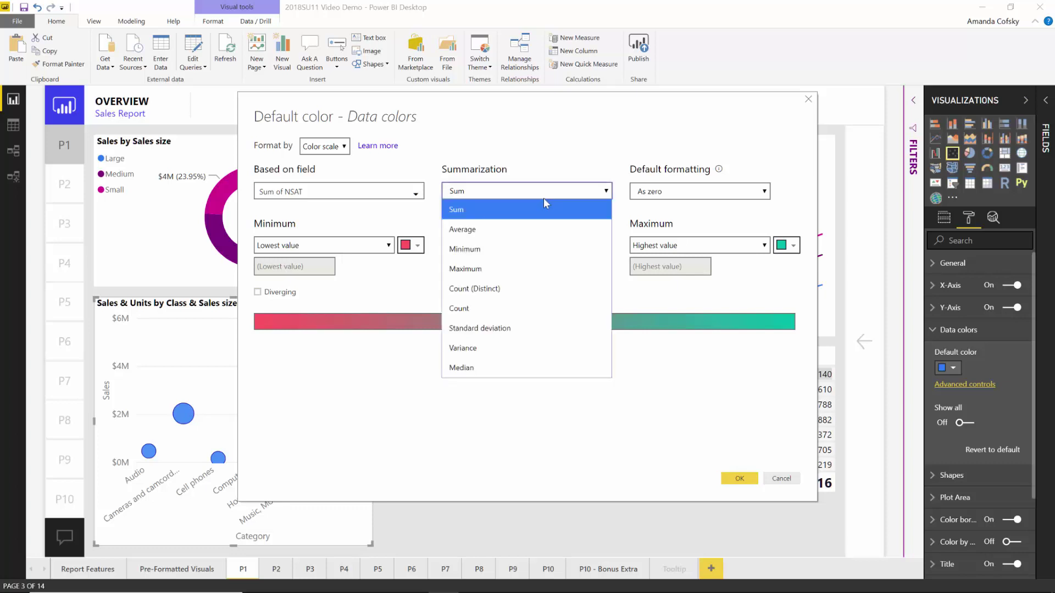
{"action": "left_click", "coordinate": [525, 234]}
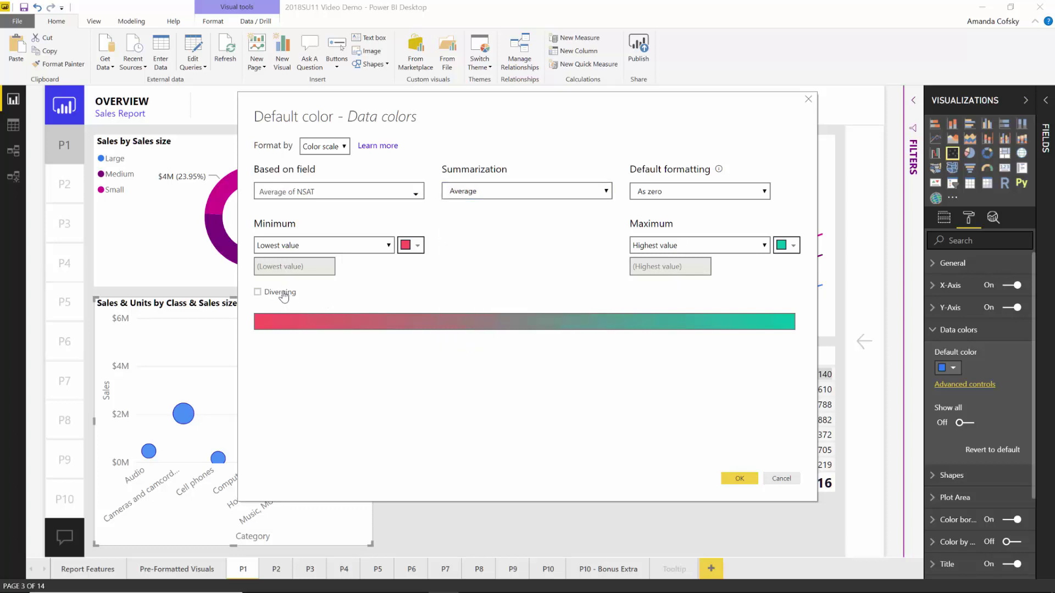
{"action": "left_click", "coordinate": [258, 292]}
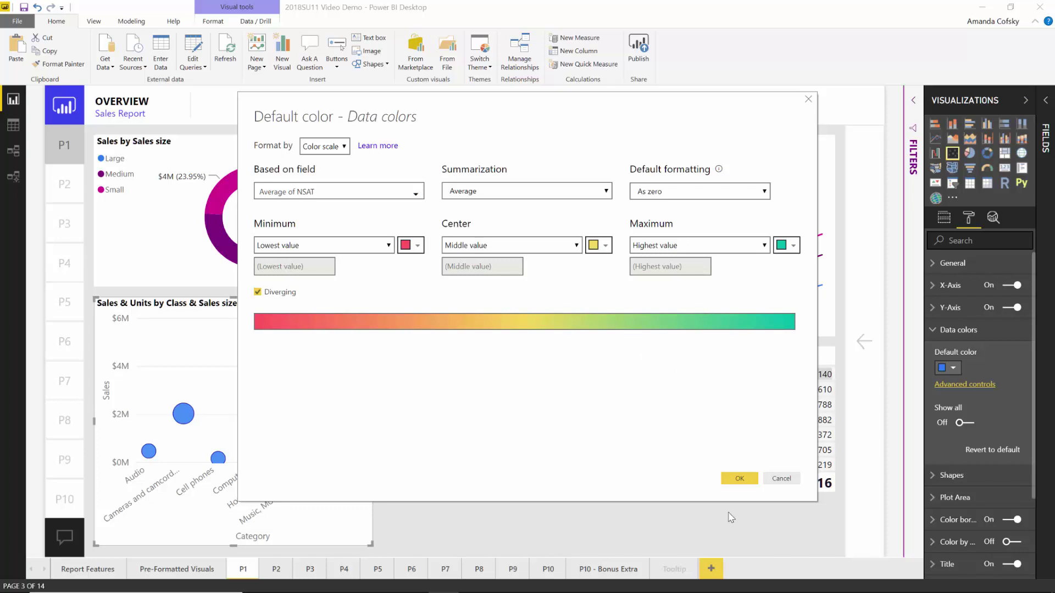
{"action": "left_click", "coordinate": [732, 479]}
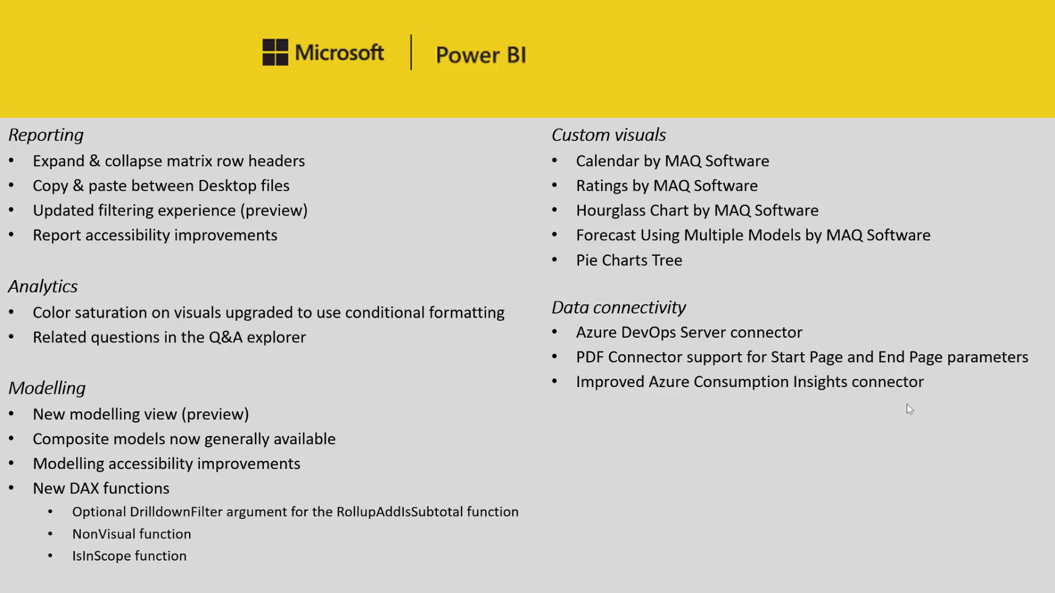
Switch from the slide show back to Power BI Desktop and ask "Contoso products" in the report page's Q&A explorer
{"action": "key", "text": "Escape"}
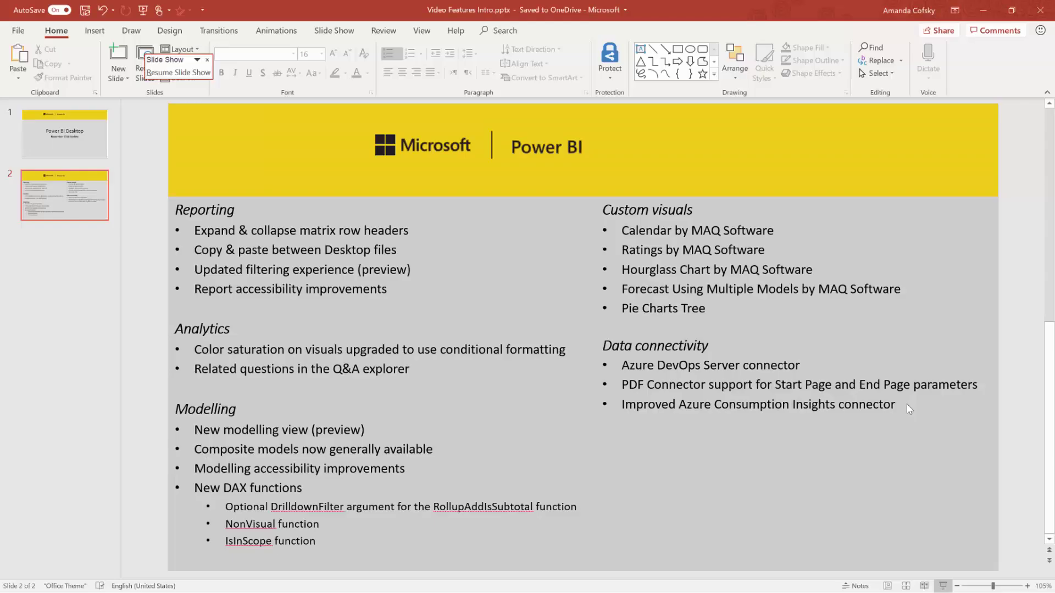
{"action": "key", "text": "alt+Tab"}
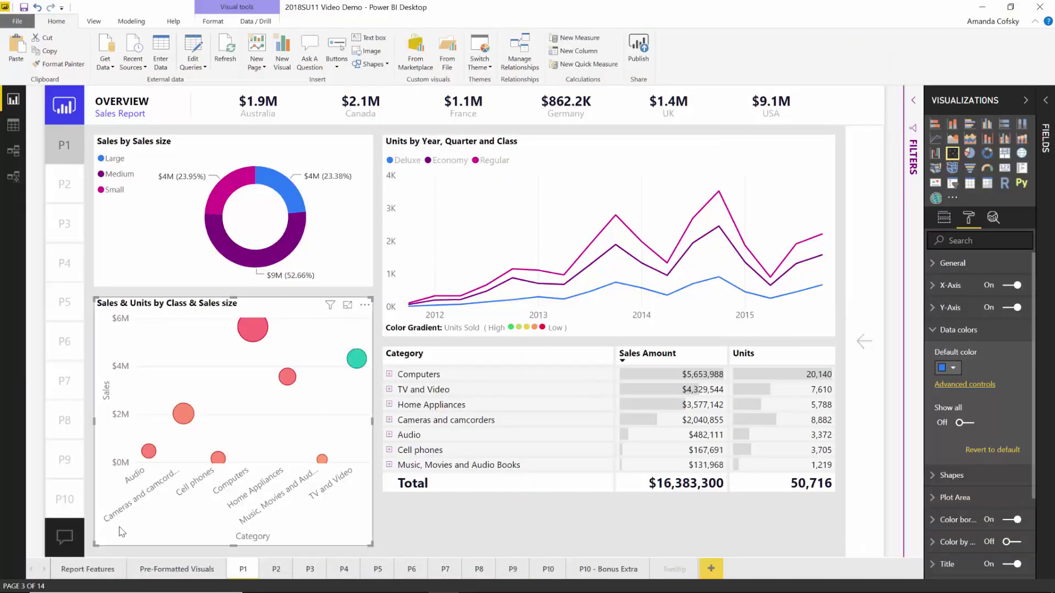
{"action": "left_click", "coordinate": [65, 540]}
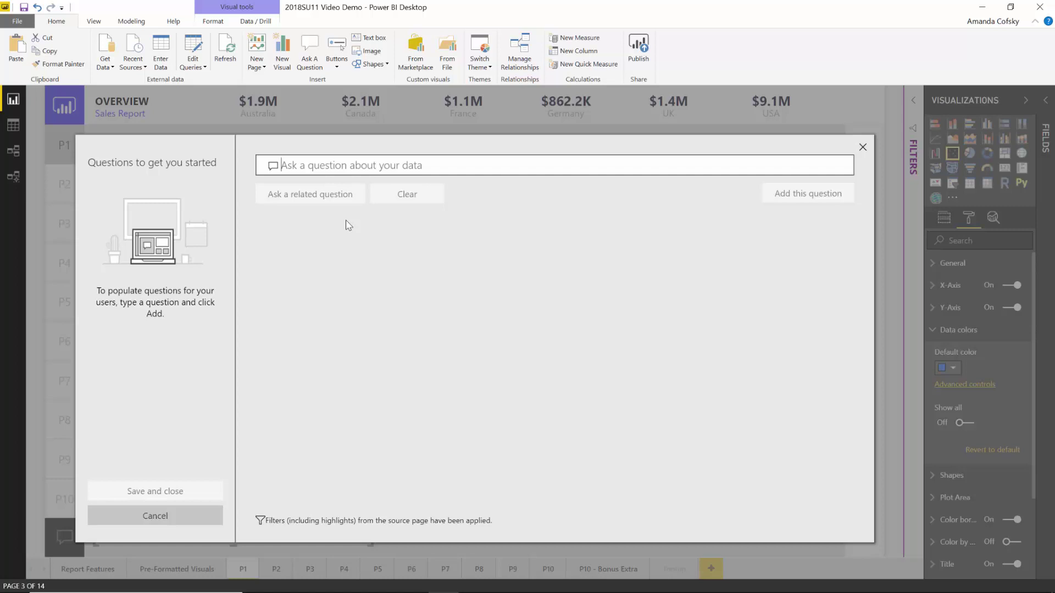
{"action": "type", "text": "Contoso products"}
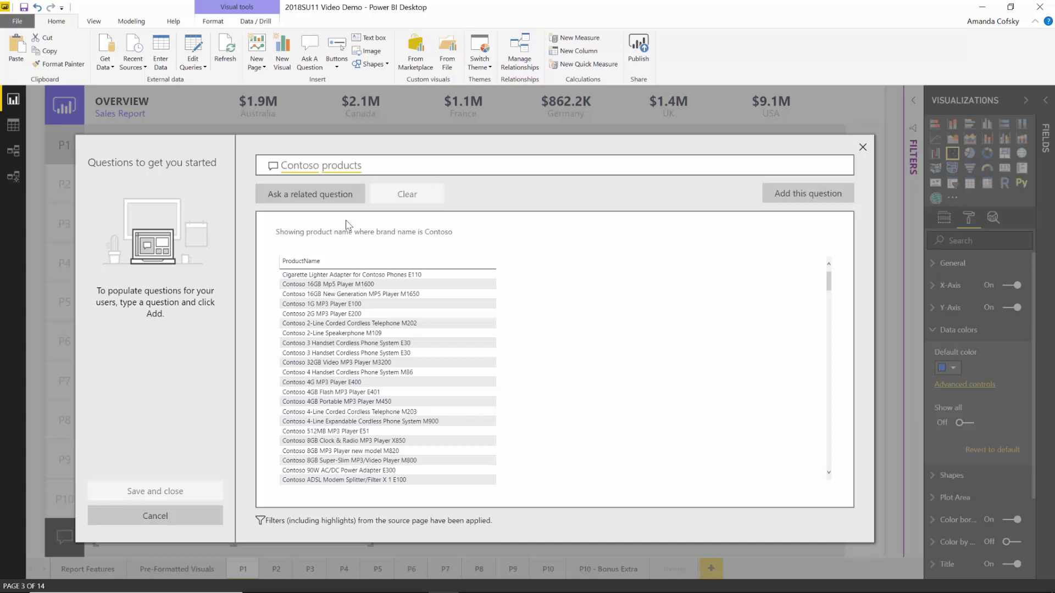
Ask the related question "those products by sales" in the Q&A explorer
{"action": "left_click", "coordinate": [282, 196]}
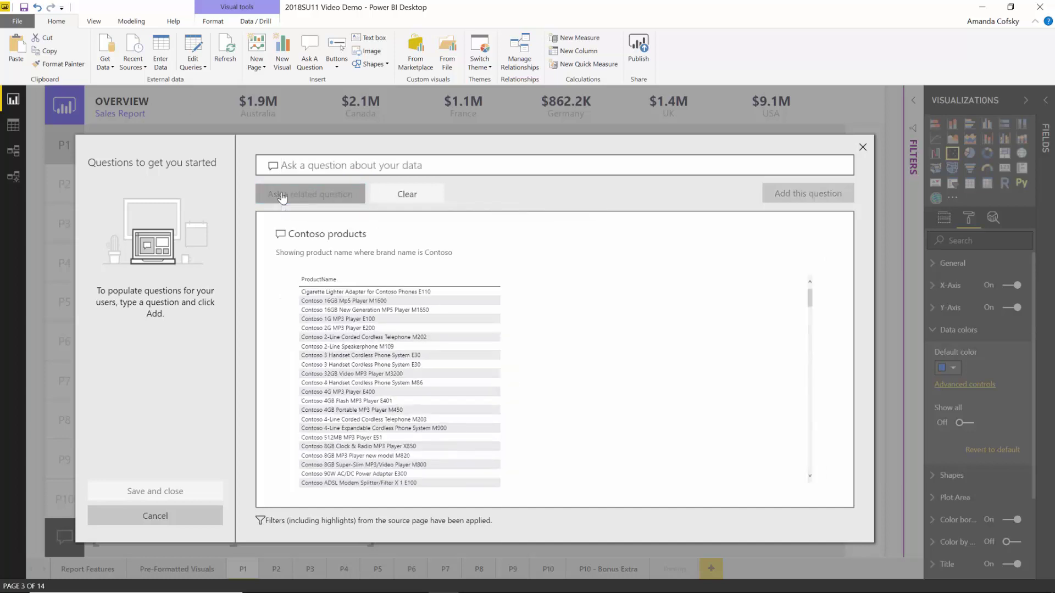
{"action": "type", "text": "those pr"}
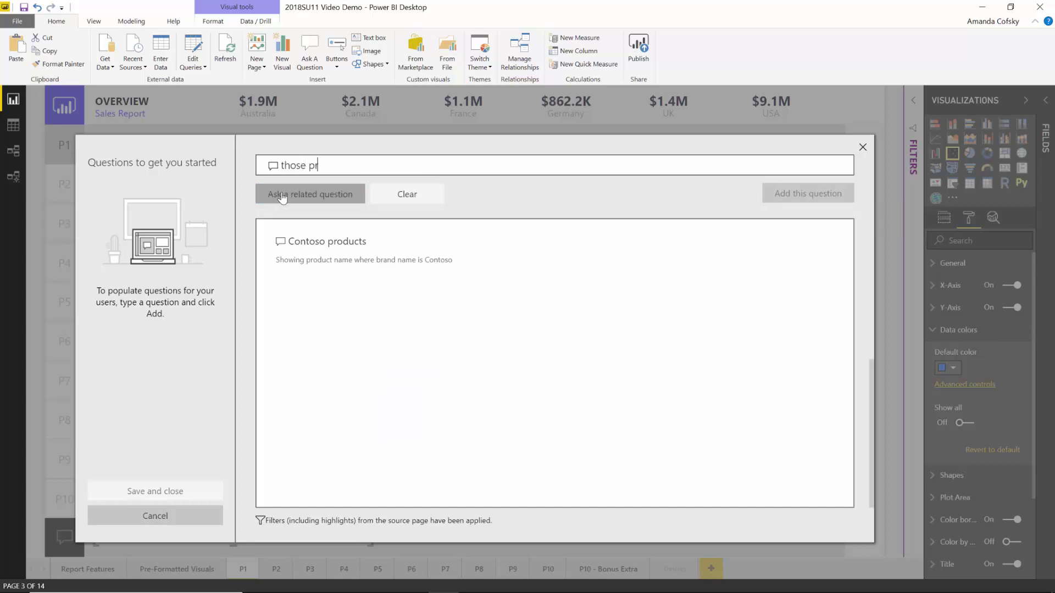
{"action": "type", "text": "oducts by sales"}
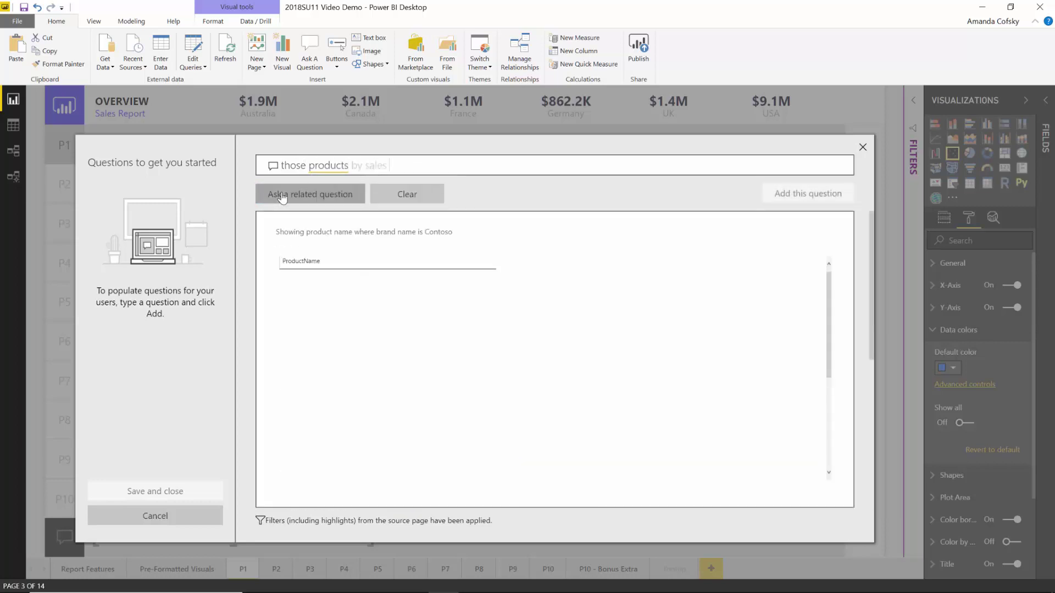
{"action": "key", "text": "Tab"}
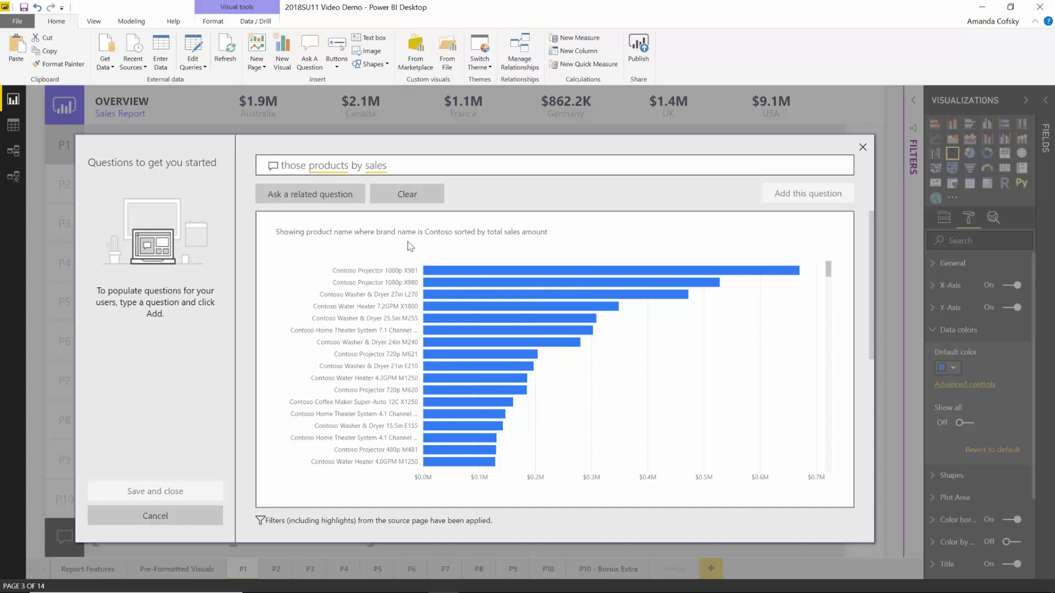
Examine the bar chart of products by sales and the earlier Contoso products answer beneath it
{"action": "left_click", "coordinate": [433, 232]}
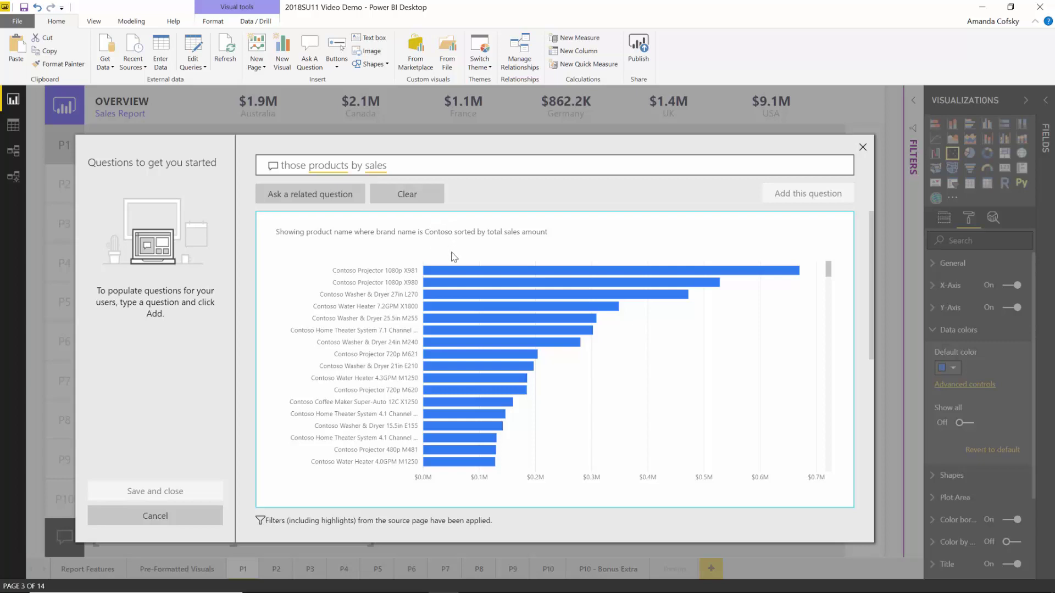
{"action": "mouse_move", "coordinate": [495, 346]}
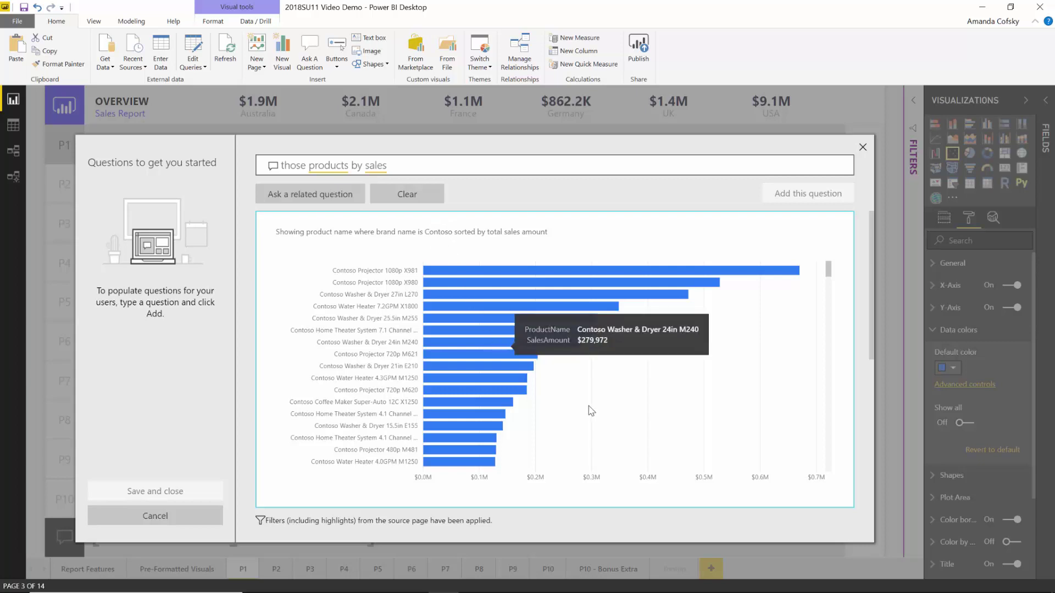
{"action": "scroll", "coordinate": [591, 411], "scroll_direction": "down", "scroll_amount": 1}
{"action": "scroll", "coordinate": [591, 411], "scroll_direction": "up", "scroll_amount": 1}
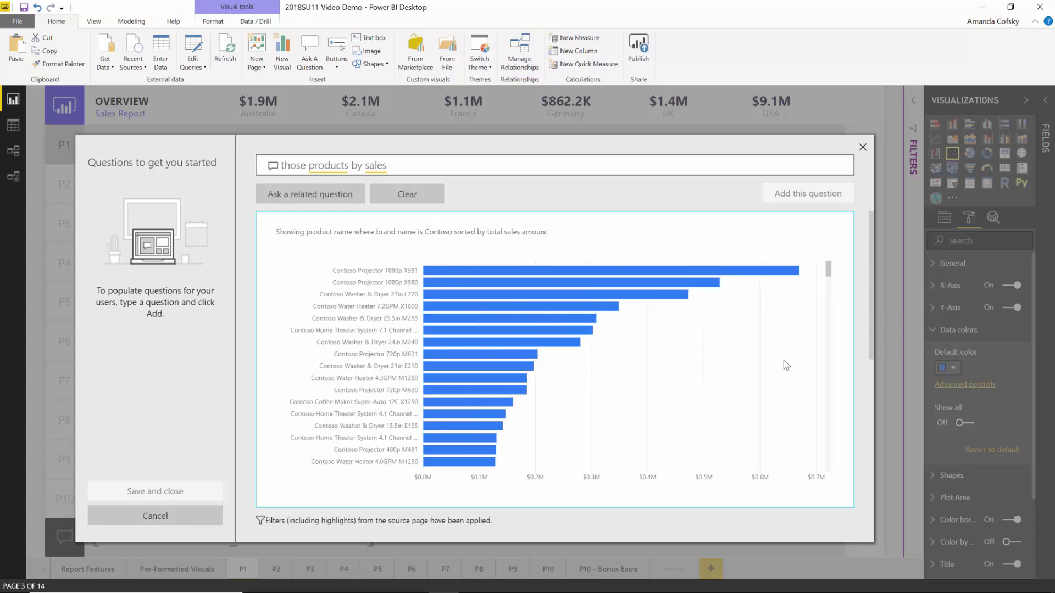
{"action": "mouse_move", "coordinate": [873, 356]}
{"action": "left_mouse_down"}
{"action": "mouse_move", "coordinate": [872, 445]}
{"action": "mouse_move", "coordinate": [874, 355]}
{"action": "left_mouse_up"}
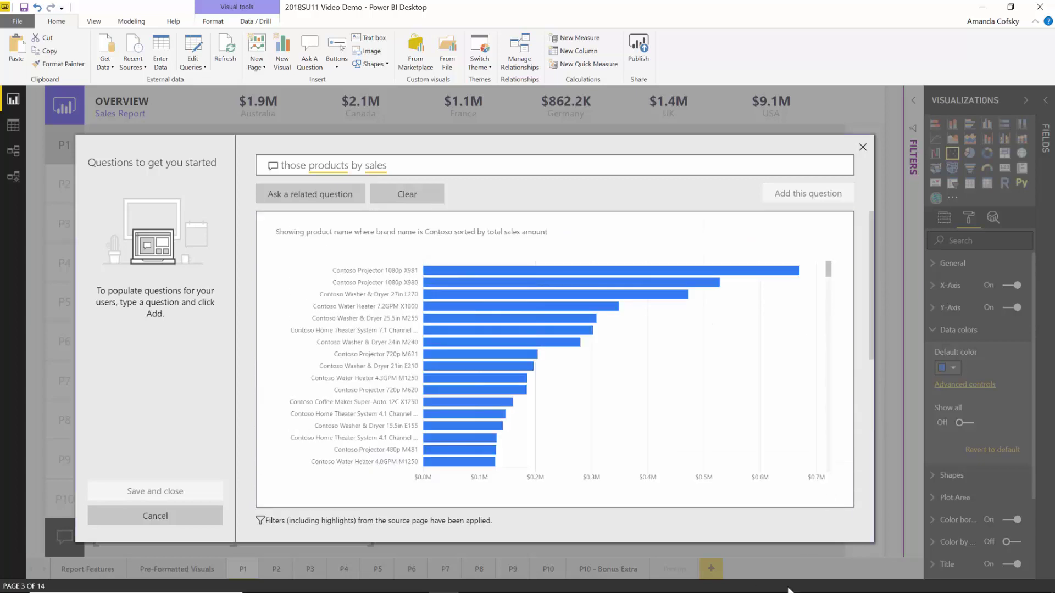
{"action": "scroll", "coordinate": [854, 498], "scroll_direction": "down", "scroll_amount": 5}
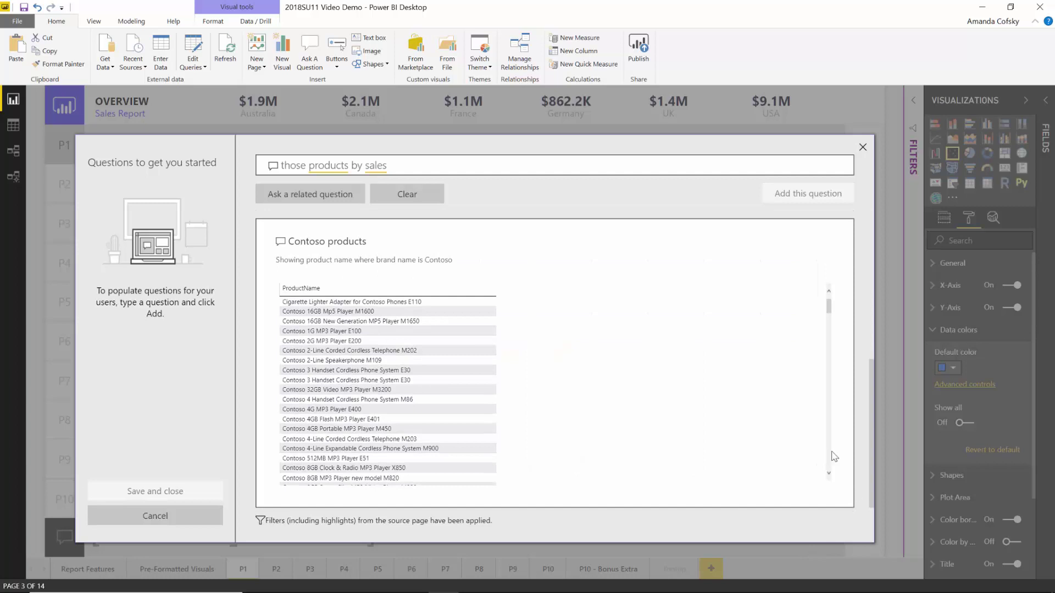
{"action": "left_click_drag", "start_coordinate": [871, 445], "coordinate": [838, 264]}
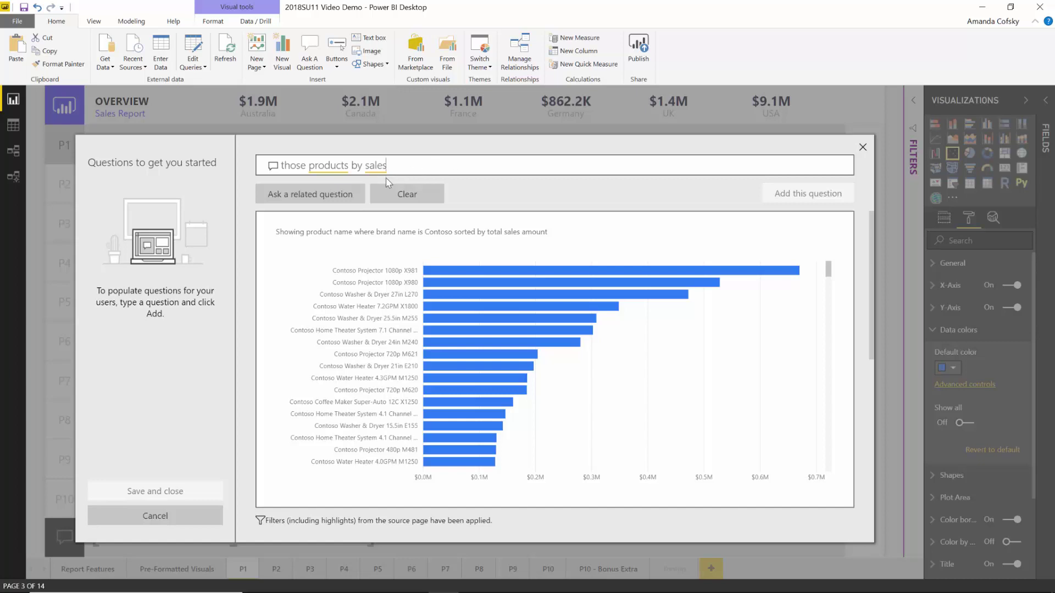
Ask the related question "For A. Datum instead", using the A. Datum brand name suggestion
{"action": "left_click", "coordinate": [332, 195]}
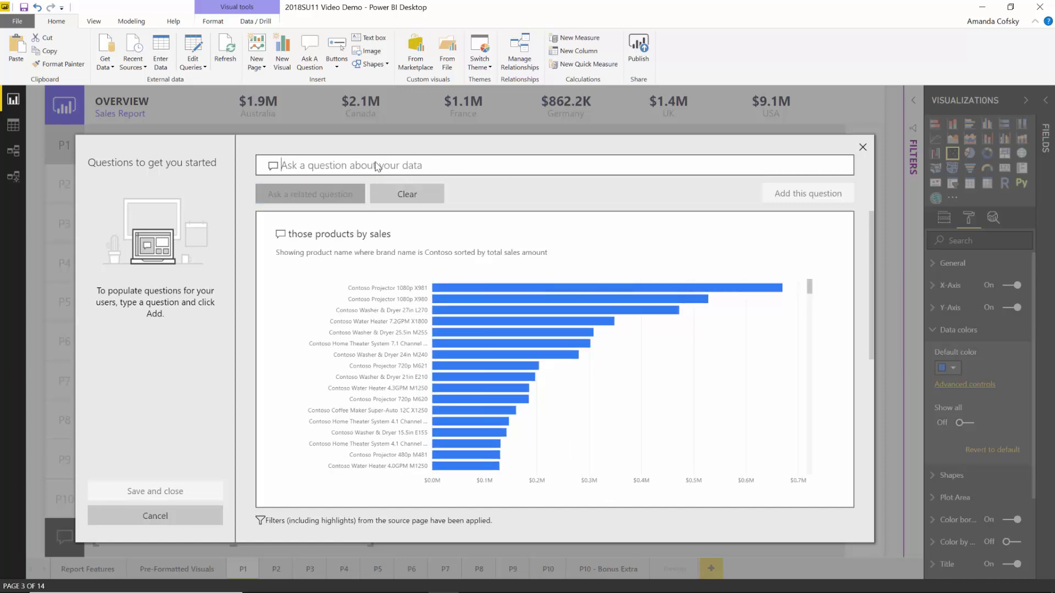
{"action": "type", "text": "For "}
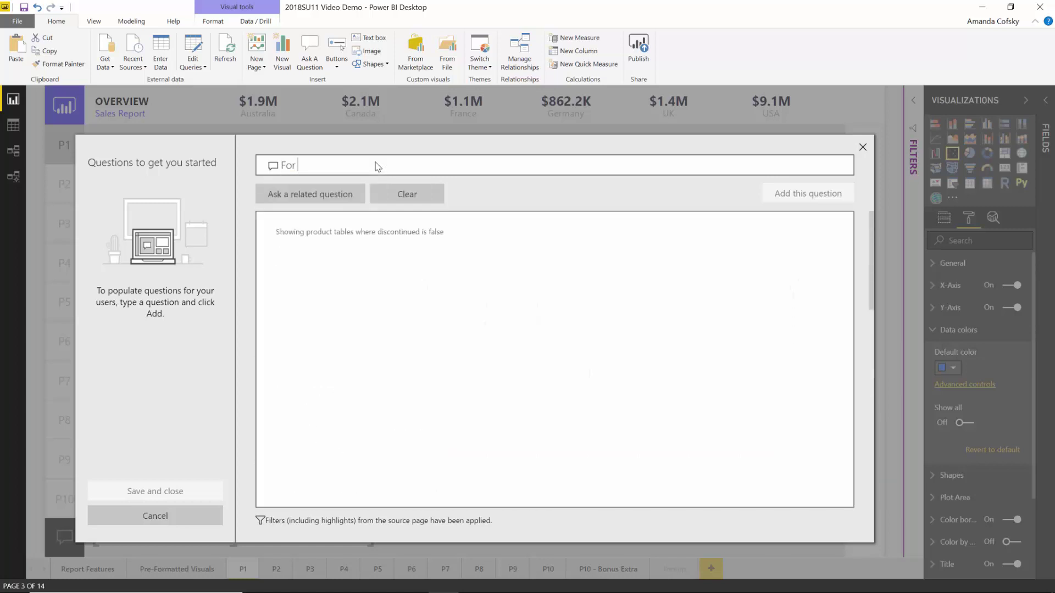
{"action": "type", "text": "A Da"}
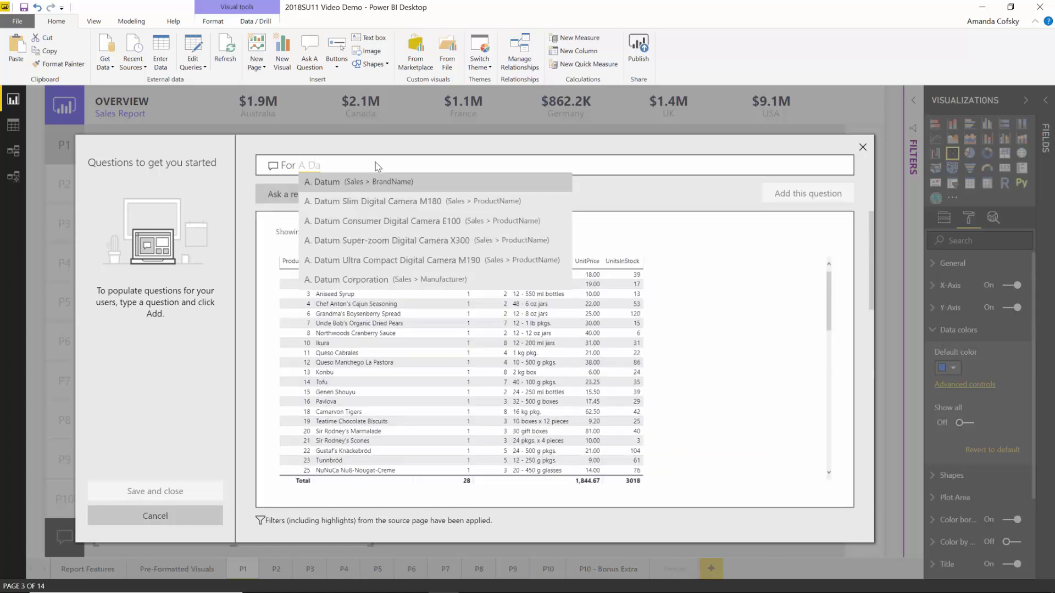
{"action": "left_click", "coordinate": [363, 182]}
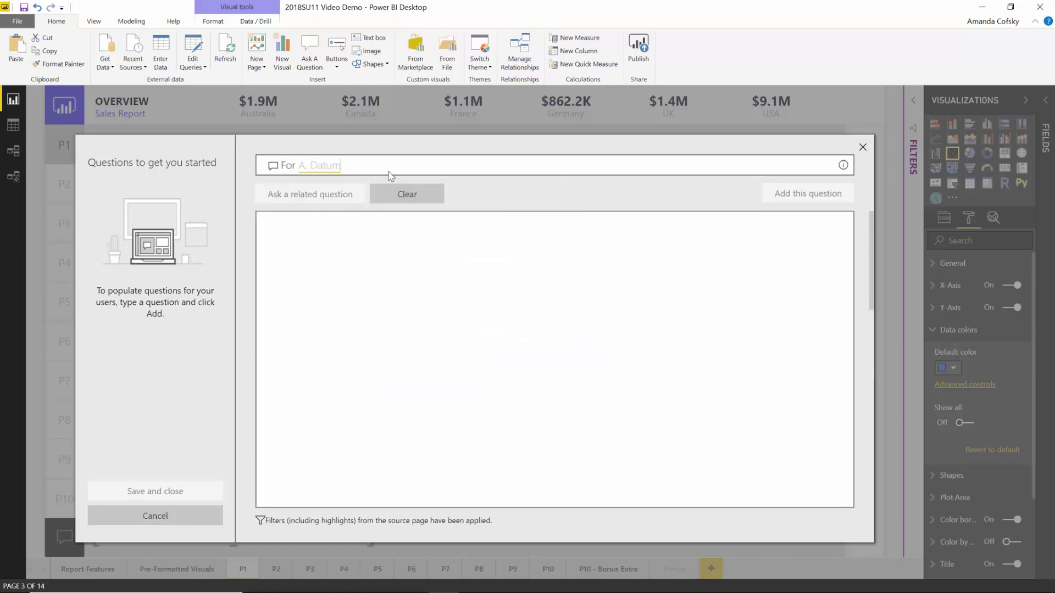
{"action": "type", "text": "instead"}
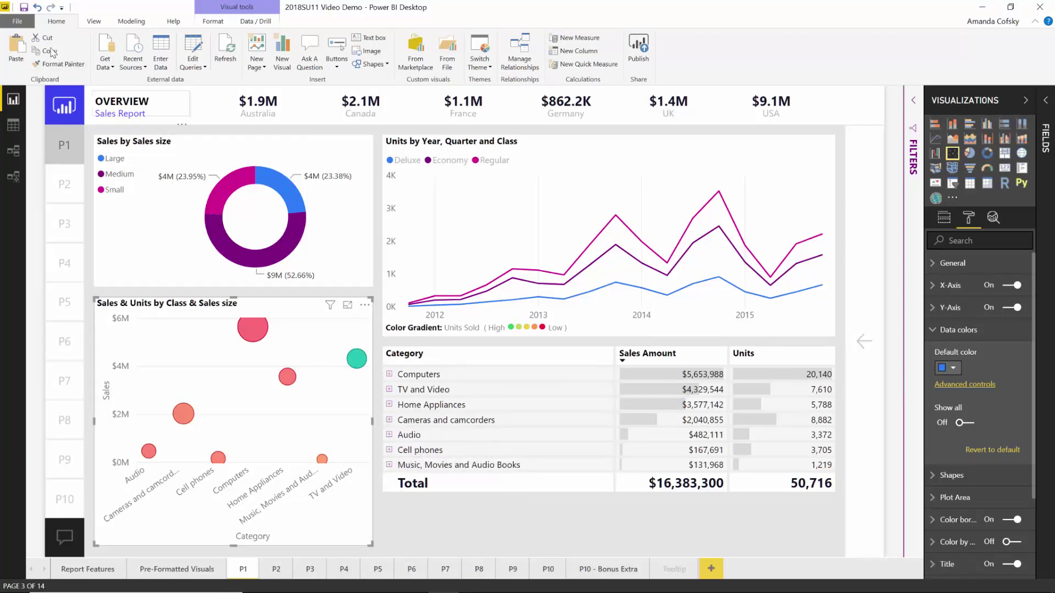
Check the Modeling View entry among the global preview features in the options and accept the settings
{"action": "left_click", "coordinate": [19, 22]}
{"action": "mouse_move", "coordinate": [57, 261]}
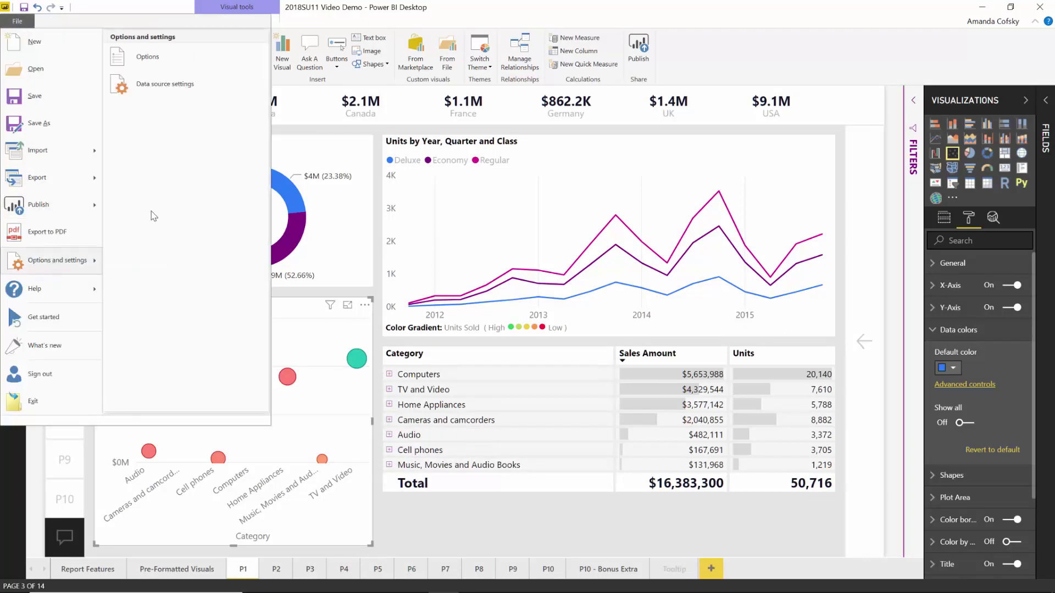
{"action": "left_click", "coordinate": [172, 70]}
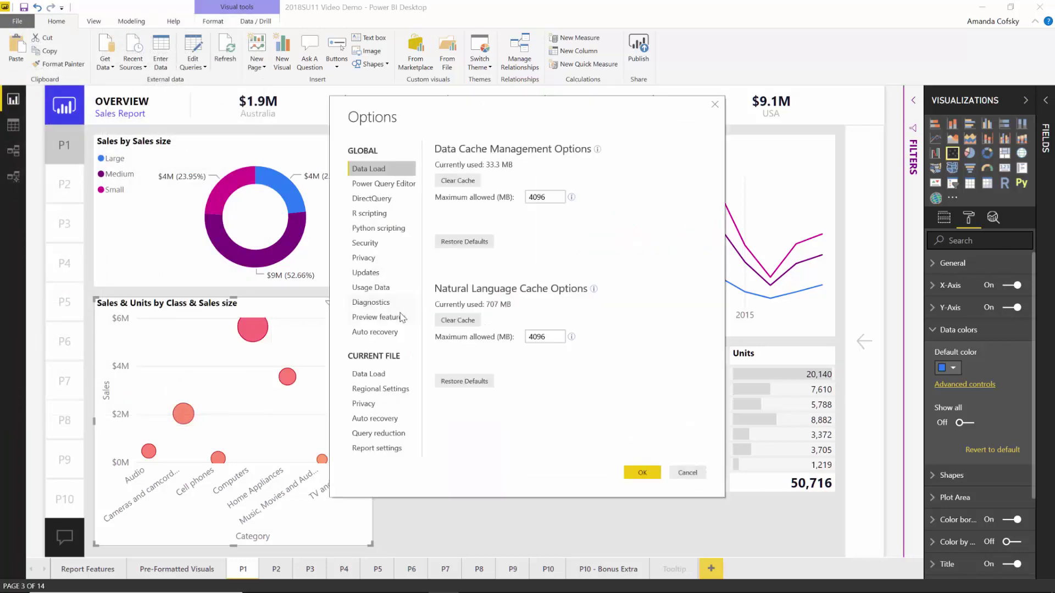
{"action": "left_click", "coordinate": [398, 317]}
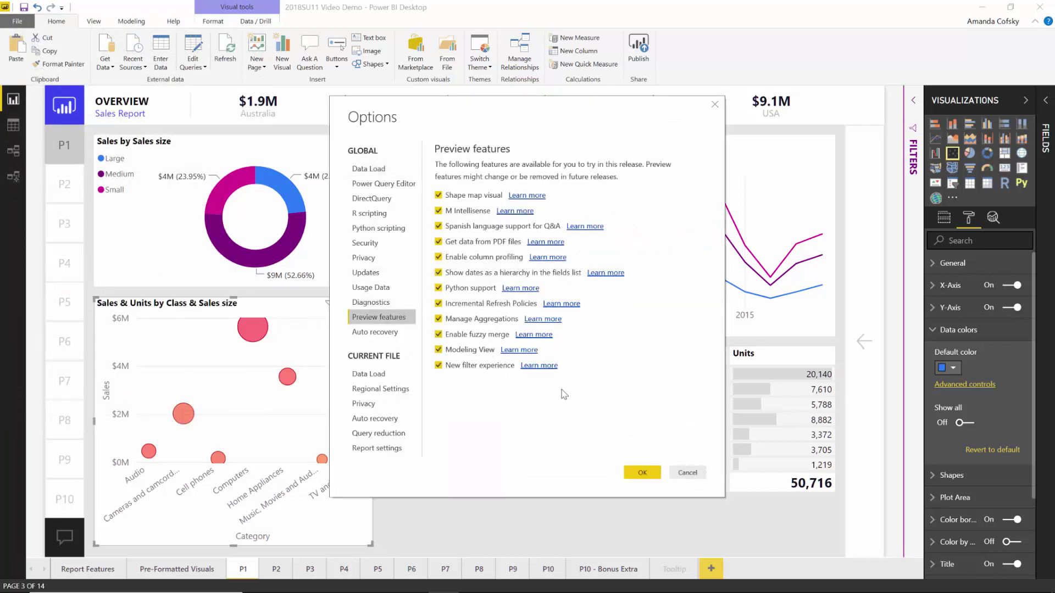
{"action": "left_click", "coordinate": [639, 474]}
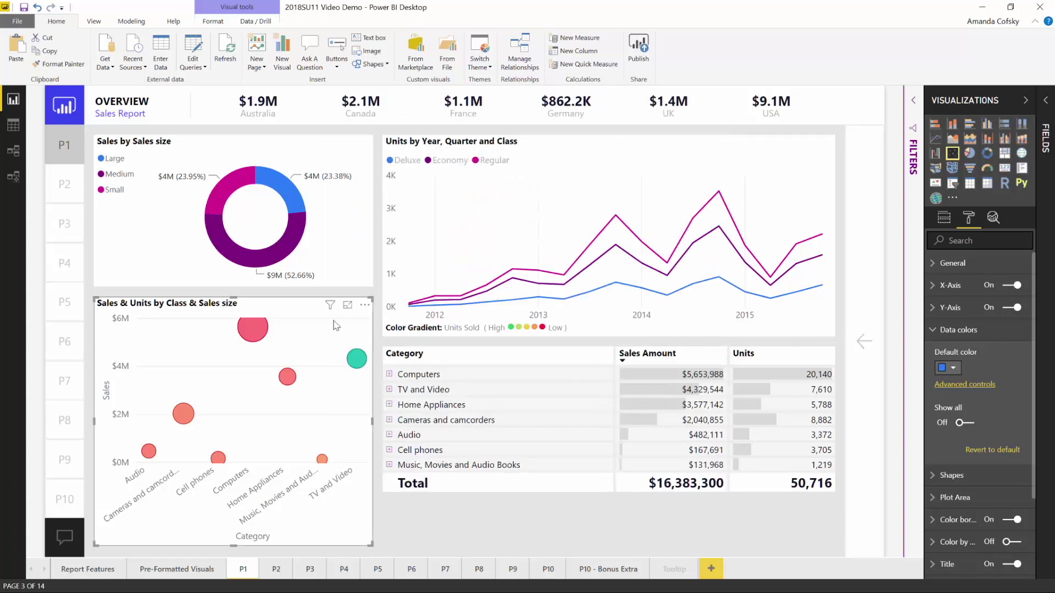
View the original relationships diagram, and the All tables and Simple view layouts in the new modeling view
{"action": "left_click", "coordinate": [15, 155]}
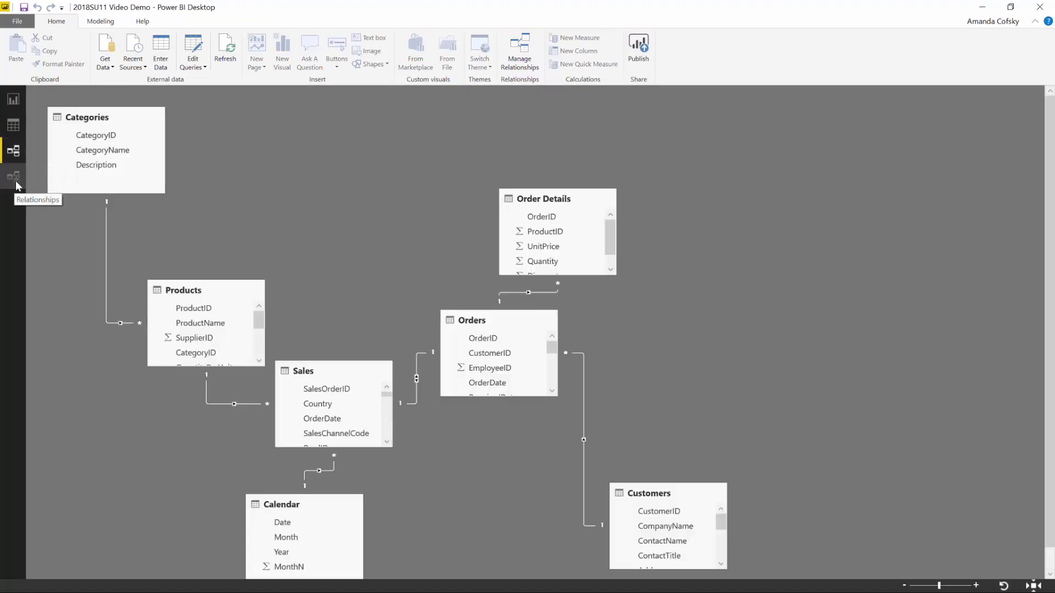
{"action": "left_click", "coordinate": [15, 181]}
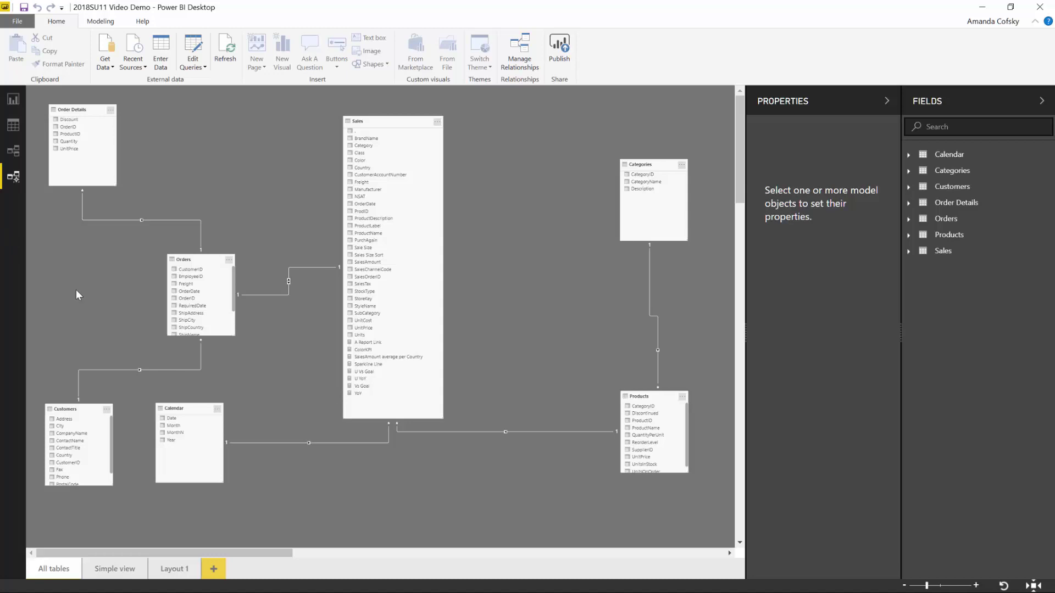
{"action": "left_click", "coordinate": [119, 571]}
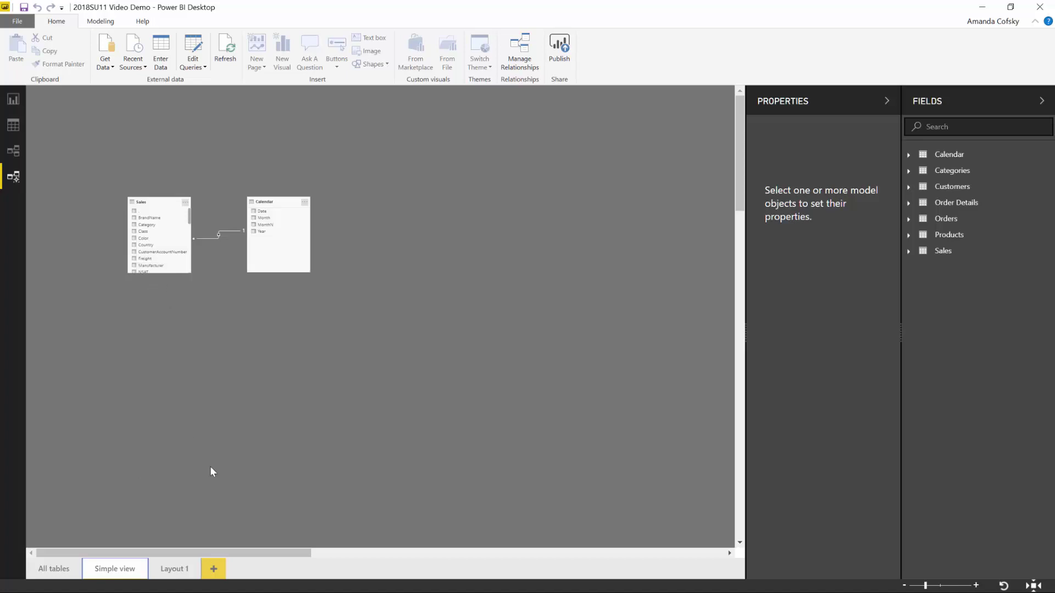
Add a new layout with all tables auto-arranged, and remove the Products and Categories tables from its diagram
{"action": "left_click", "coordinate": [213, 569]}
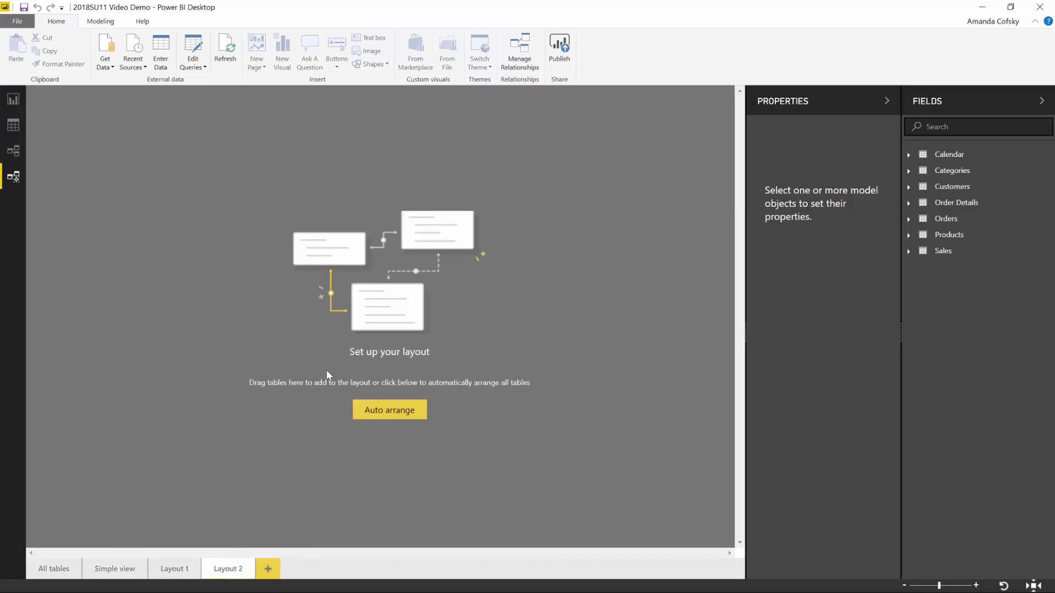
{"action": "left_click", "coordinate": [382, 415]}
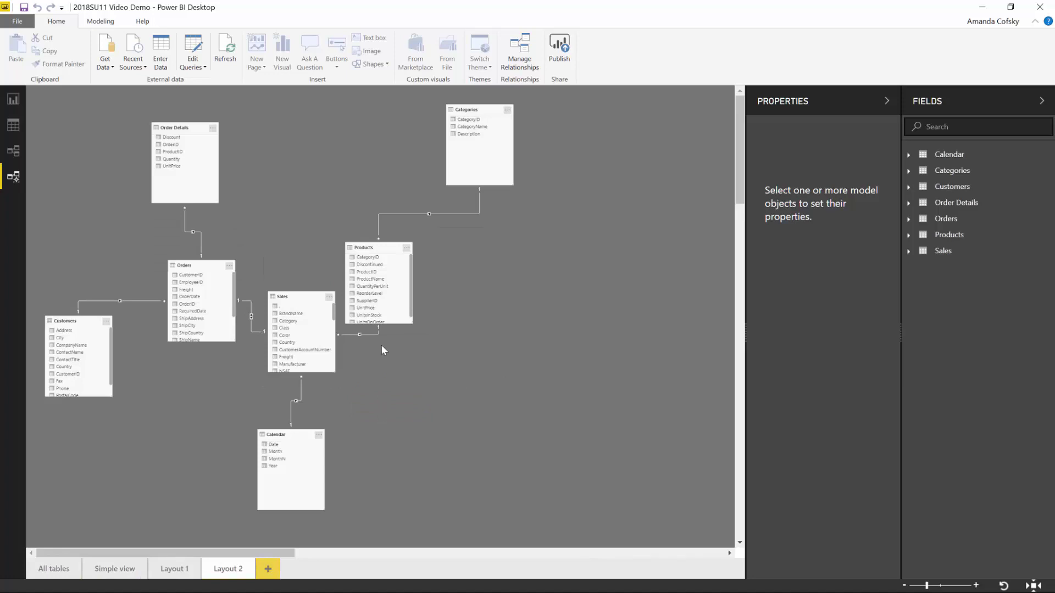
{"action": "right_click", "coordinate": [374, 244]}
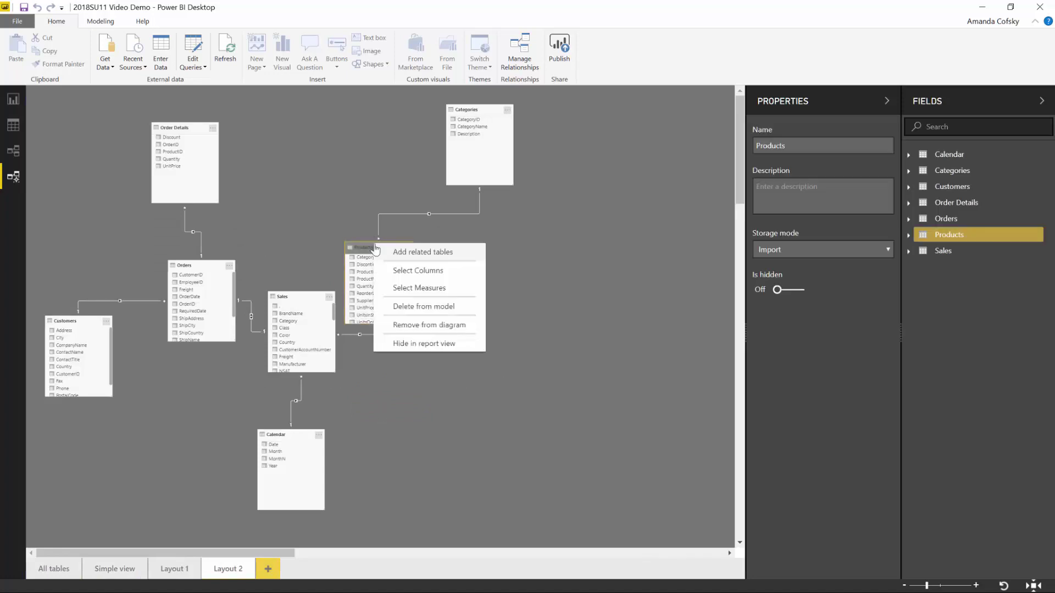
{"action": "left_click", "coordinate": [429, 326]}
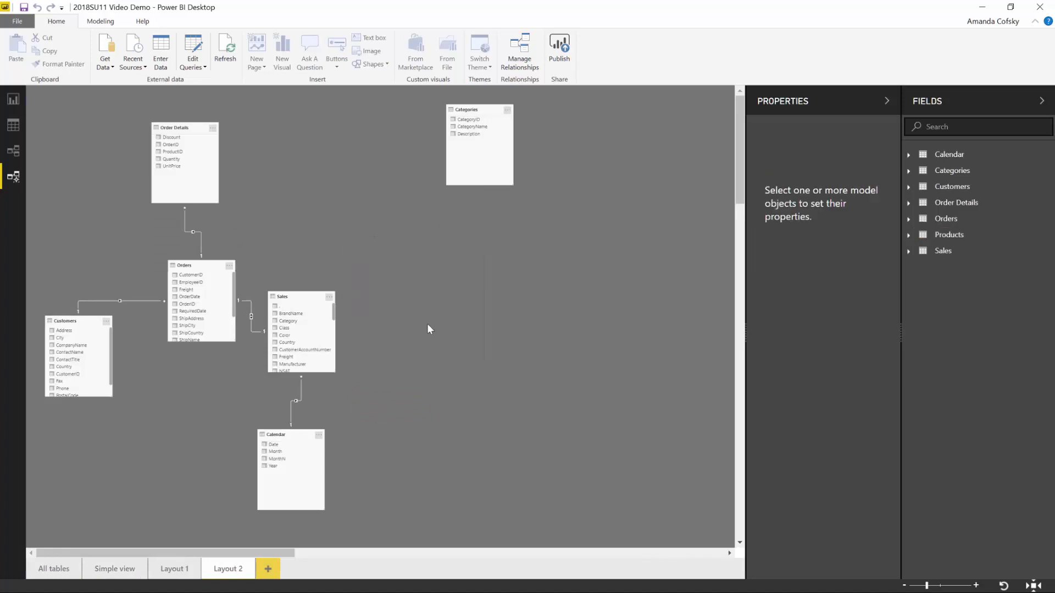
{"action": "right_click", "coordinate": [467, 108]}
{"action": "left_click", "coordinate": [520, 188]}
Create another layout containing the Categories and Order Details tables, and add the tables related to Order Details
{"action": "left_click", "coordinate": [268, 569]}
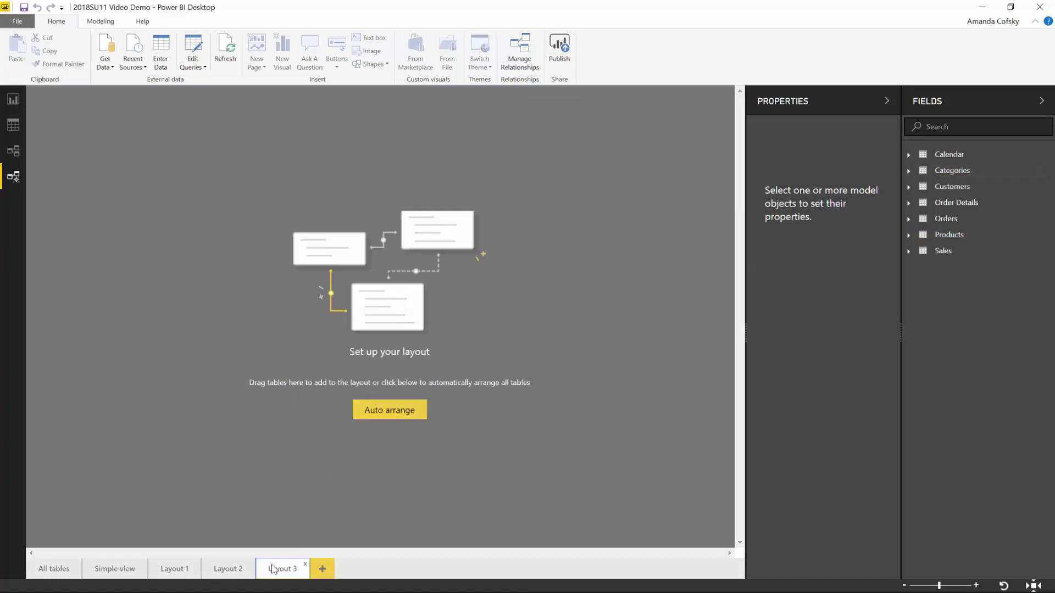
{"action": "left_click_drag", "start_coordinate": [942, 170], "coordinate": [485, 258]}
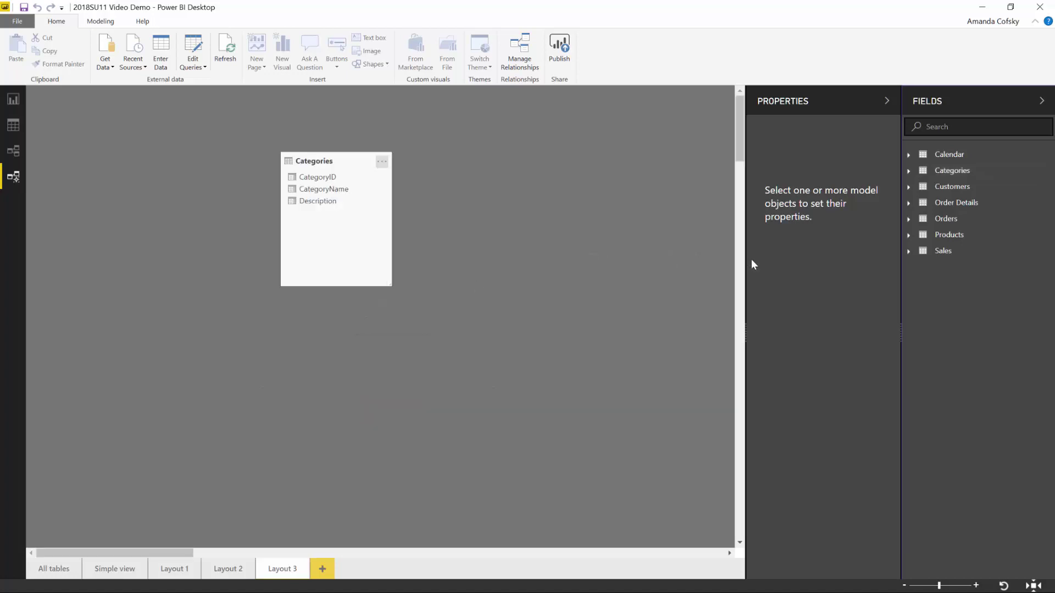
{"action": "left_click_drag", "start_coordinate": [945, 202], "coordinate": [579, 271]}
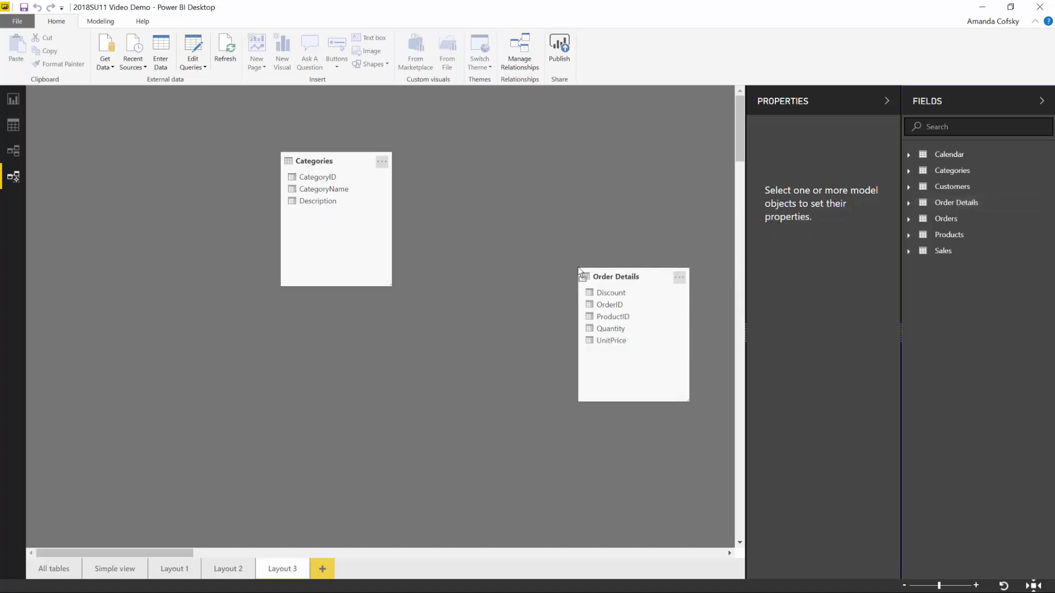
{"action": "right_click", "coordinate": [599, 271]}
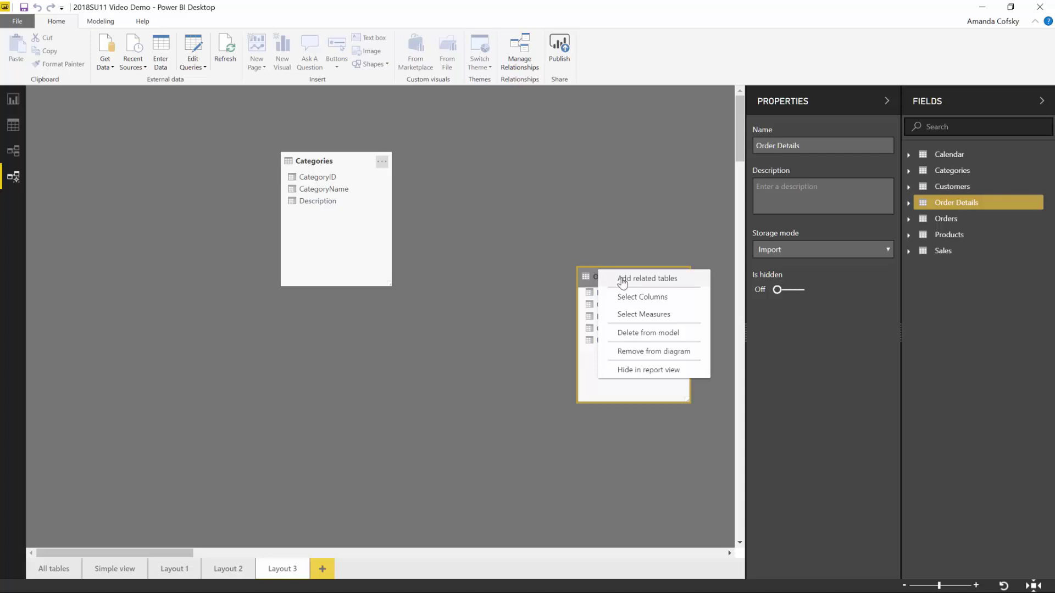
{"action": "left_click", "coordinate": [622, 281]}
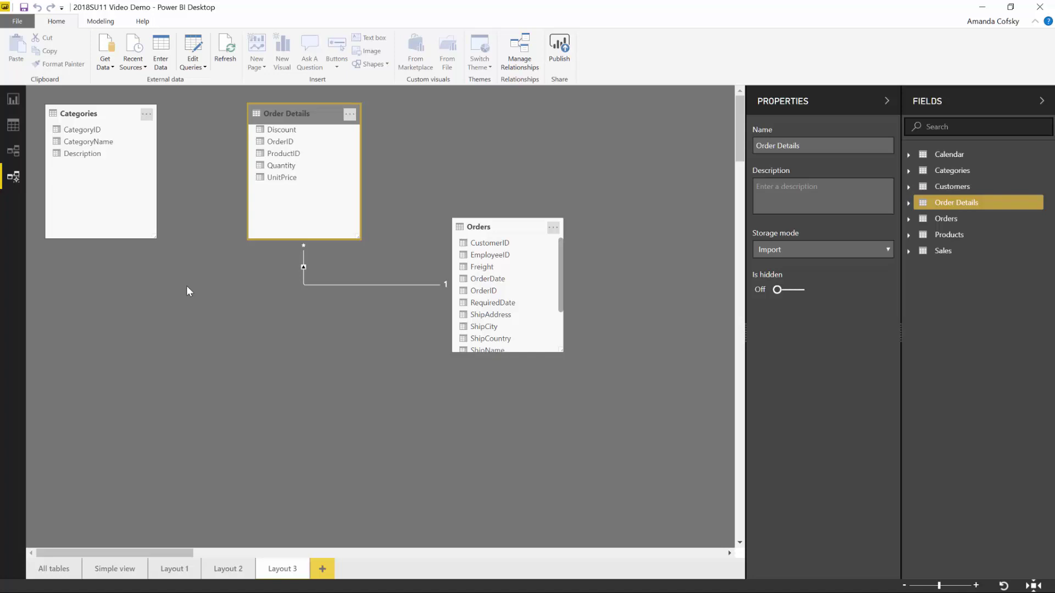
View the properties of the Sales table and its Color column in the All tables layout
{"action": "left_click", "coordinate": [59, 568]}
{"action": "left_click", "coordinate": [433, 125]}
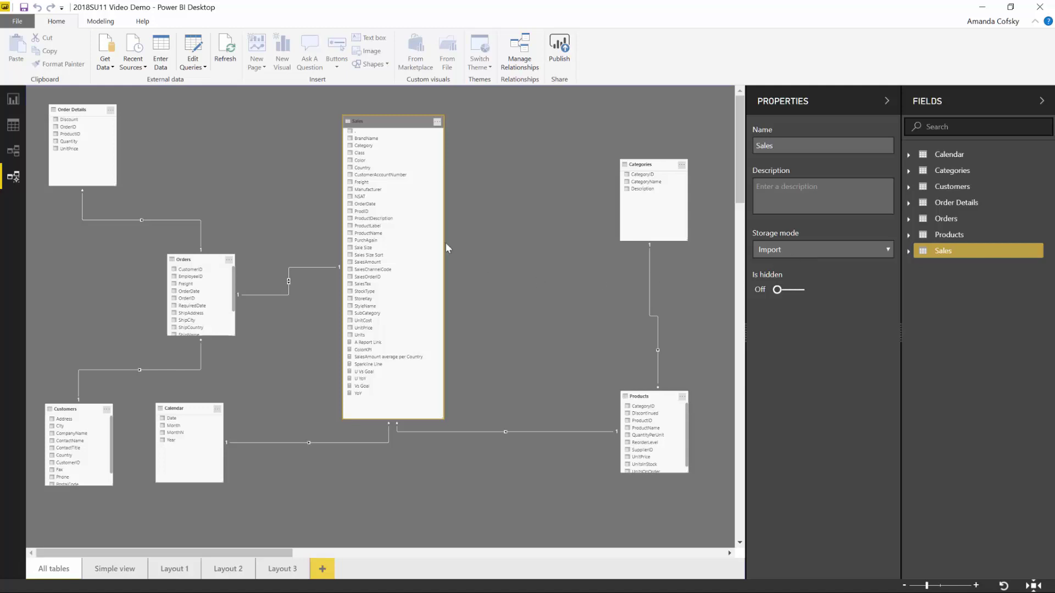
{"action": "left_click", "coordinate": [385, 160]}
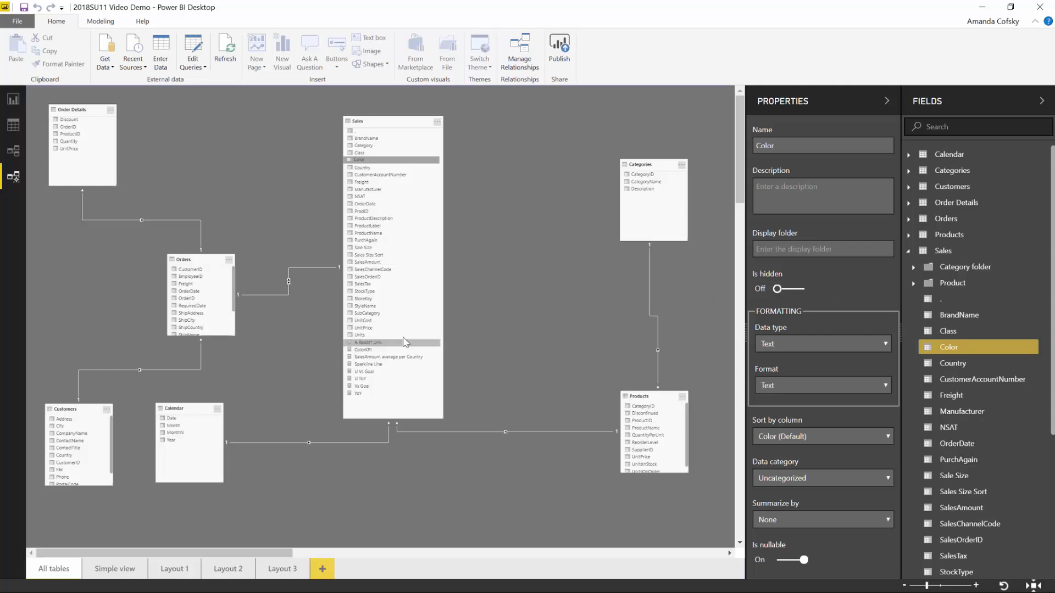
Set the Sales table's Units, UnitPrice and UnitCost columns together to summarize by Count
{"action": "left_click", "coordinate": [397, 335]}
{"action": "left_click", "coordinate": [391, 328], "text": "ctrl"}
{"action": "left_click", "coordinate": [384, 319], "text": "ctrl"}
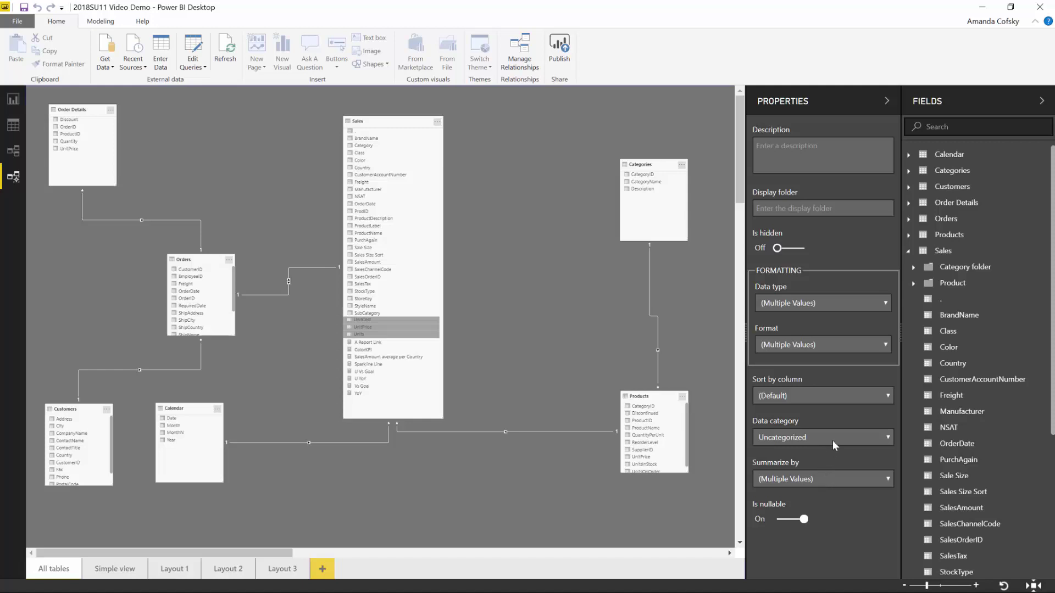
{"action": "left_click", "coordinate": [812, 479]}
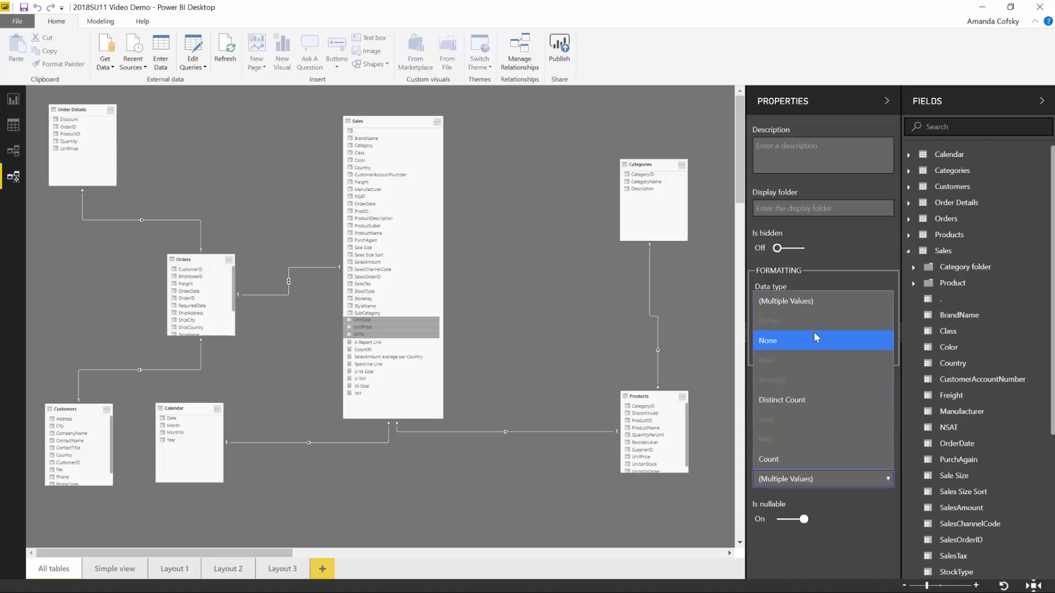
{"action": "left_click", "coordinate": [784, 458]}
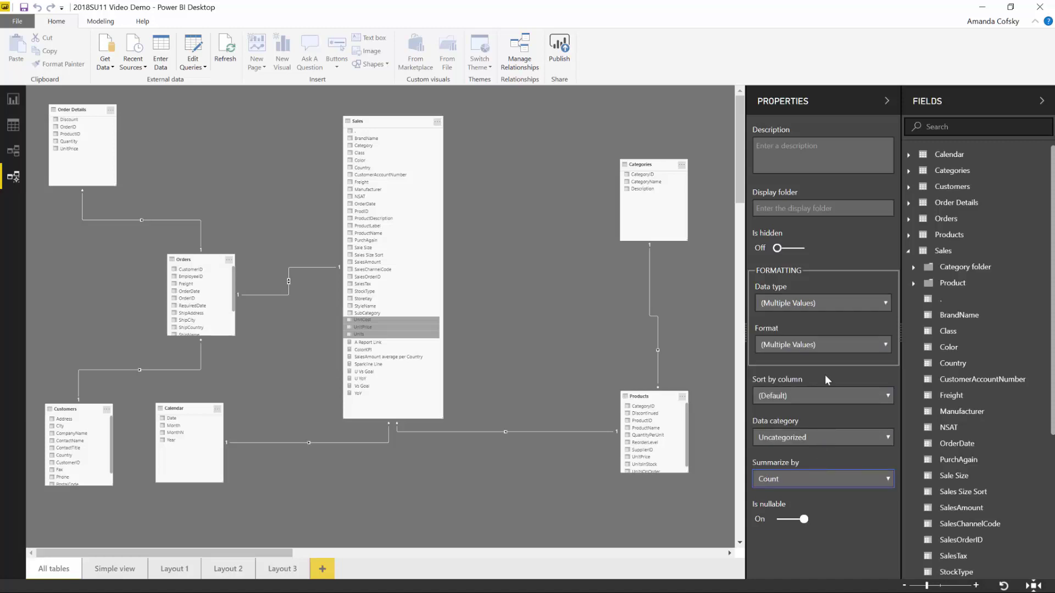
Place the three selected unit columns of the Sales table in a display folder named Units
{"action": "left_click", "coordinate": [777, 209]}
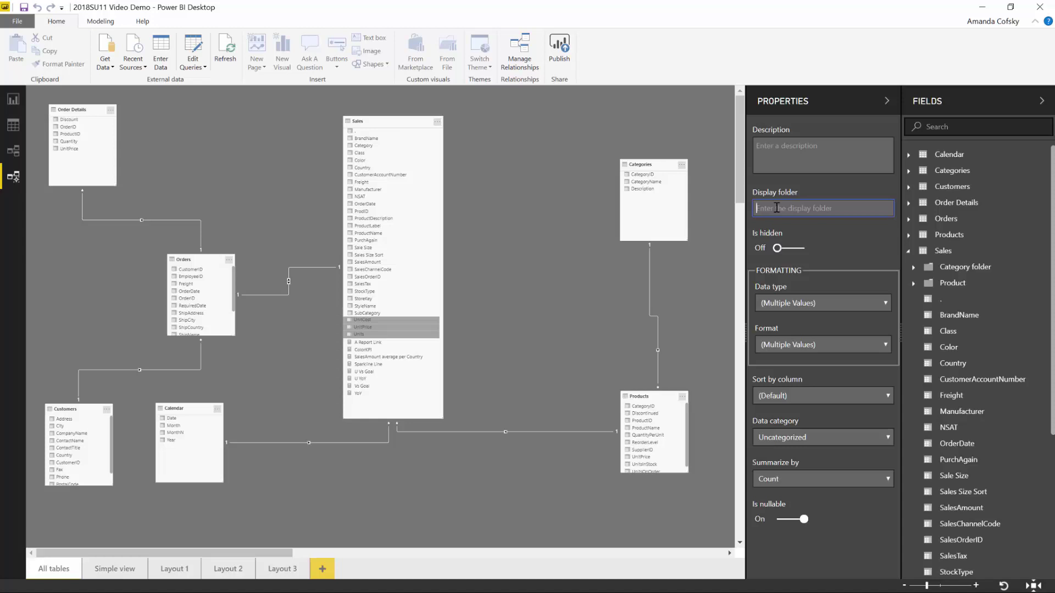
{"action": "type", "text": "Units"}
{"action": "key", "text": "Return"}
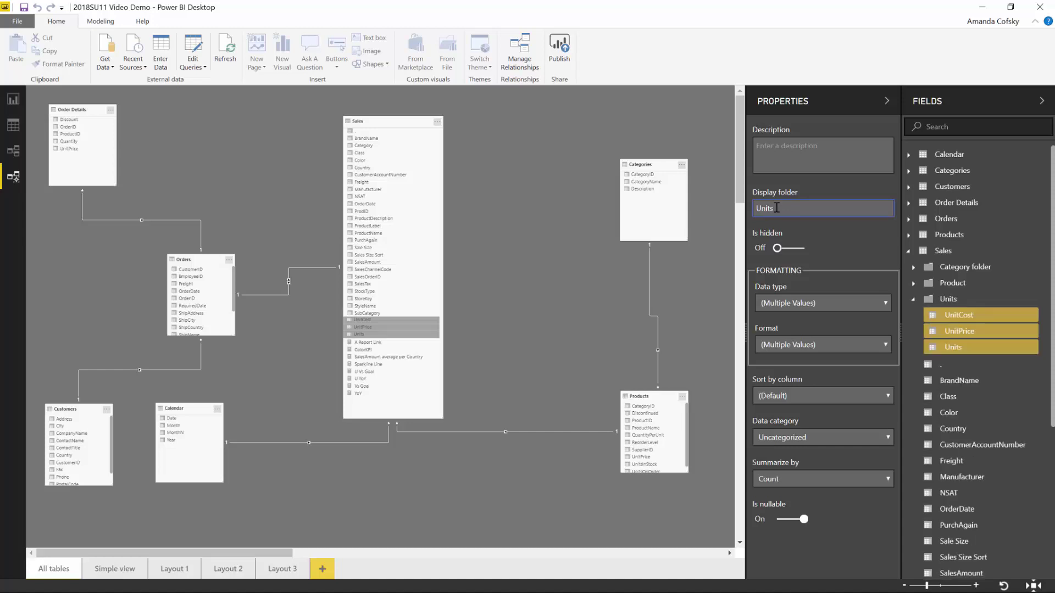
Examine the display folders of the Sales table in the modeling view and in the report's field list
{"action": "left_click", "coordinate": [912, 301]}
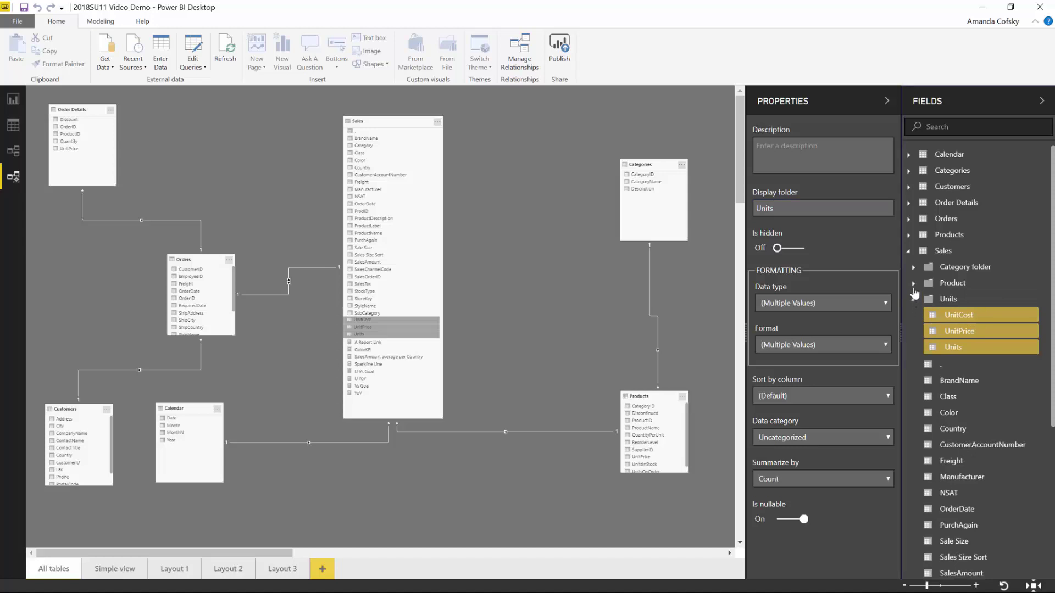
{"action": "left_click", "coordinate": [912, 284]}
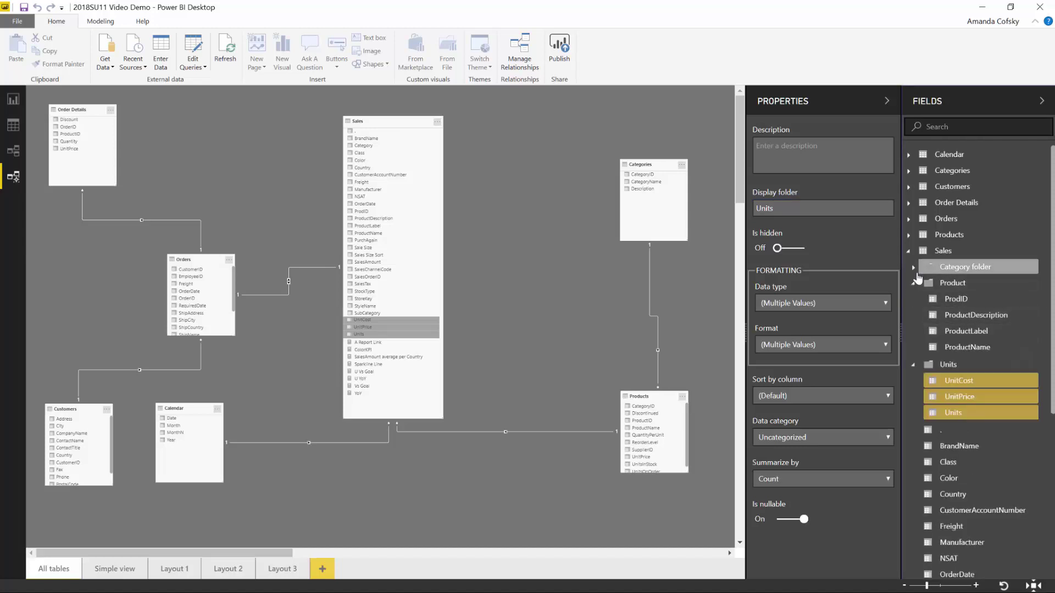
{"action": "left_click", "coordinate": [912, 284]}
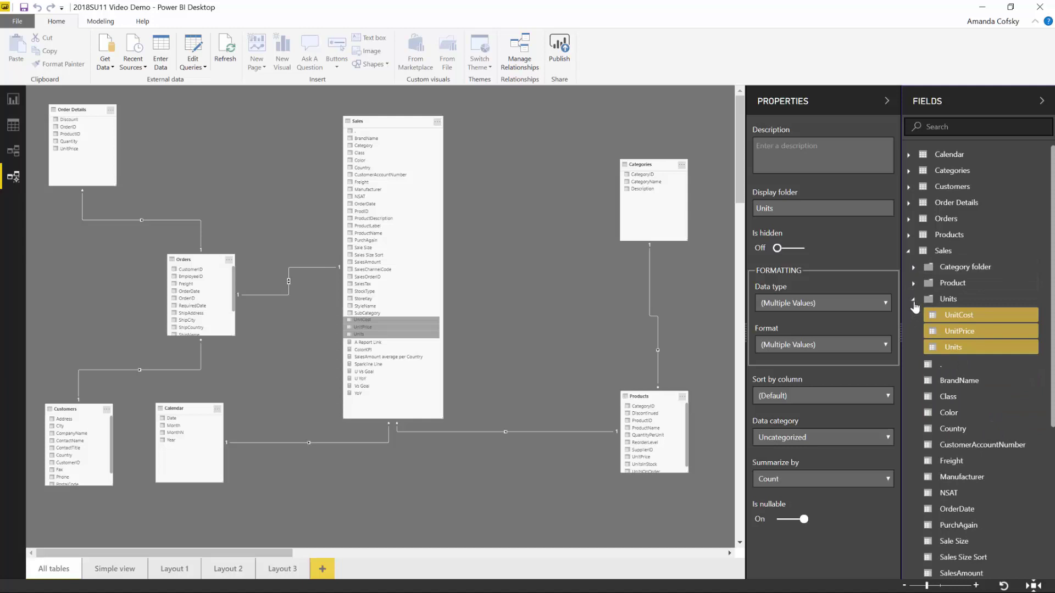
{"action": "left_click", "coordinate": [913, 300]}
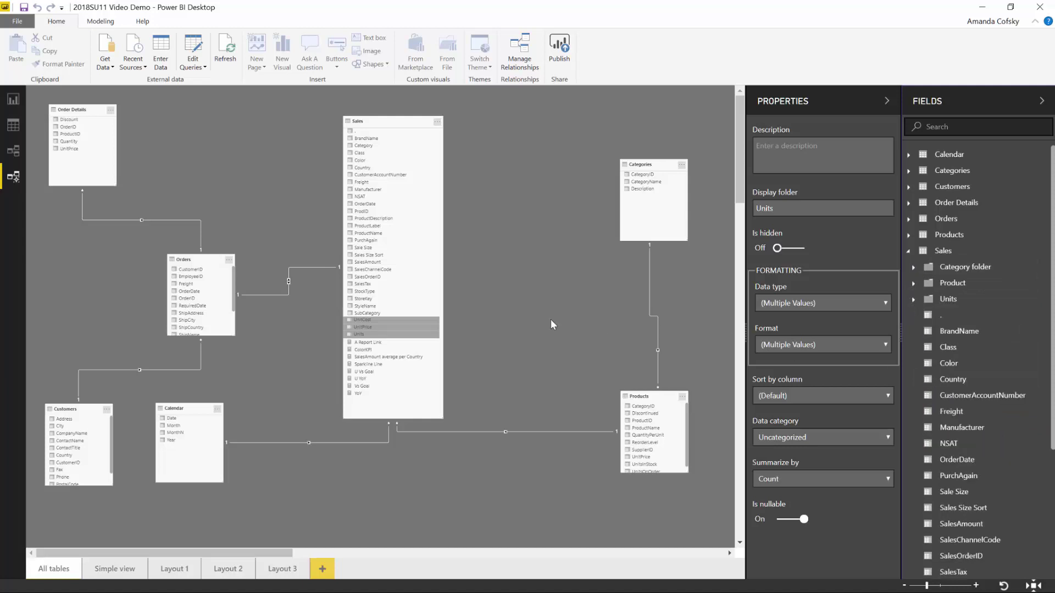
{"action": "left_click", "coordinate": [13, 101]}
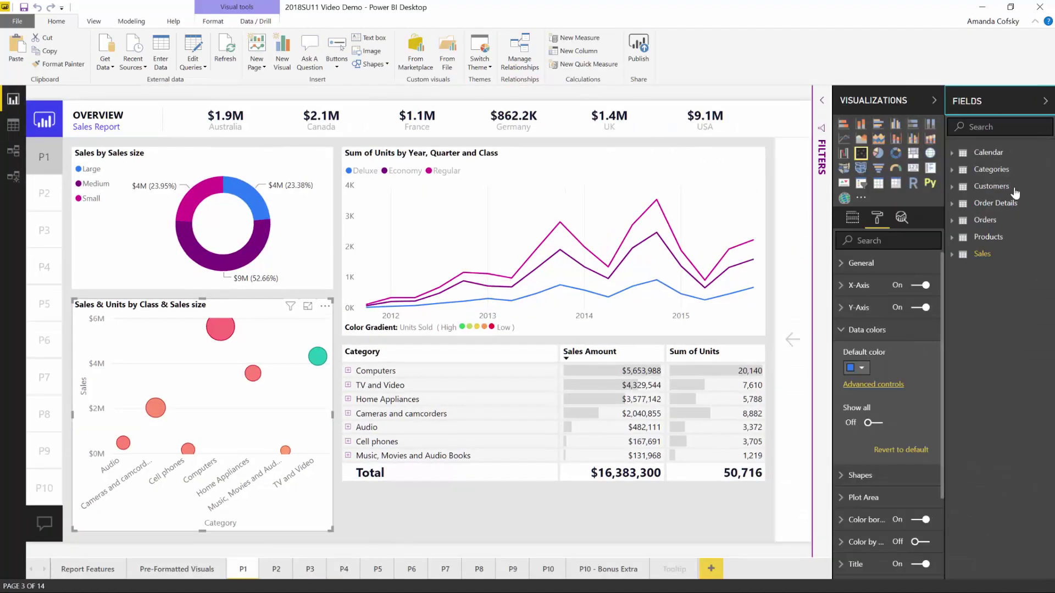
{"action": "left_click", "coordinate": [952, 254]}
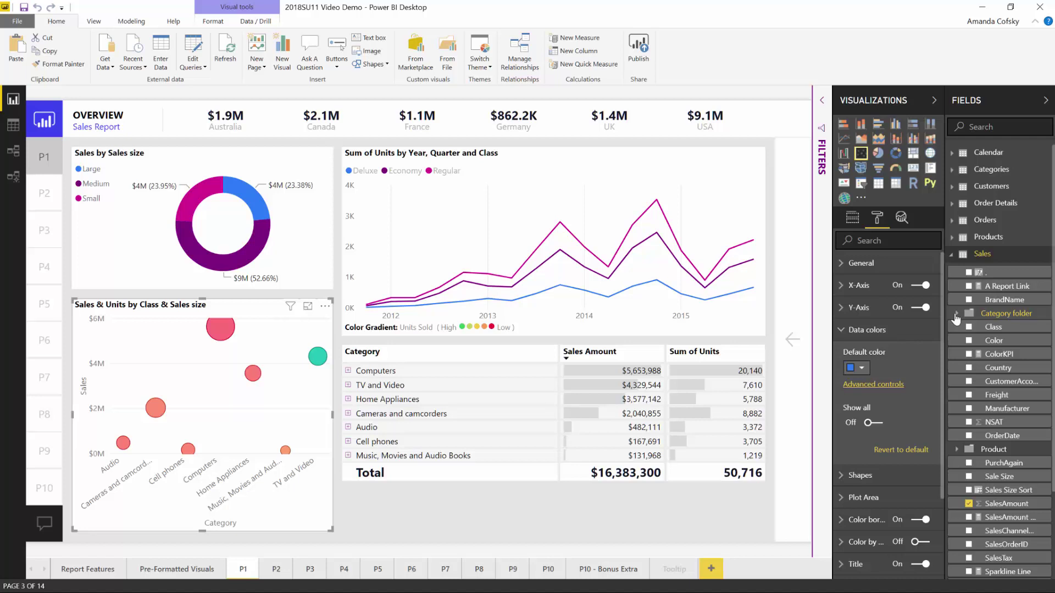
{"action": "left_click", "coordinate": [13, 176]}
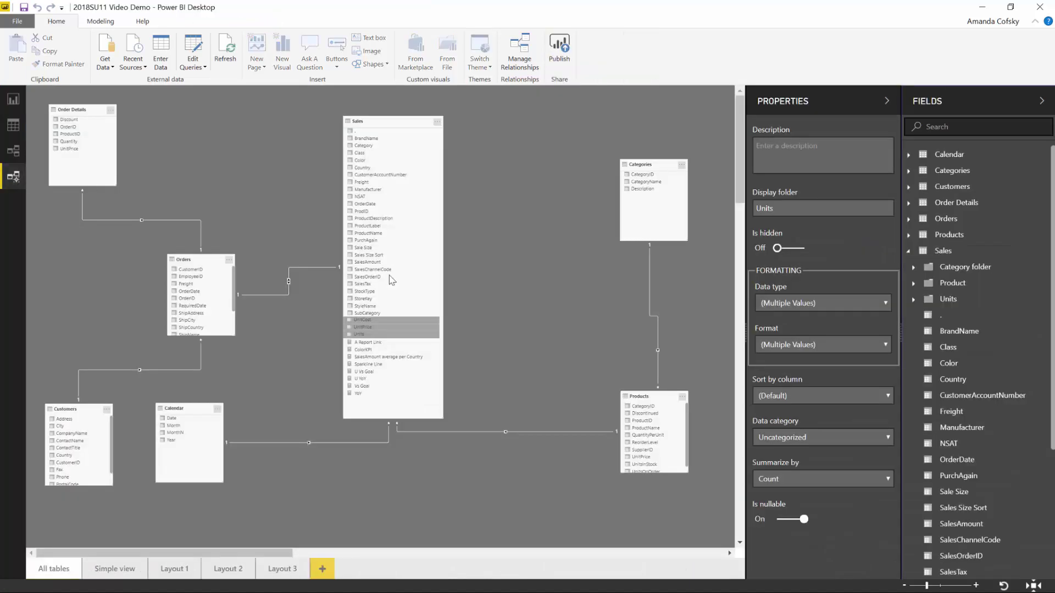
{"action": "left_click", "coordinate": [515, 281]}
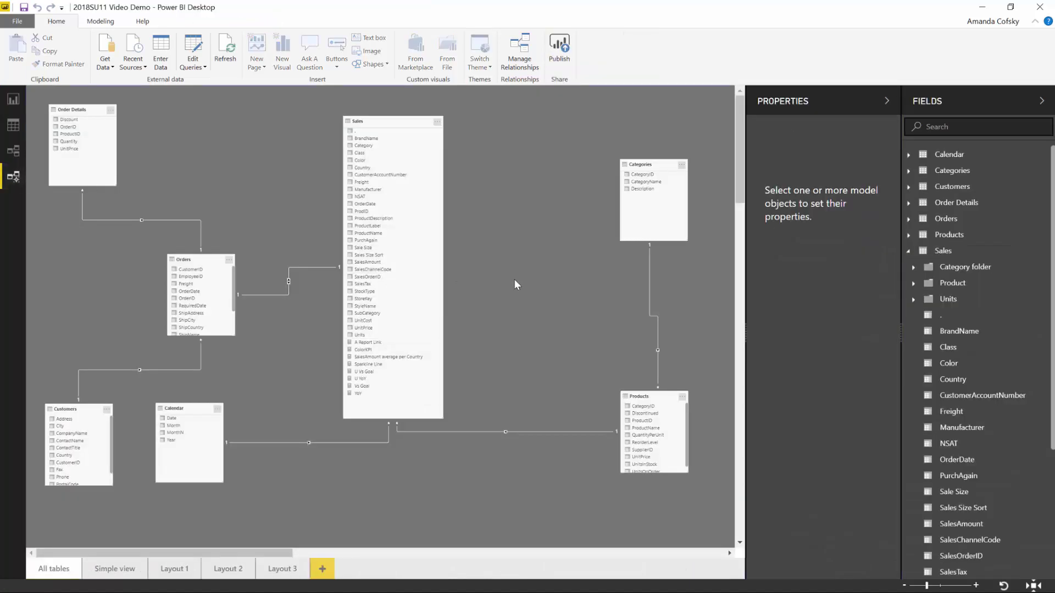
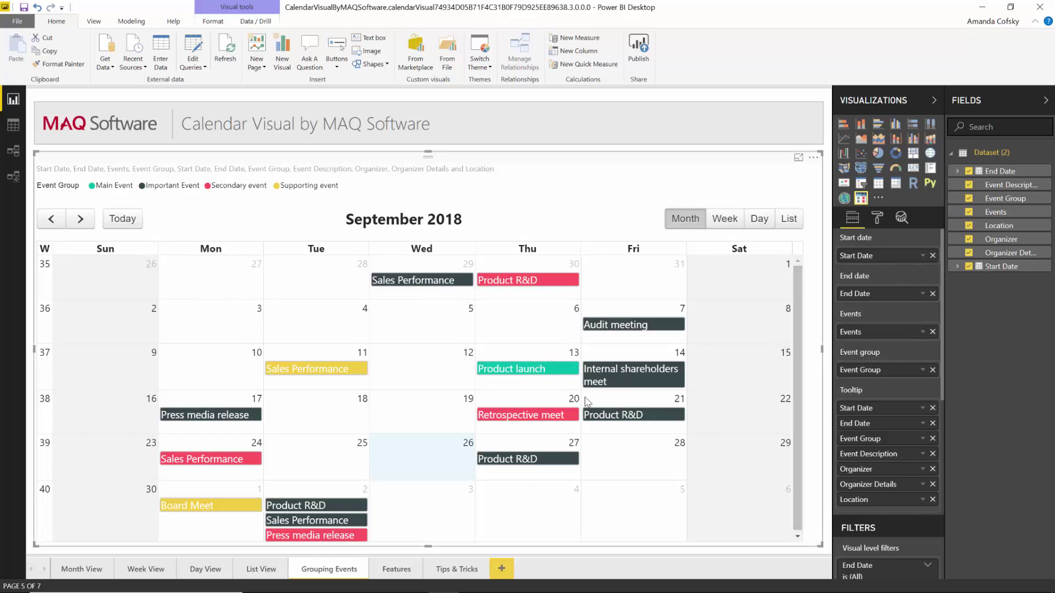
Examine the Internal shareholders meet event's tooltip and the calendar visual's calendar settings, work hours and work week formatting options
{"action": "mouse_move", "coordinate": [597, 379]}
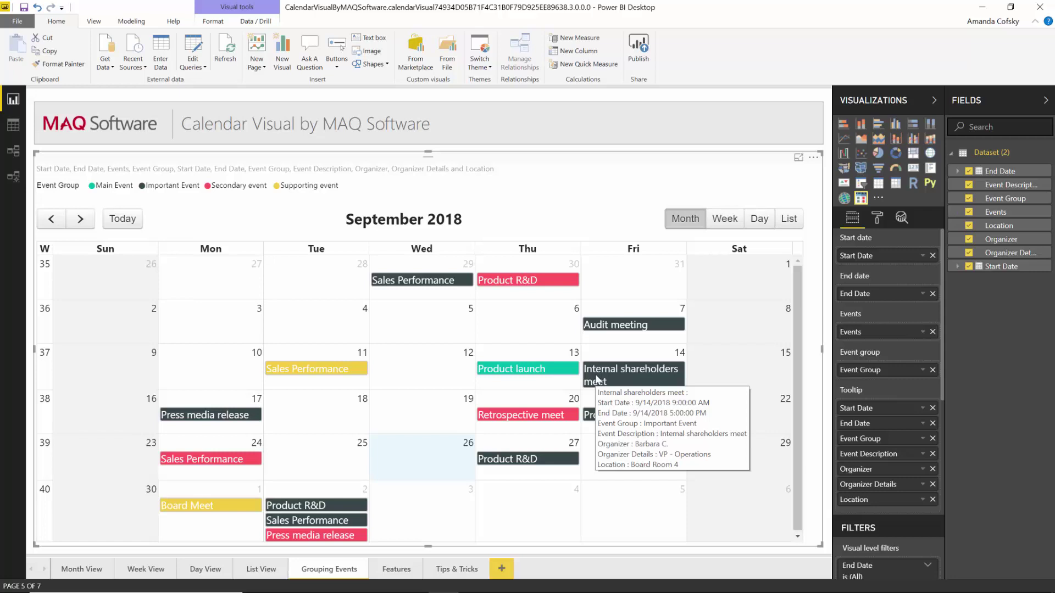
{"action": "left_click", "coordinate": [878, 218]}
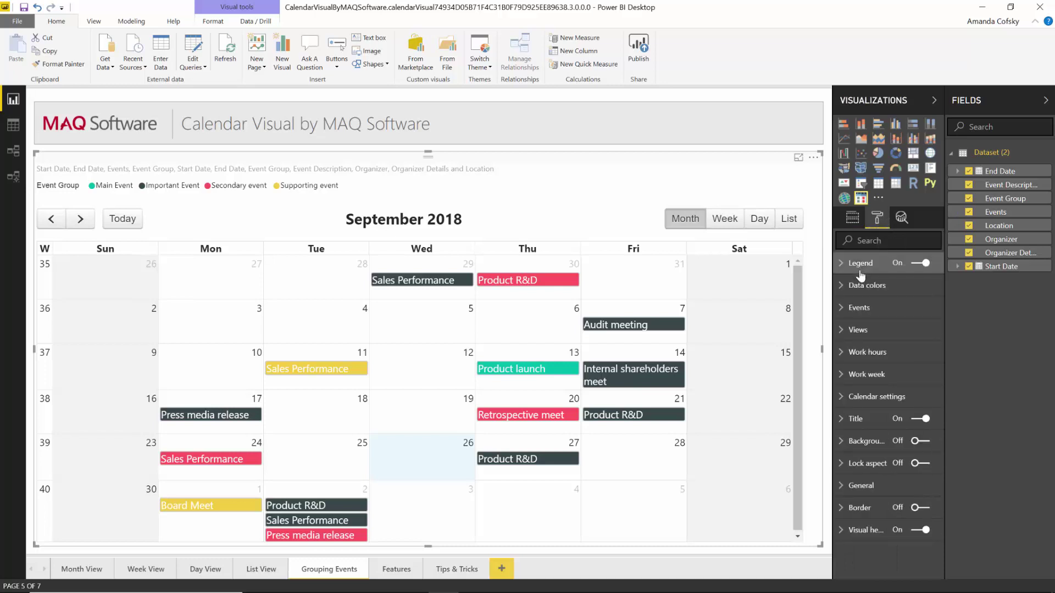
{"action": "left_click", "coordinate": [863, 397]}
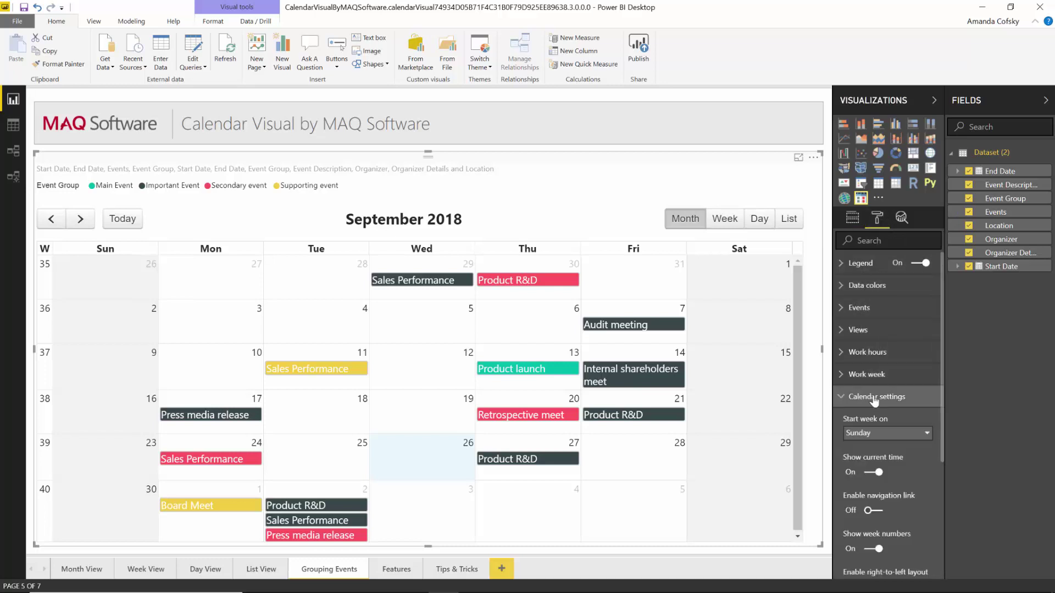
{"action": "scroll", "coordinate": [884, 444], "scroll_direction": "down", "scroll_amount": 1}
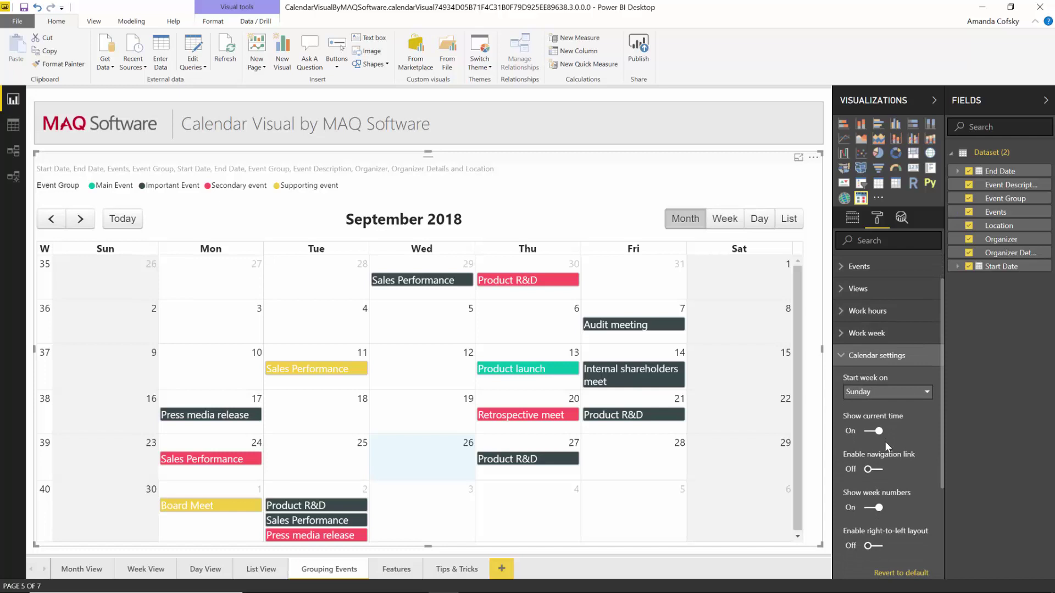
{"action": "left_click", "coordinate": [866, 359]}
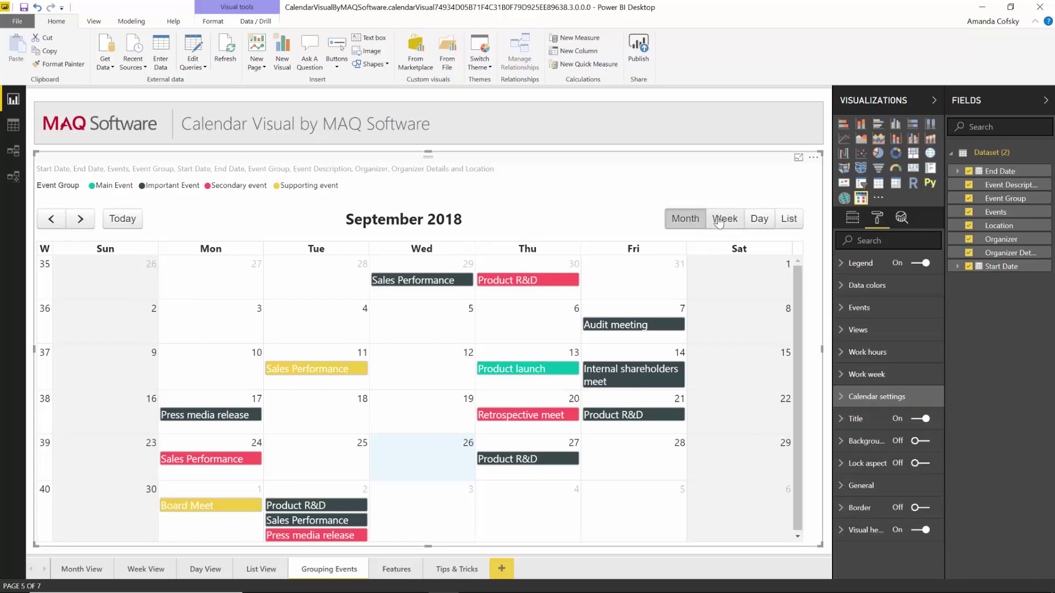
{"action": "left_click", "coordinate": [862, 355]}
{"action": "left_click", "coordinate": [860, 353]}
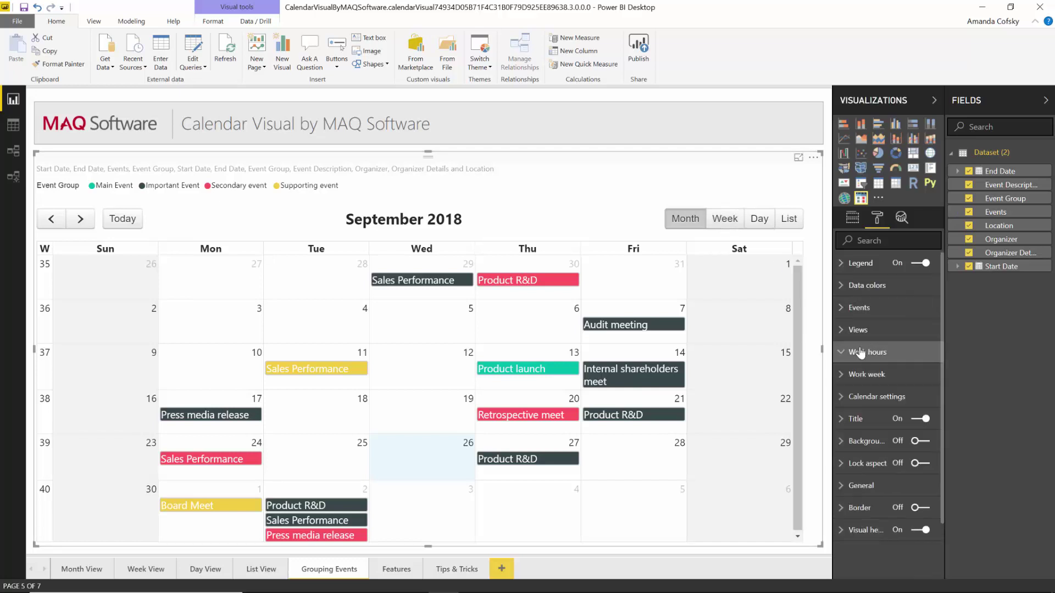
{"action": "left_click", "coordinate": [855, 378]}
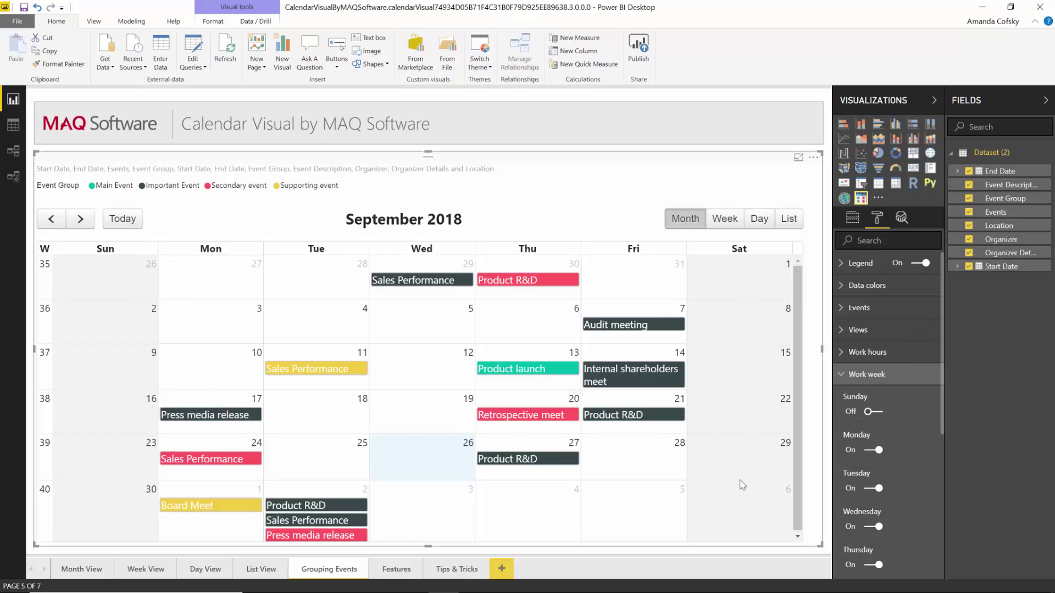
{"action": "left_click", "coordinate": [870, 379]}
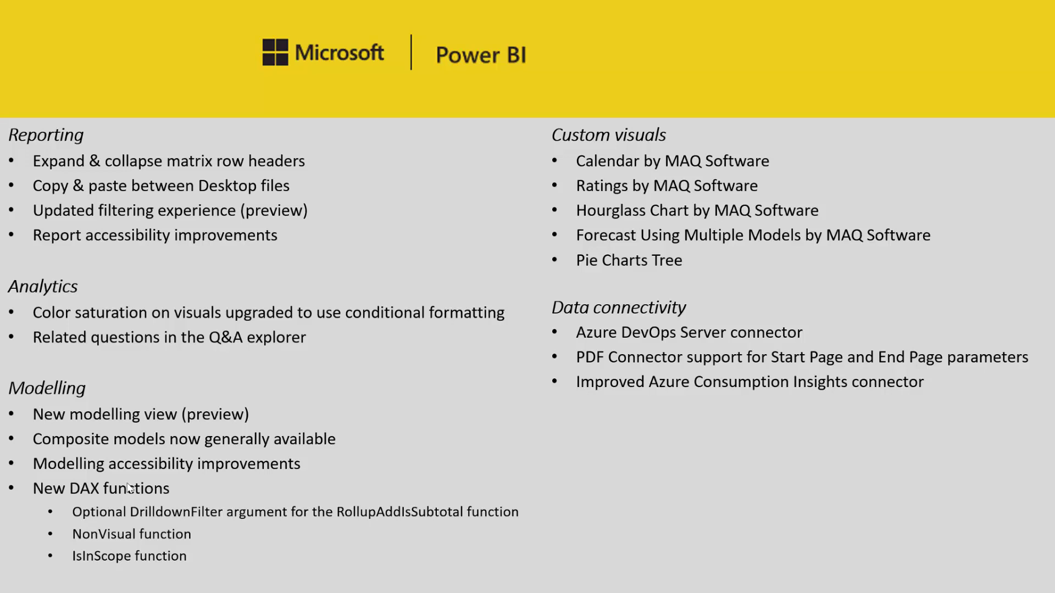
Switch to the Ratings by MAQ Software report in Power BI Desktop and examine the tooltip of the Development department's star rating
{"action": "key", "text": "alt+Tab"}
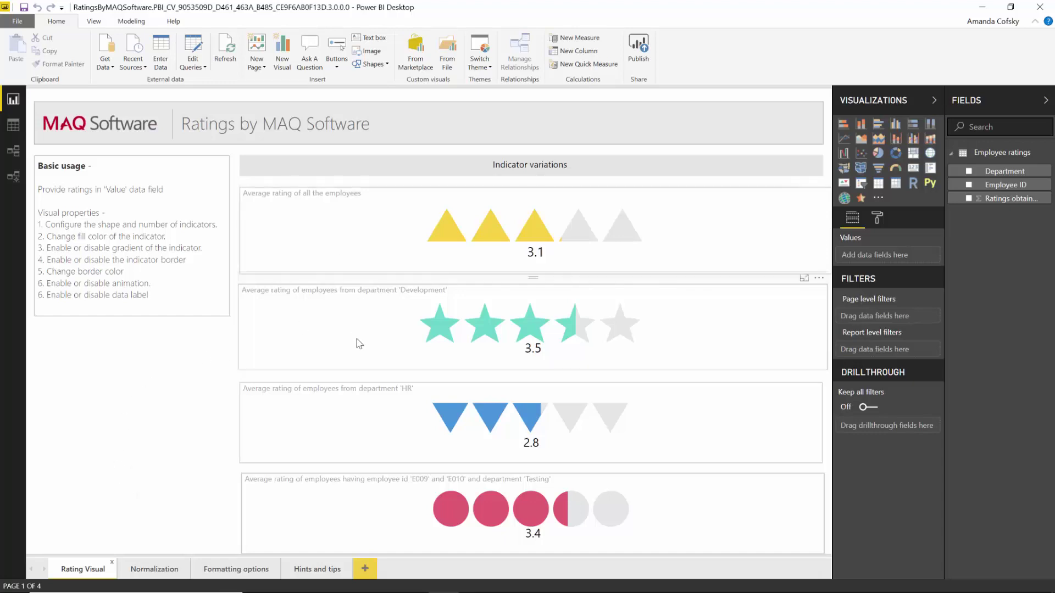
{"action": "left_click", "coordinate": [415, 324]}
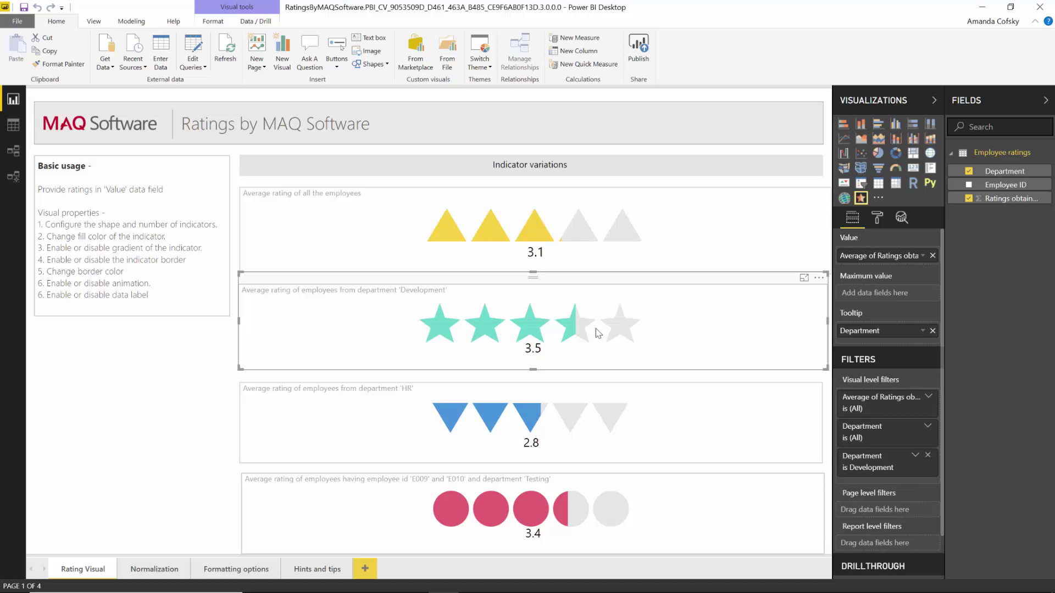
{"action": "mouse_move", "coordinate": [613, 334]}
{"action": "mouse_move", "coordinate": [572, 317]}
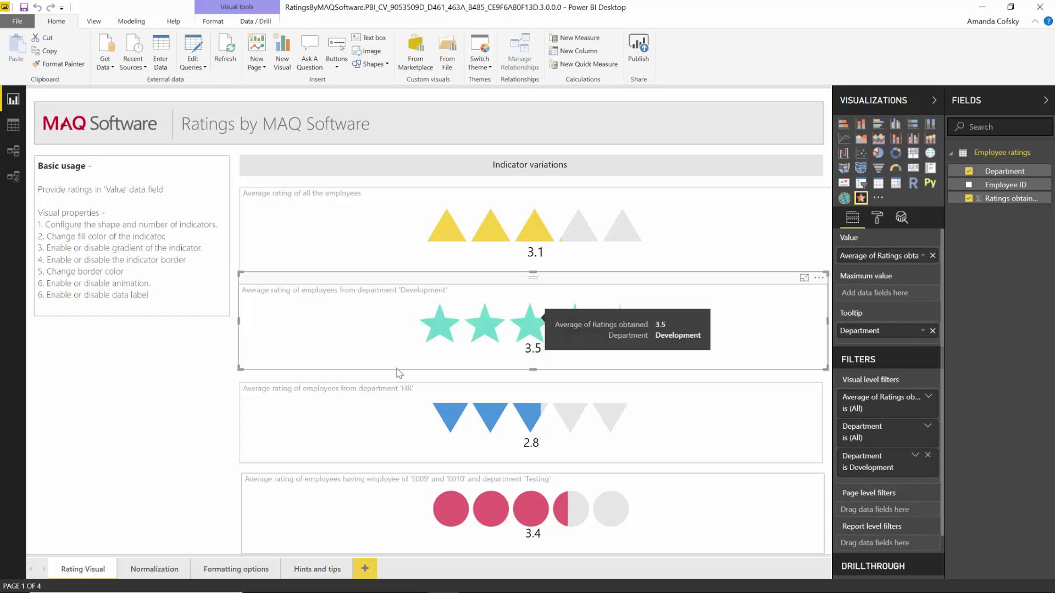
Examine the indicator styles on the Formatting options page, including the gradient circles and the bordered triangles
{"action": "left_click", "coordinate": [231, 569]}
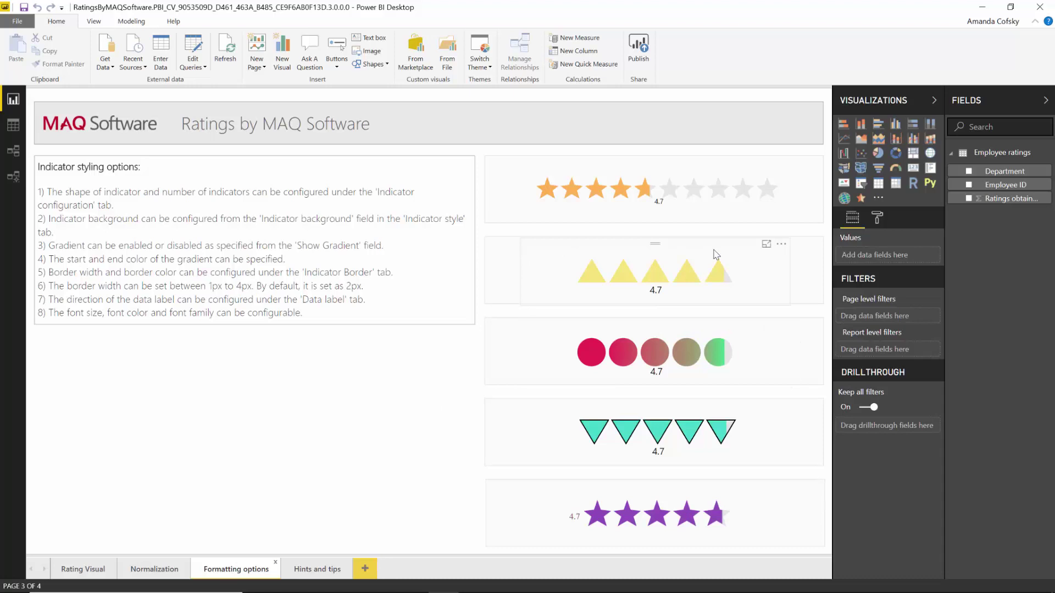
{"action": "mouse_move", "coordinate": [642, 365]}
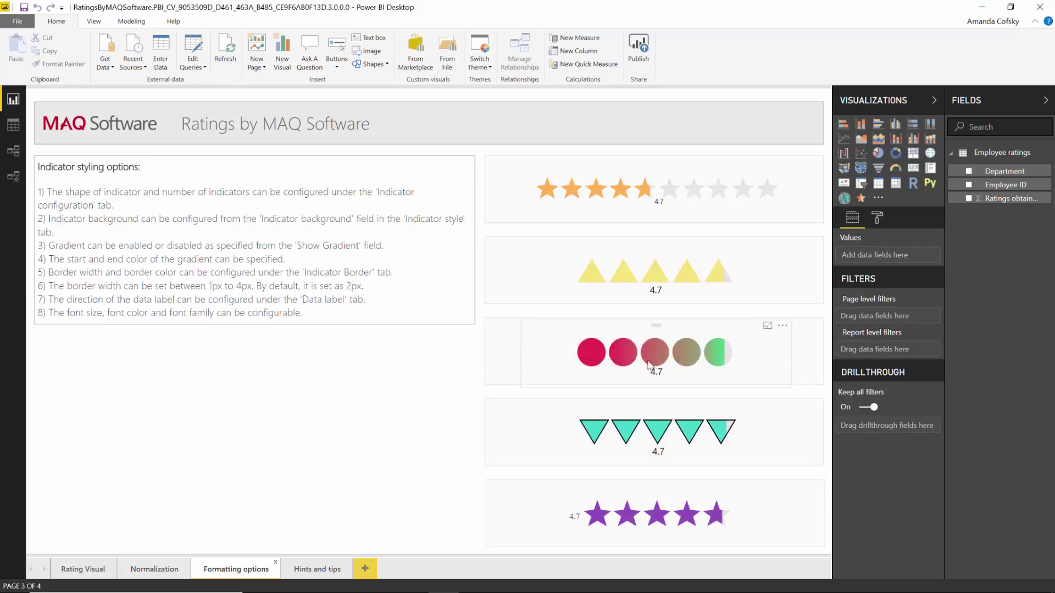
{"action": "mouse_move", "coordinate": [712, 359]}
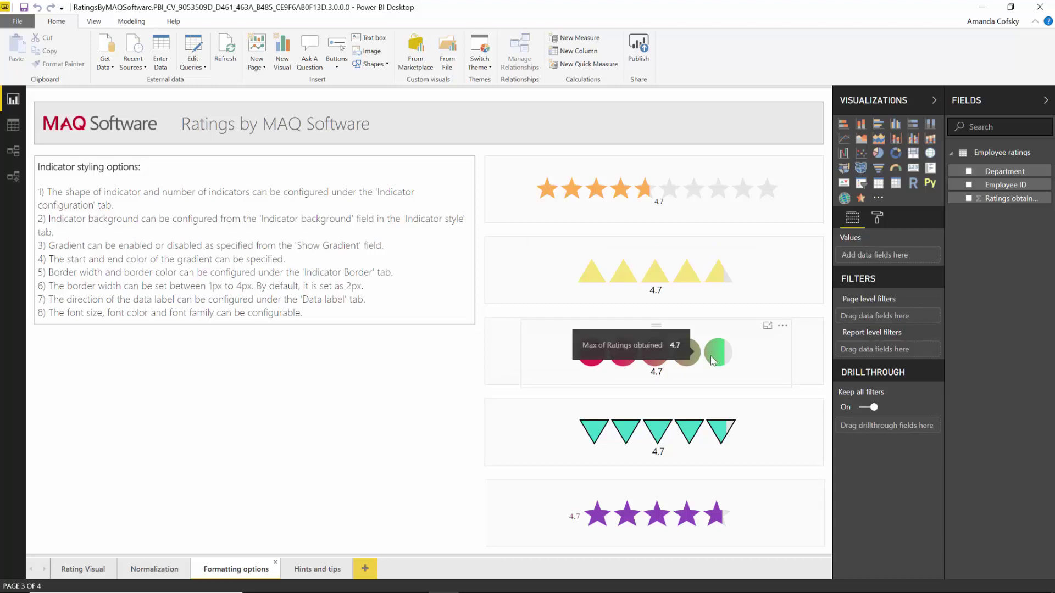
{"action": "mouse_move", "coordinate": [614, 435]}
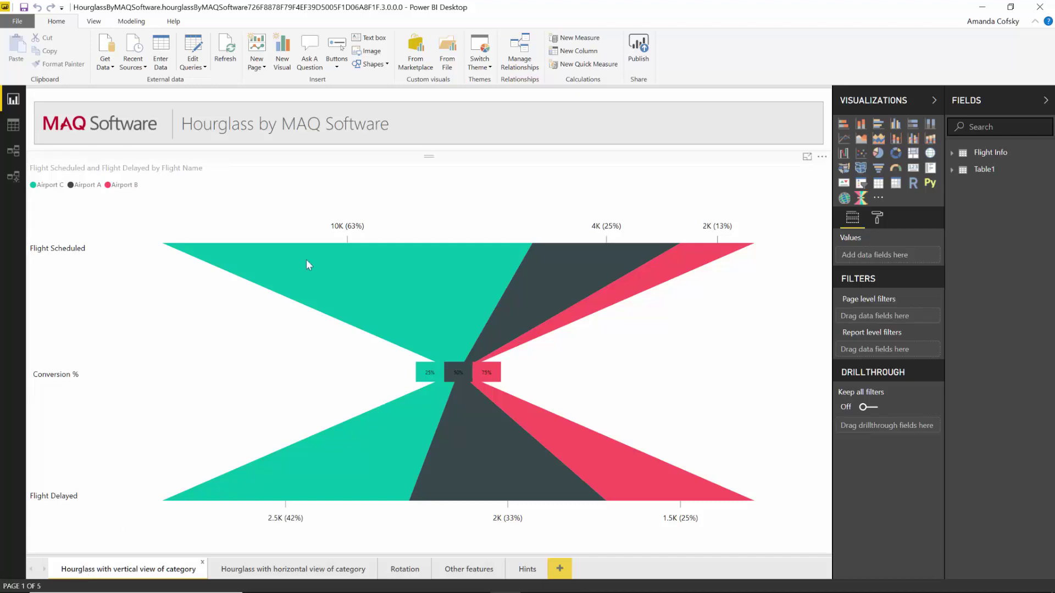
Examine the hourglass chart's tooltips for each airport and its conversion percentages between scheduled and delayed flights
{"action": "mouse_move", "coordinate": [527, 298]}
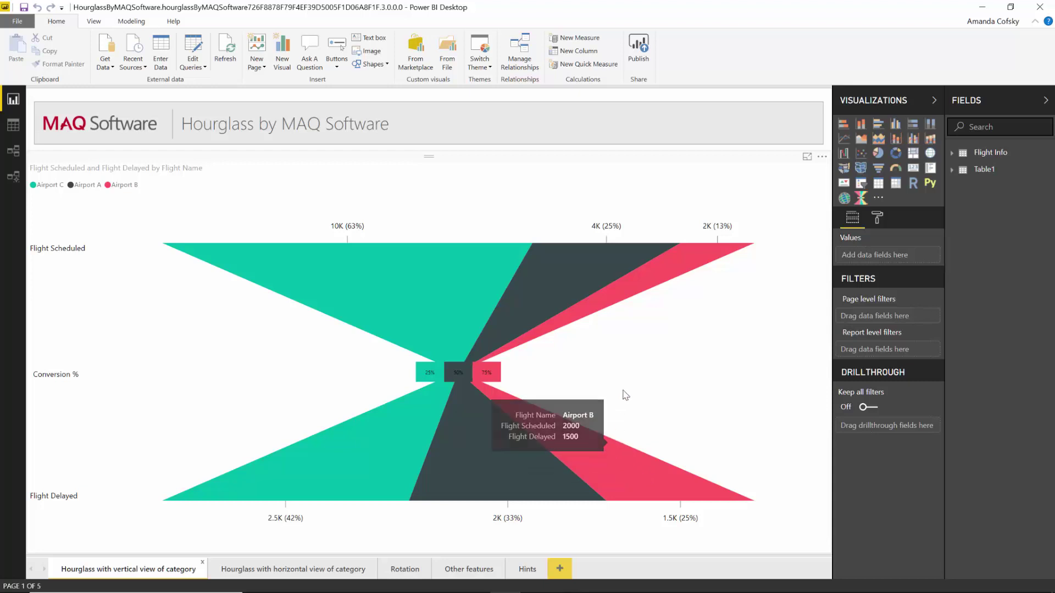
{"action": "mouse_move", "coordinate": [569, 276]}
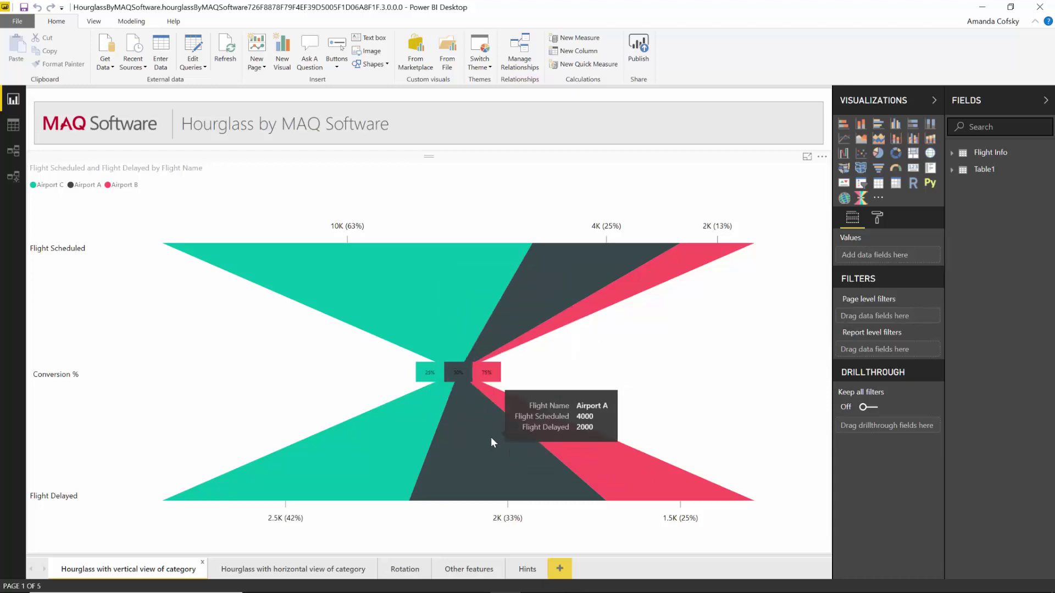
{"action": "mouse_move", "coordinate": [427, 376]}
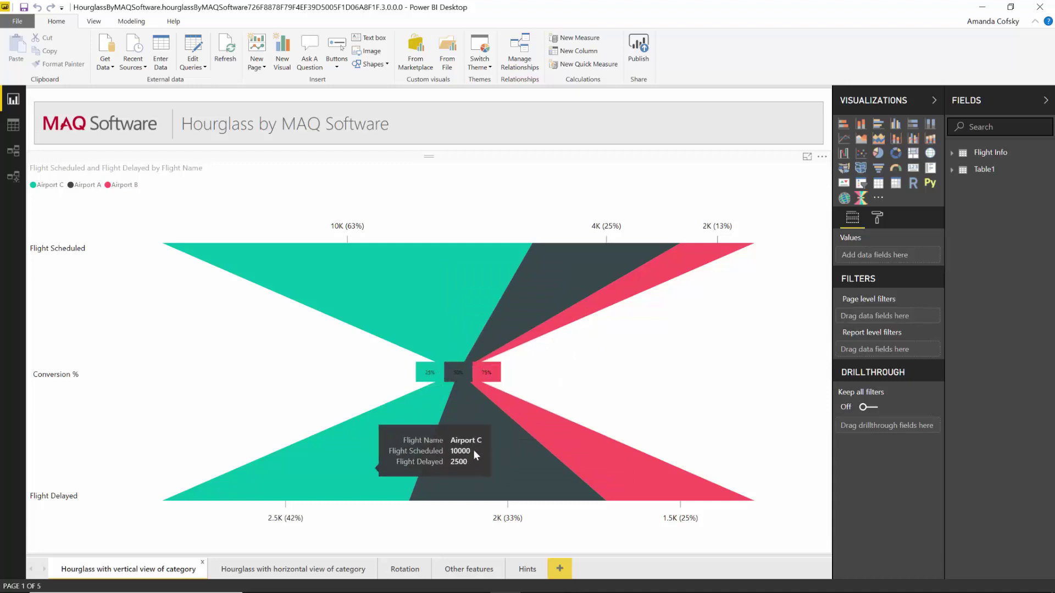
{"action": "mouse_move", "coordinate": [461, 377]}
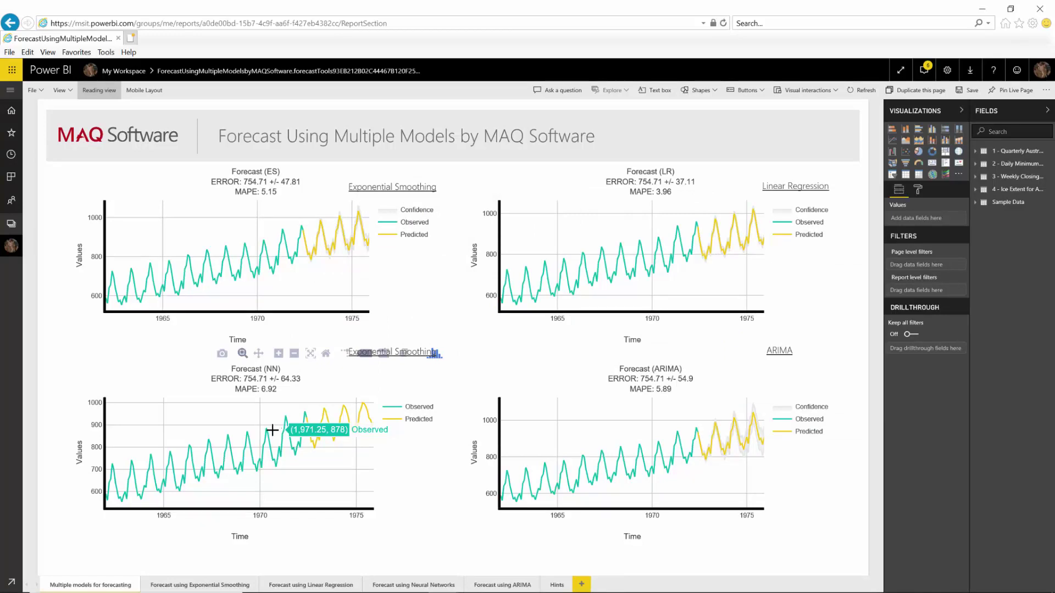
Examine the neural network forecast visual's forecast settings, including its available algorithms
{"action": "left_click", "coordinate": [291, 313]}
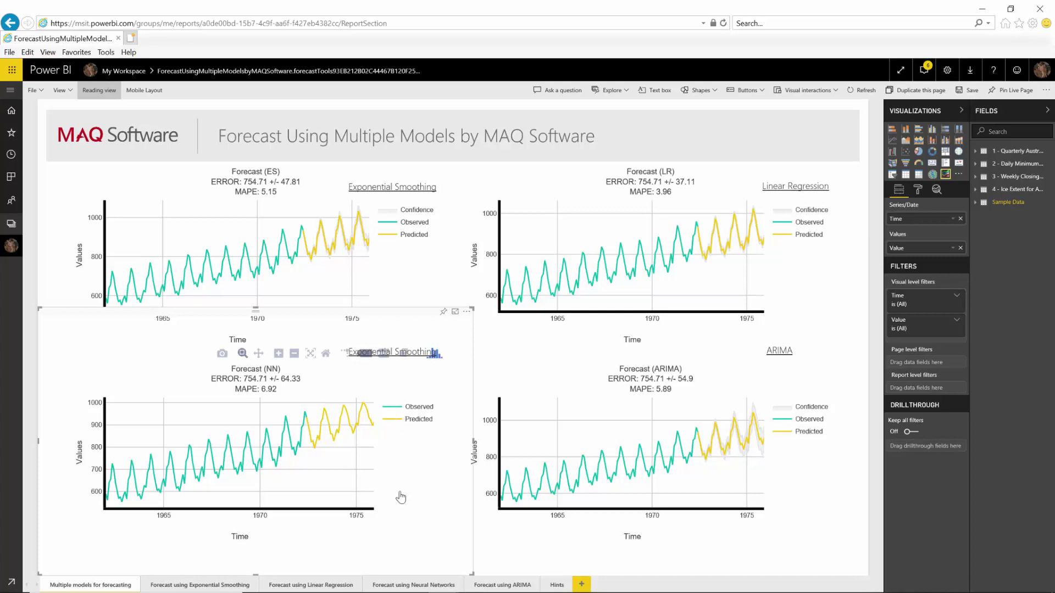
{"action": "left_click", "coordinate": [919, 191]}
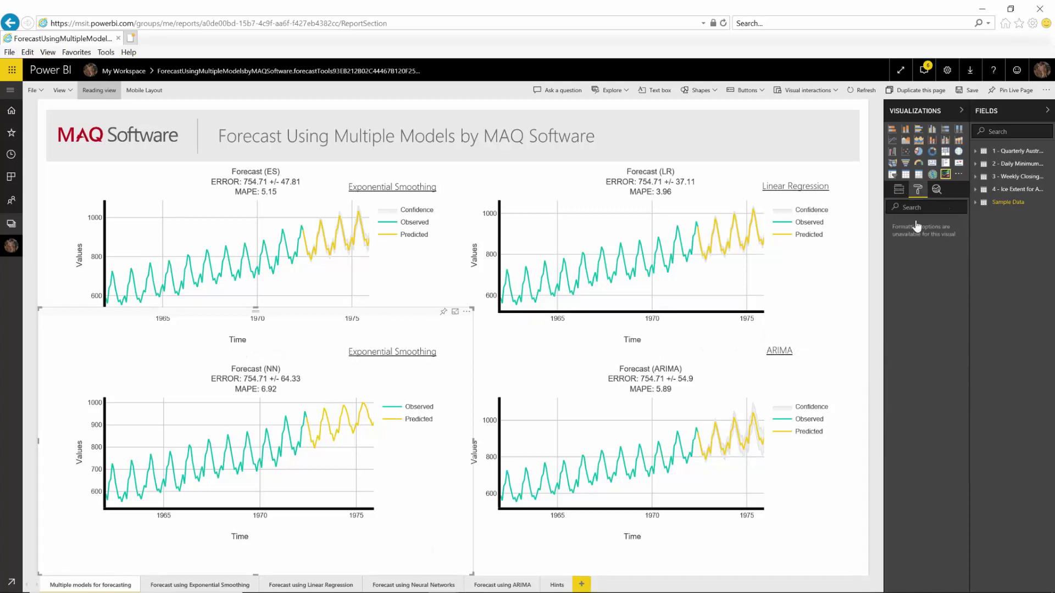
{"action": "left_click", "coordinate": [907, 227]}
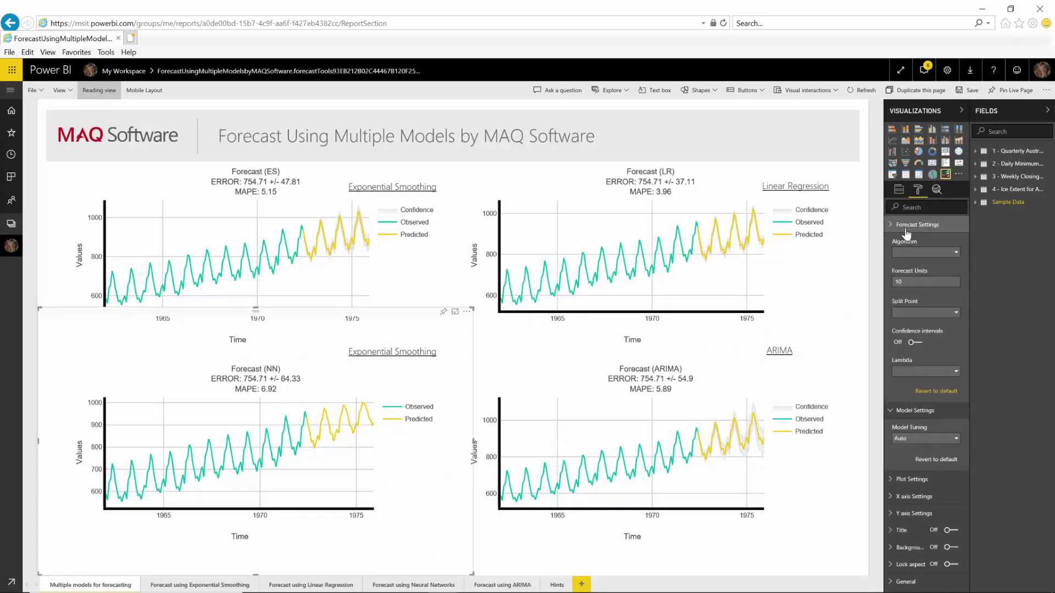
{"action": "left_click", "coordinate": [915, 254]}
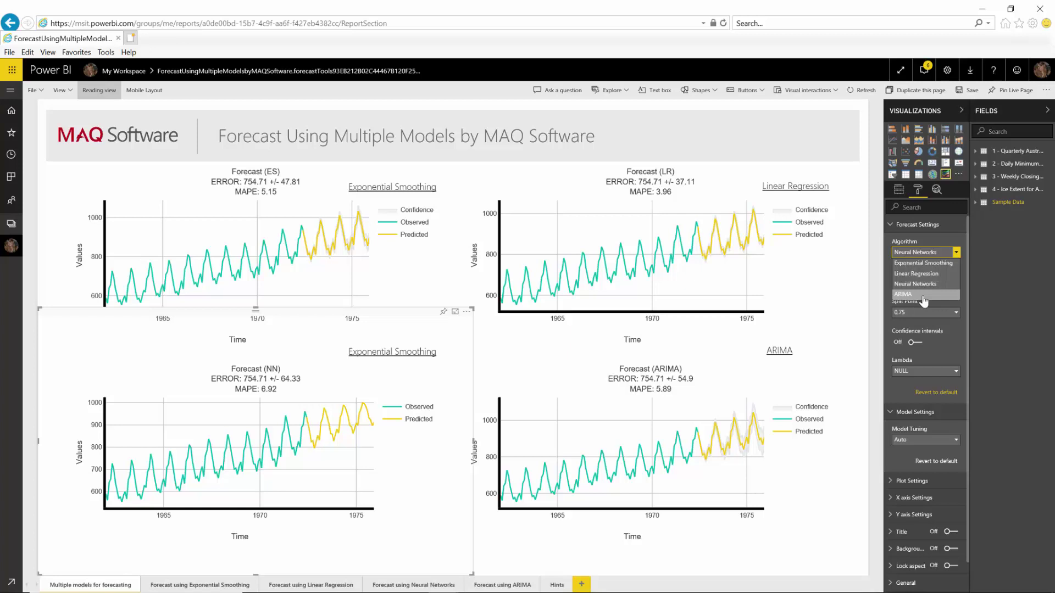
{"action": "left_click", "coordinate": [925, 243]}
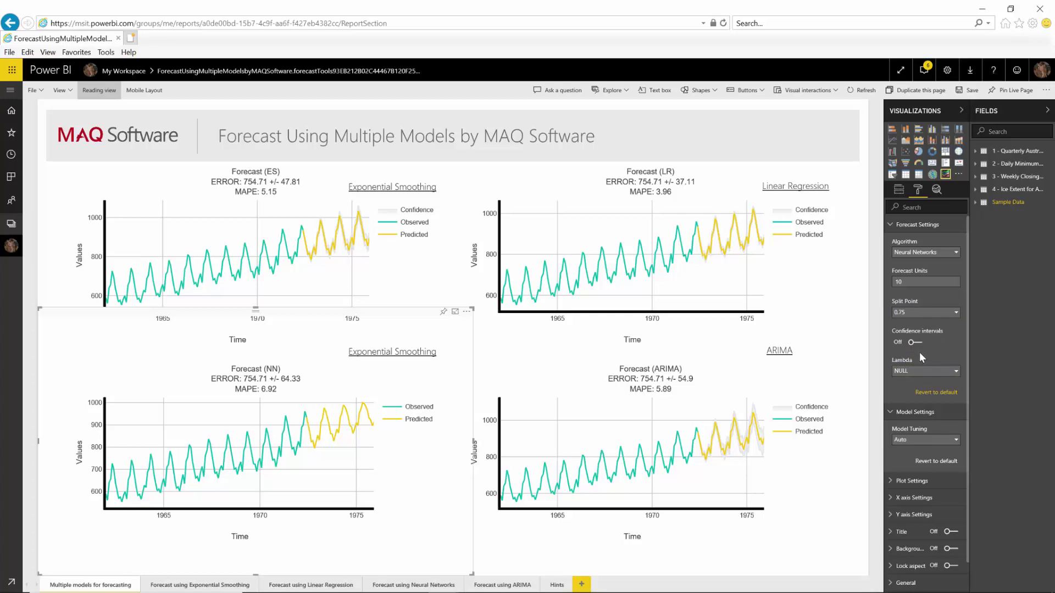
Set the neural network forecast's model tuning to Manual and collapse its forecast and model settings
{"action": "left_click", "coordinate": [918, 224]}
{"action": "left_click", "coordinate": [923, 270]}
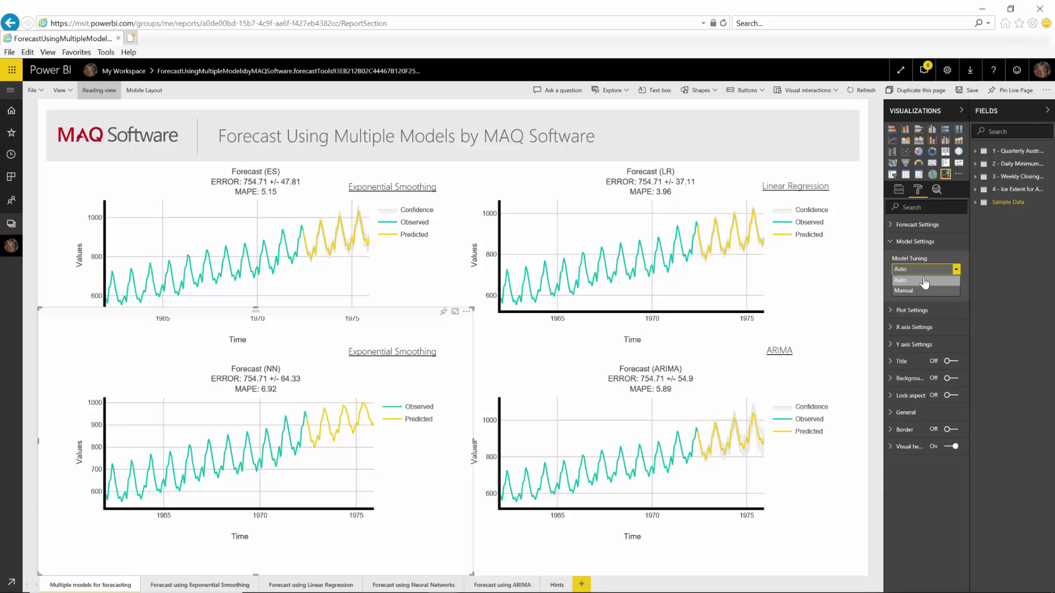
{"action": "left_click", "coordinate": [917, 290]}
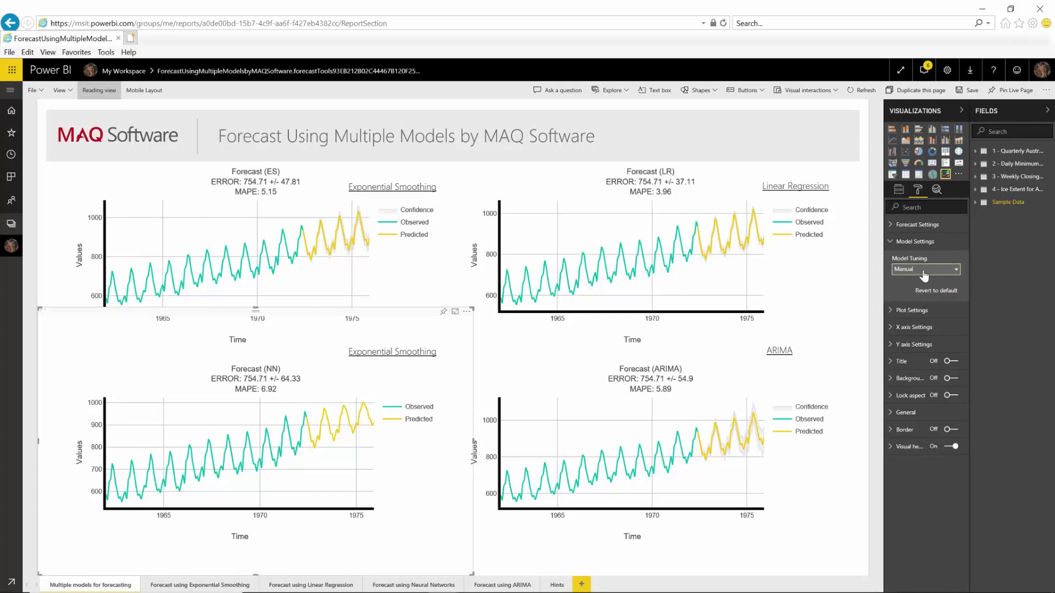
{"action": "left_click", "coordinate": [895, 225]}
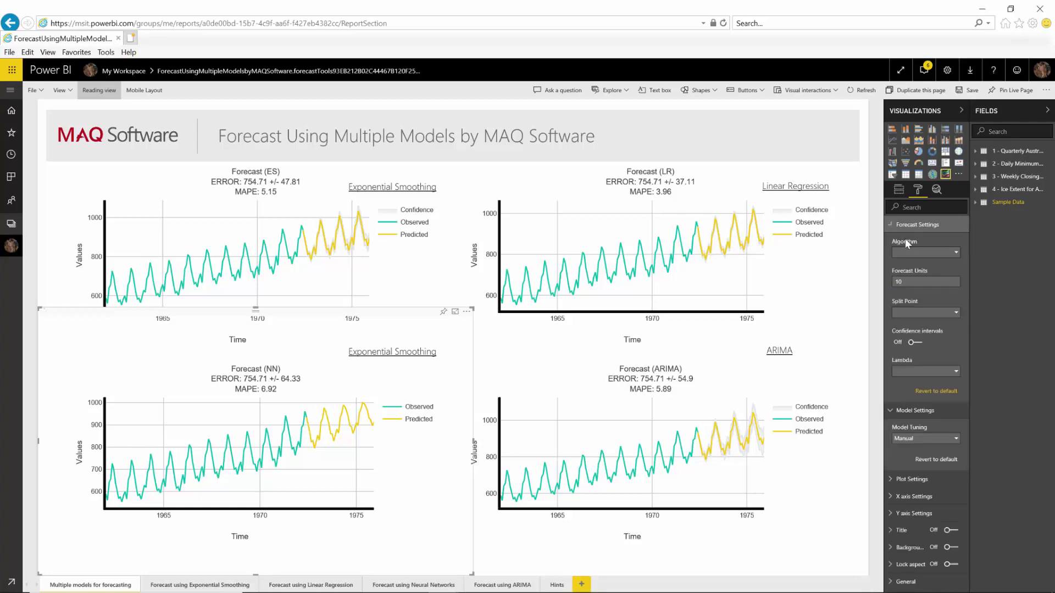
{"action": "left_click", "coordinate": [895, 225]}
{"action": "left_click", "coordinate": [896, 243]}
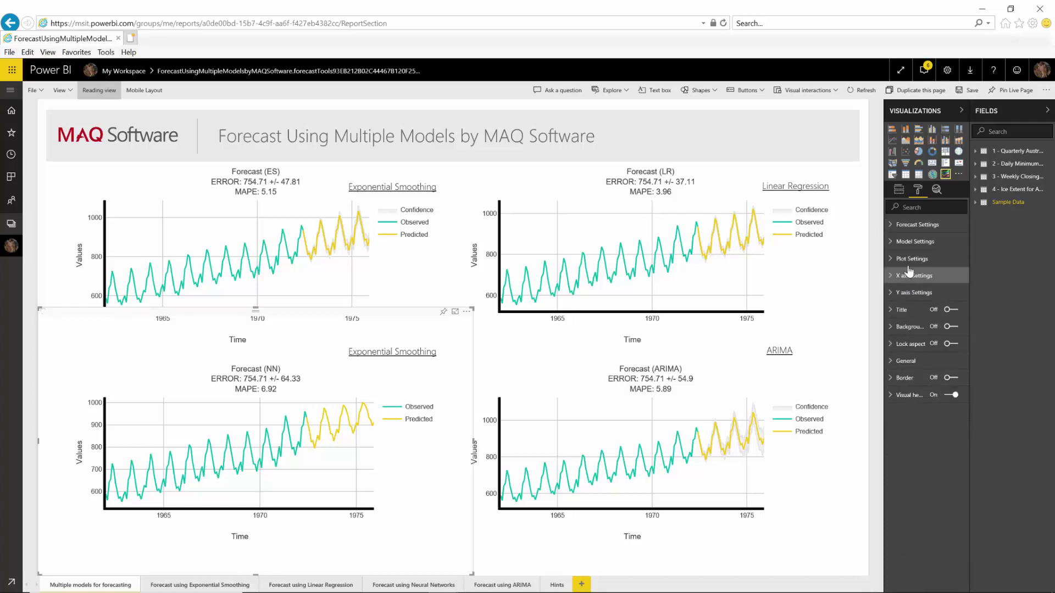
Examine the neural network forecast's plot settings for title, colors and series names, and return to its field assignments
{"action": "left_click", "coordinate": [907, 260]}
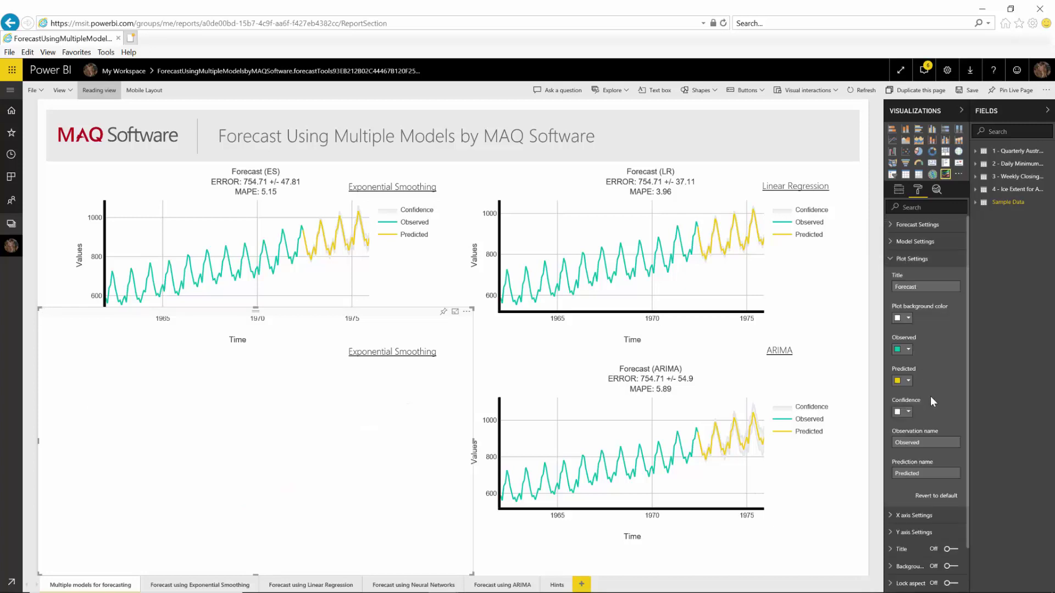
{"action": "left_click_drag", "start_coordinate": [929, 243], "coordinate": [928, 263]}
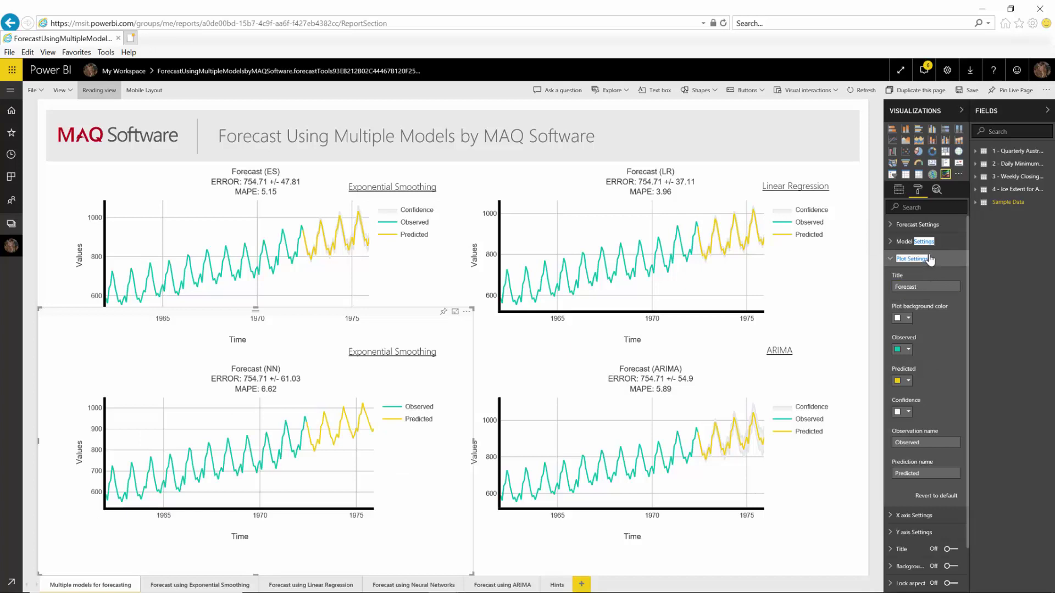
{"action": "left_click", "coordinate": [927, 261]}
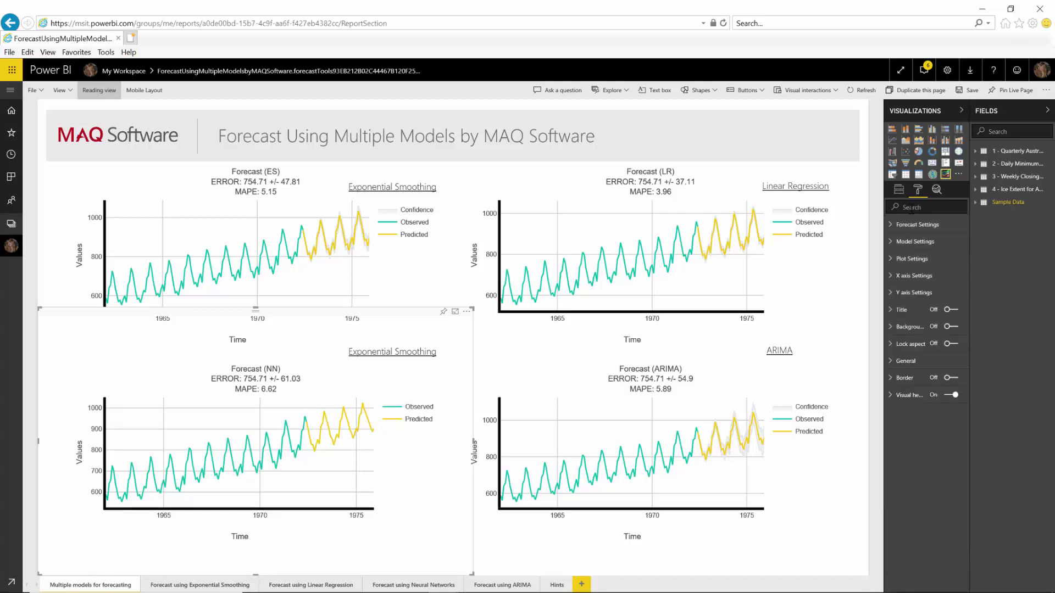
{"action": "left_click", "coordinate": [898, 188]}
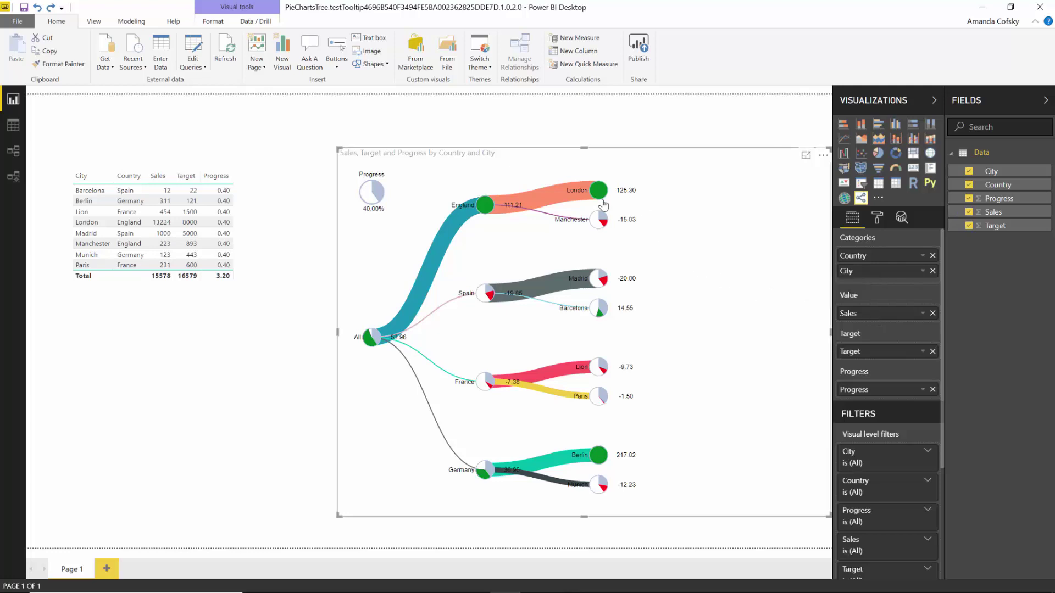
Try the pie charts tree without its Progress field, checking the Barcelona node, and undo the removal
{"action": "mouse_move", "coordinate": [599, 204]}
{"action": "mouse_move", "coordinate": [605, 223]}
{"action": "left_click", "coordinate": [932, 390]}
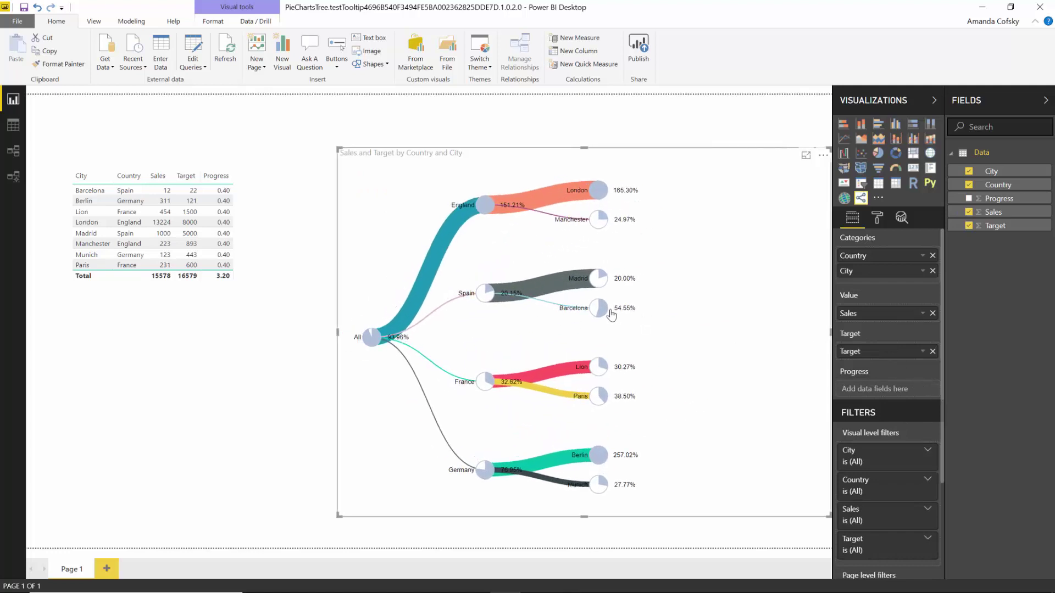
{"action": "mouse_move", "coordinate": [602, 313]}
{"action": "key", "text": "ctrl+z"}
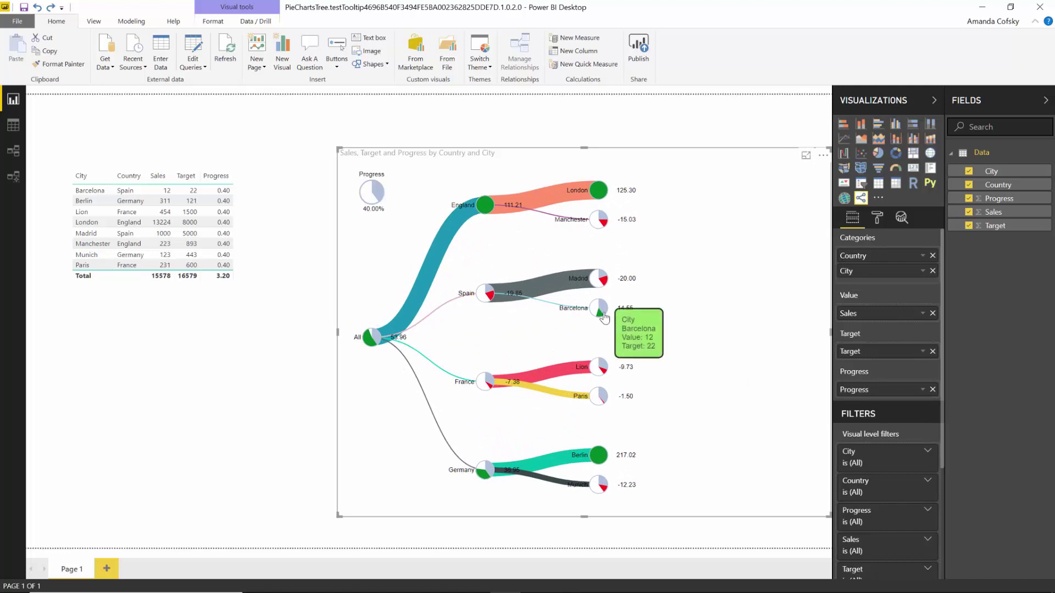
Turn off Auto Expand in the pie charts tree's options and expand the All, England and France nodes
{"action": "left_click", "coordinate": [877, 217]}
{"action": "left_click", "coordinate": [855, 269]}
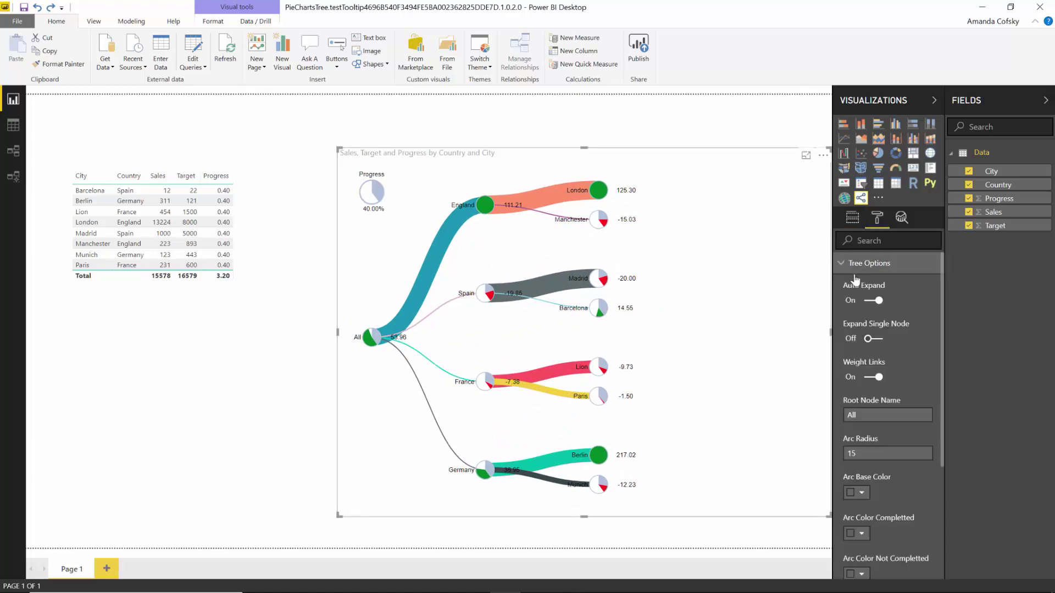
{"action": "scroll", "coordinate": [914, 388], "scroll_direction": "down", "scroll_amount": 3}
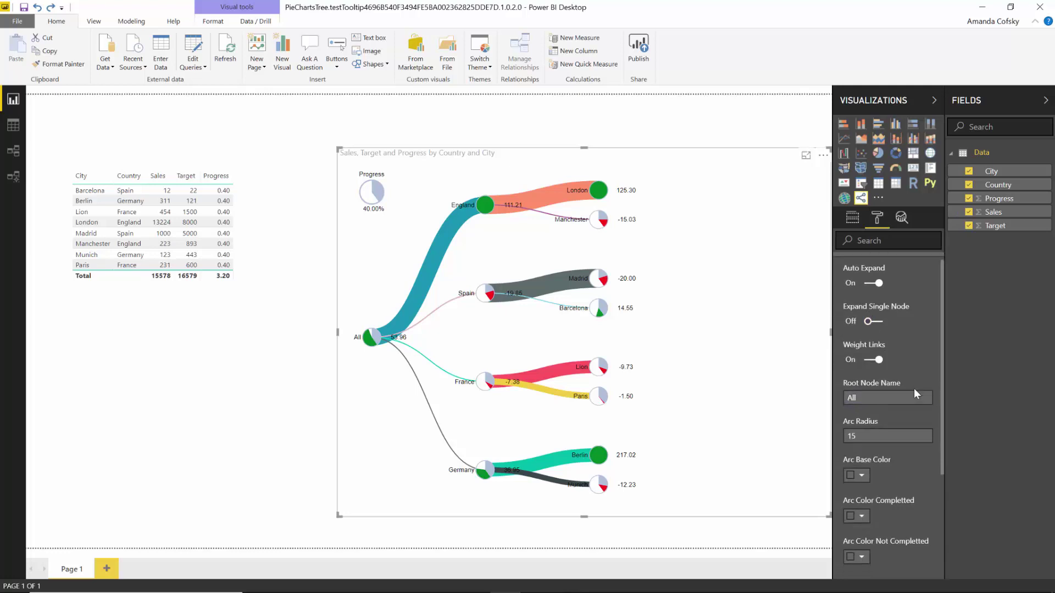
{"action": "scroll", "coordinate": [914, 388], "scroll_direction": "up", "scroll_amount": 3}
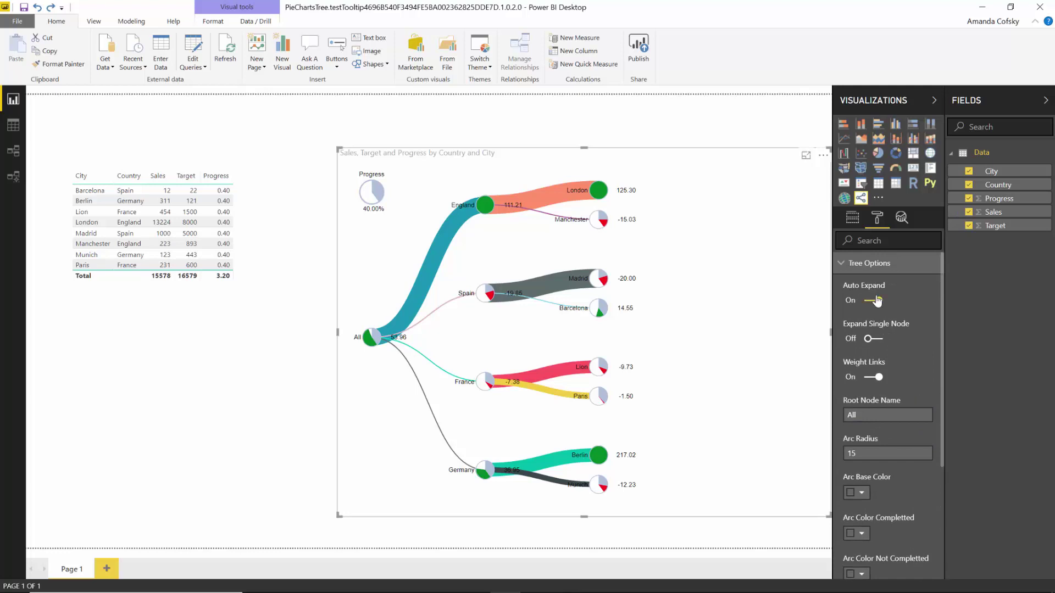
{"action": "left_click", "coordinate": [877, 302]}
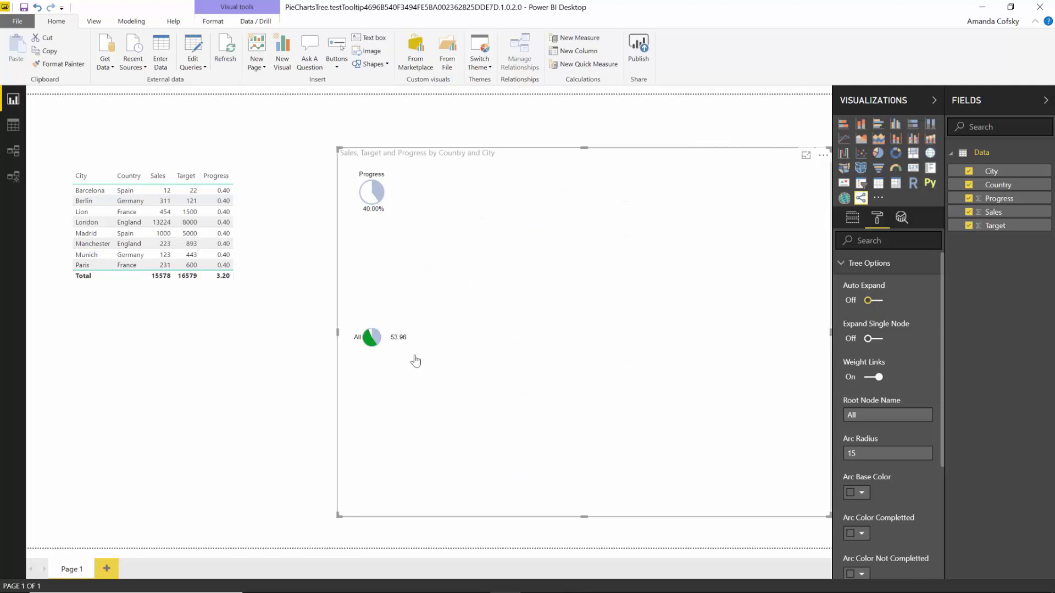
{"action": "left_click", "coordinate": [371, 339]}
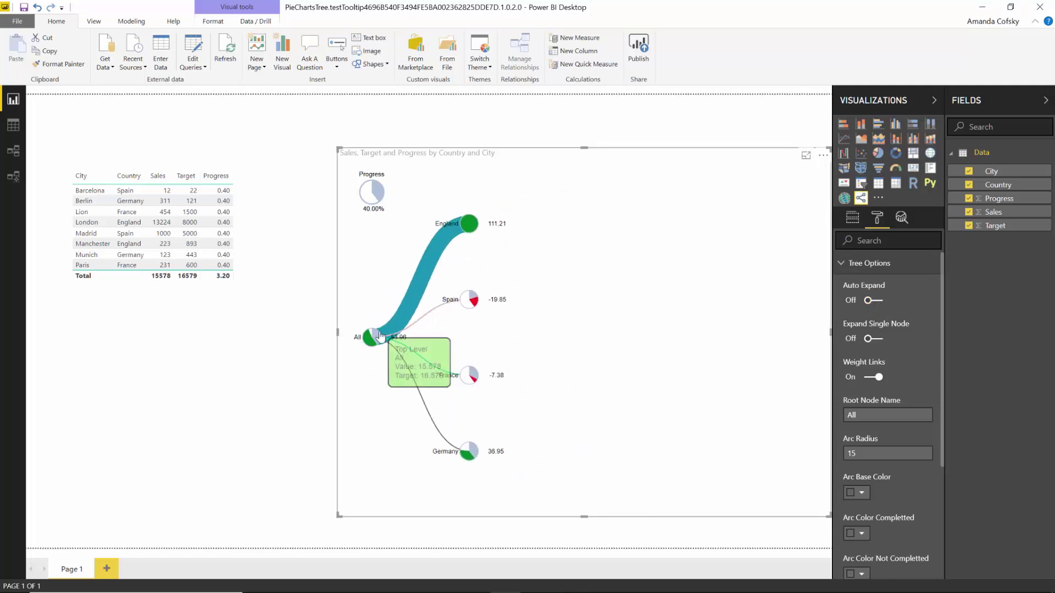
{"action": "left_click", "coordinate": [483, 208]}
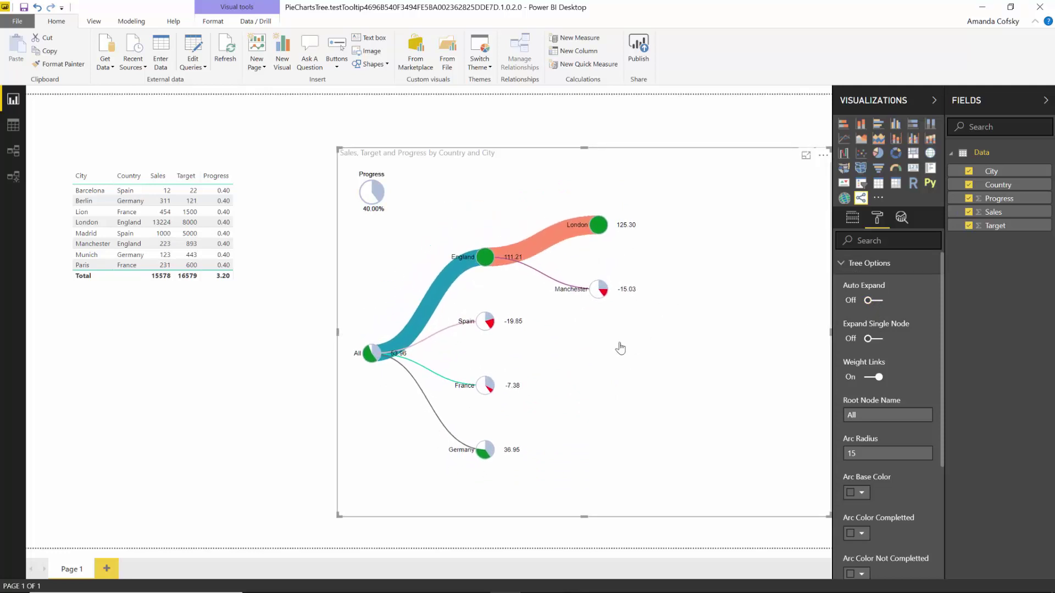
{"action": "left_click", "coordinate": [485, 386]}
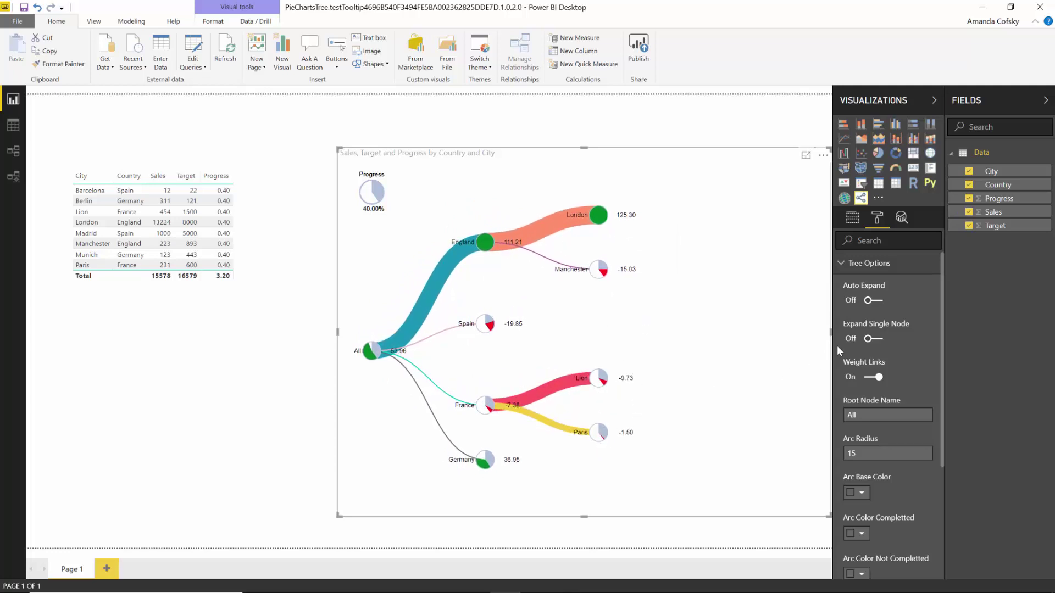
Turn off Weight Links for the pie charts tree, expand the All and England nodes, and return to the visual's field assignments
{"action": "scroll", "coordinate": [885, 360], "scroll_direction": "down", "scroll_amount": 2}
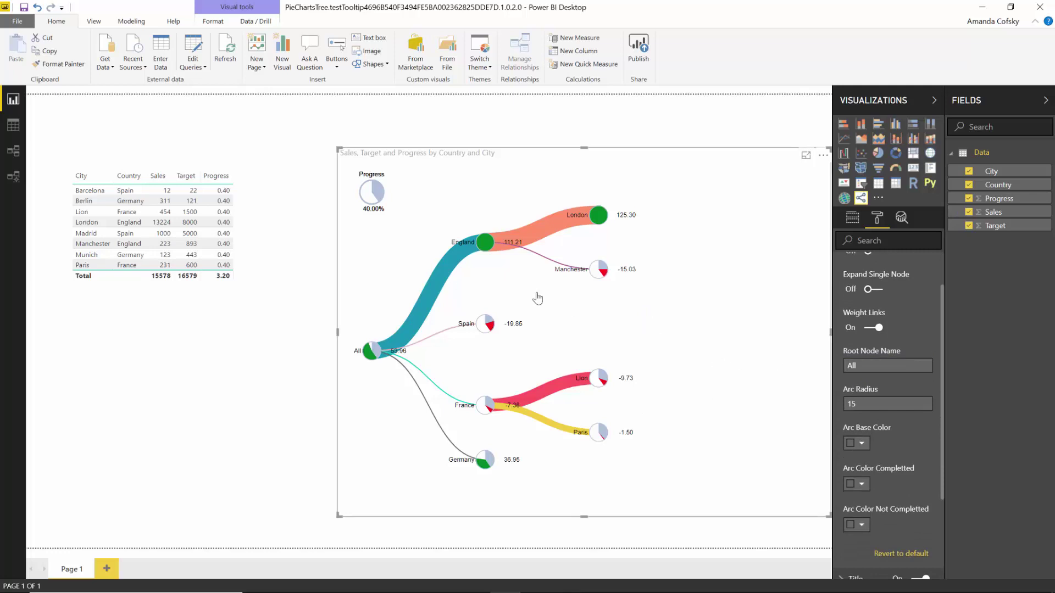
{"action": "mouse_move", "coordinate": [539, 237]}
{"action": "left_click", "coordinate": [873, 328]}
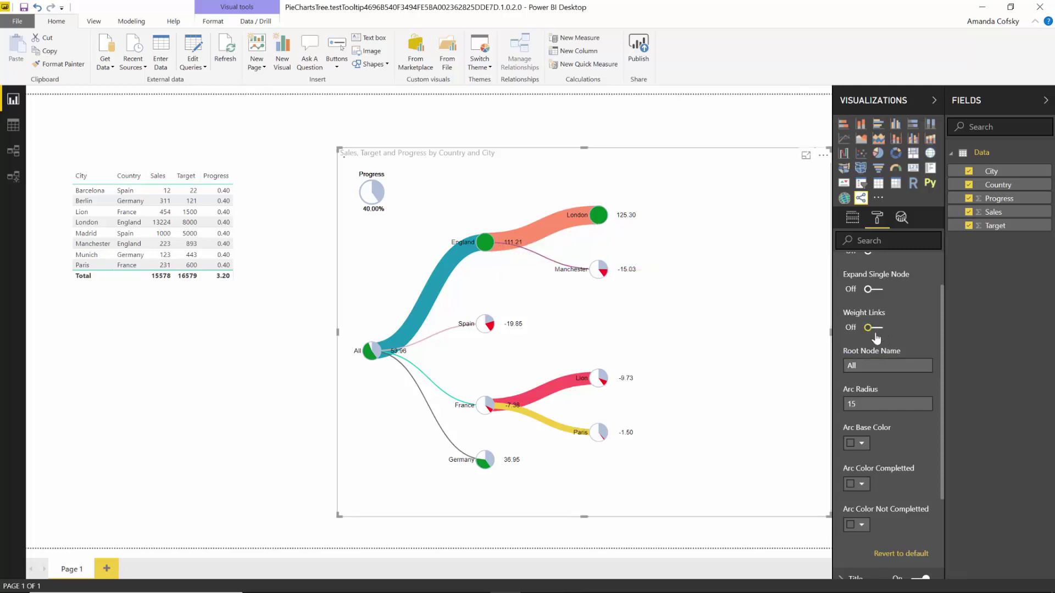
{"action": "left_click", "coordinate": [371, 337]}
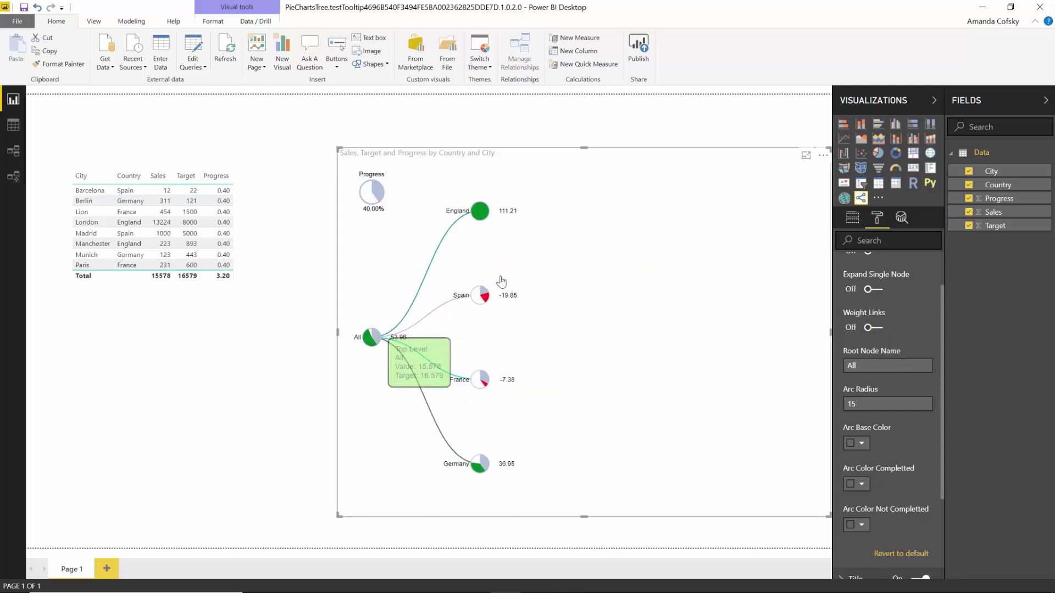
{"action": "left_click", "coordinate": [485, 207]}
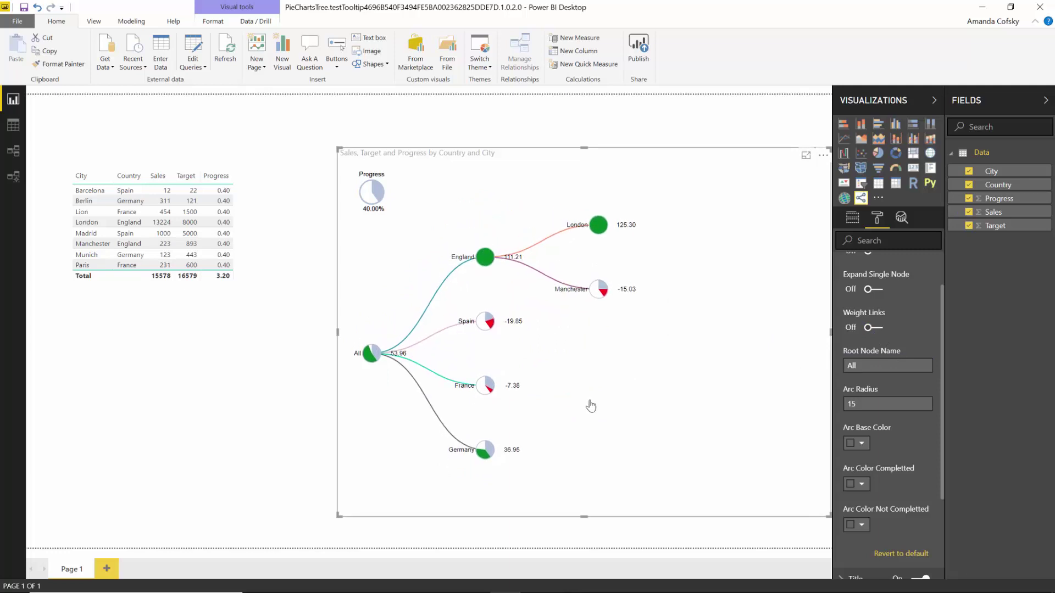
{"action": "scroll", "coordinate": [928, 341], "scroll_direction": "up", "scroll_amount": 2}
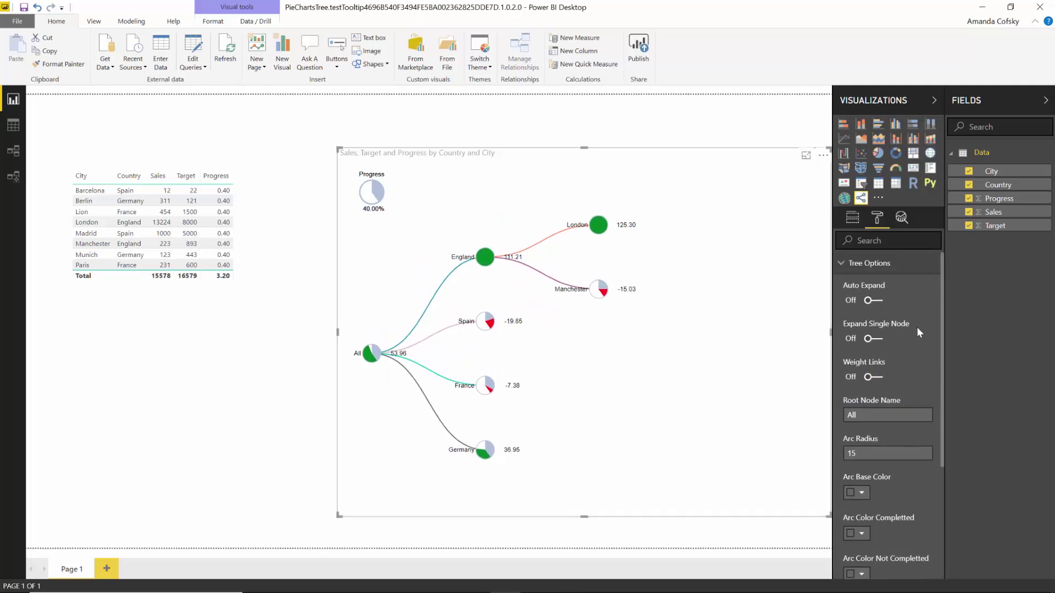
{"action": "left_click", "coordinate": [871, 264]}
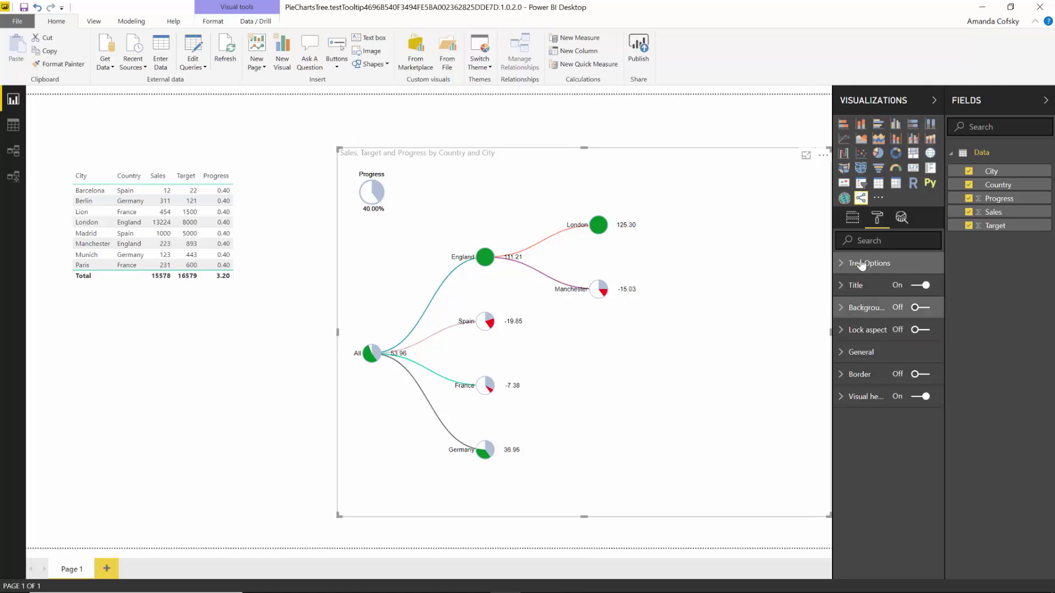
{"action": "left_click", "coordinate": [851, 218]}
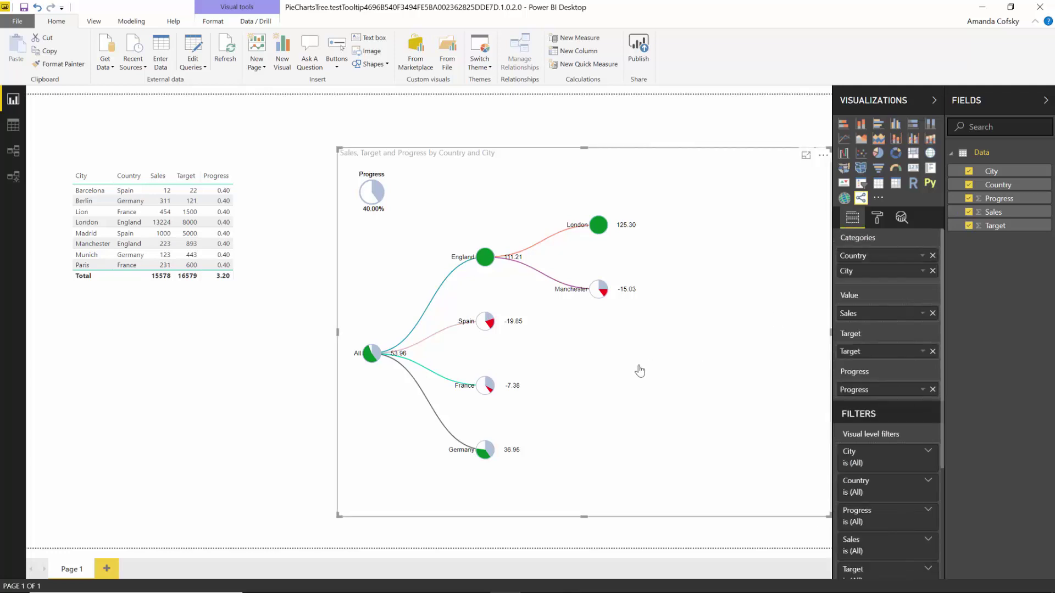